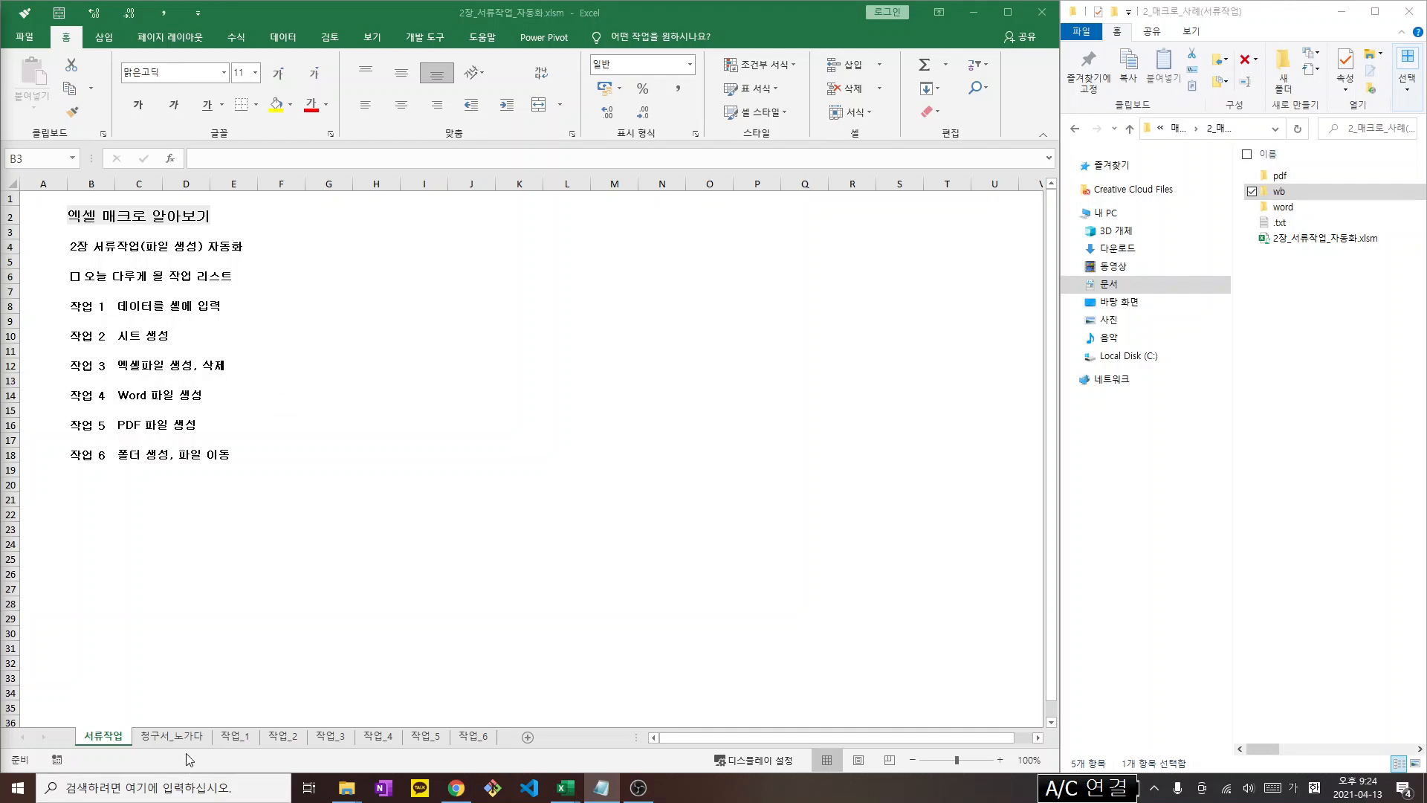
Examine the invoice form and the customer billing table's columns on the 청구서_노가다 sheet
{"action": "left_click", "coordinate": [170, 736]}
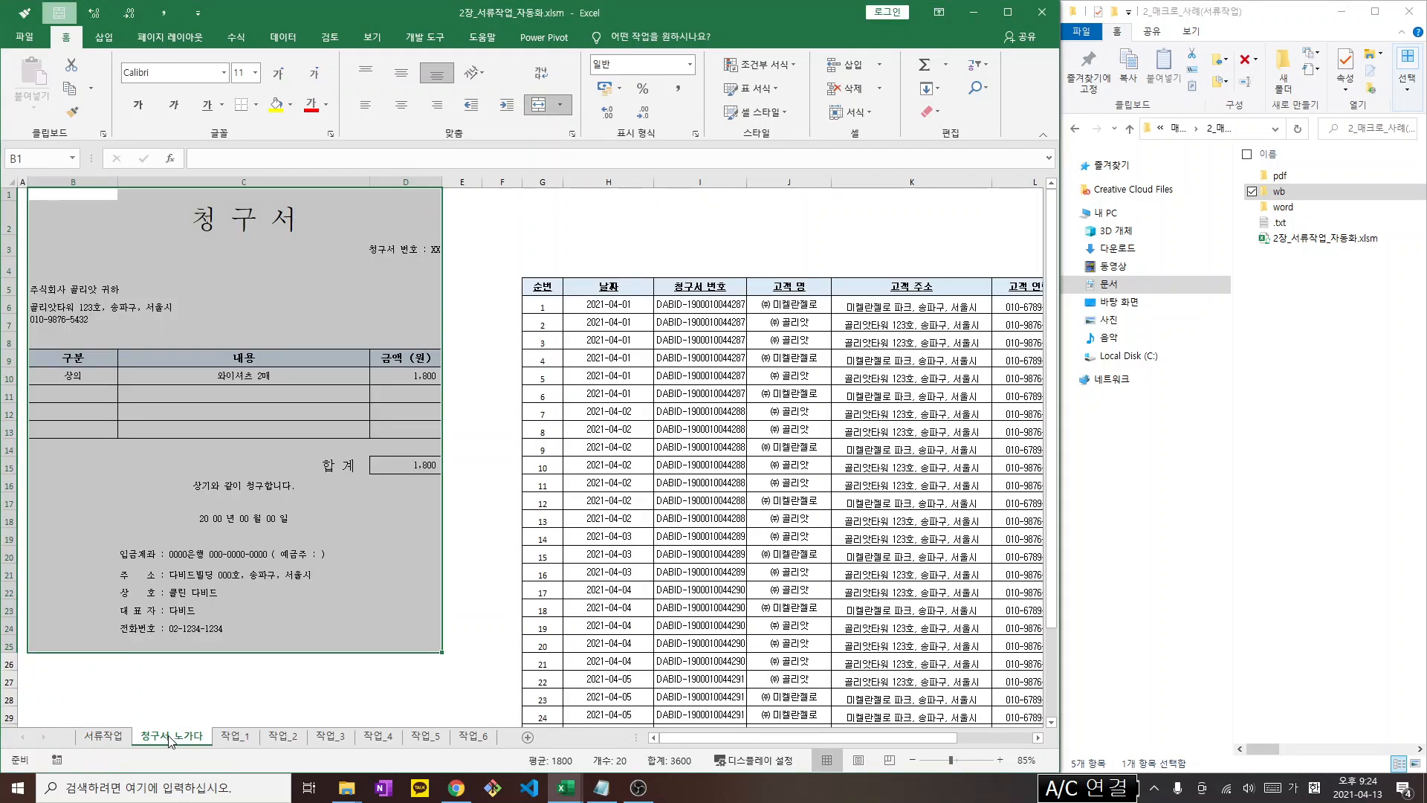
{"action": "left_click", "coordinate": [200, 542]}
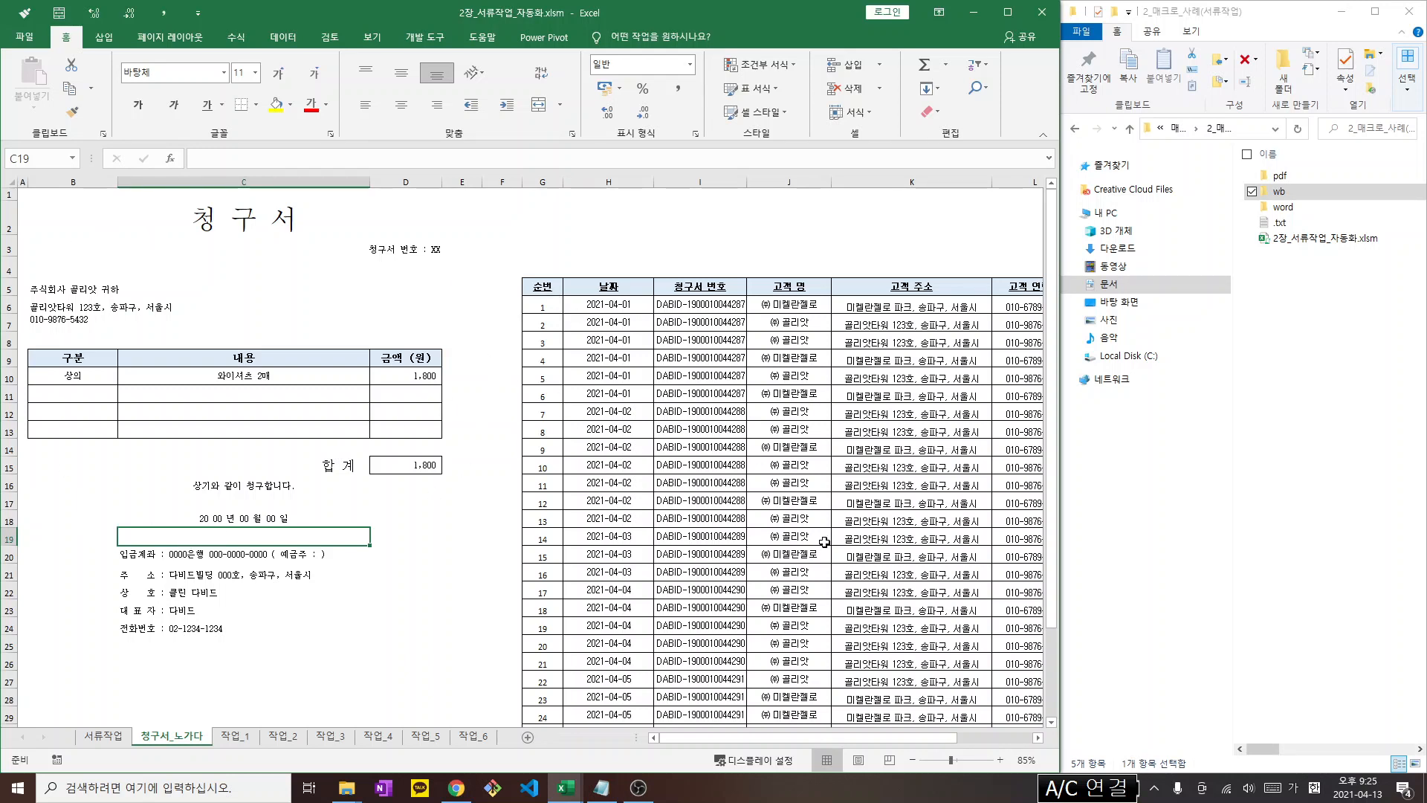
{"action": "mouse_move", "coordinate": [825, 738]}
{"action": "left_mouse_down"}
{"action": "mouse_move", "coordinate": [862, 739]}
{"action": "mouse_move", "coordinate": [825, 744]}
{"action": "left_mouse_up"}
{"action": "scroll", "coordinate": [576, 443], "scroll_direction": "down", "scroll_amount": 1}
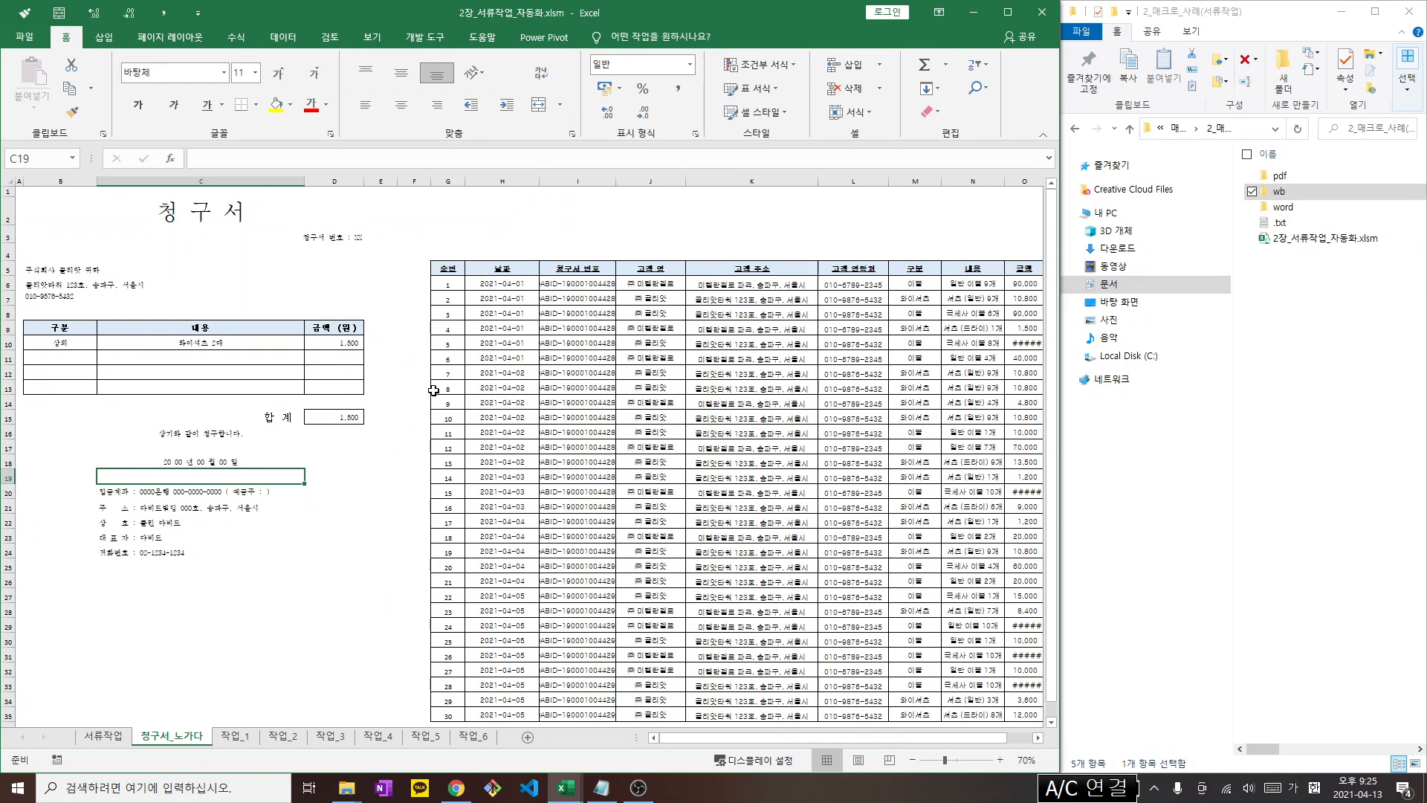
{"action": "scroll", "coordinate": [430, 402], "scroll_direction": "up", "scroll_amount": 1}
{"action": "scroll", "coordinate": [720, 309], "scroll_direction": "up", "scroll_amount": 1}
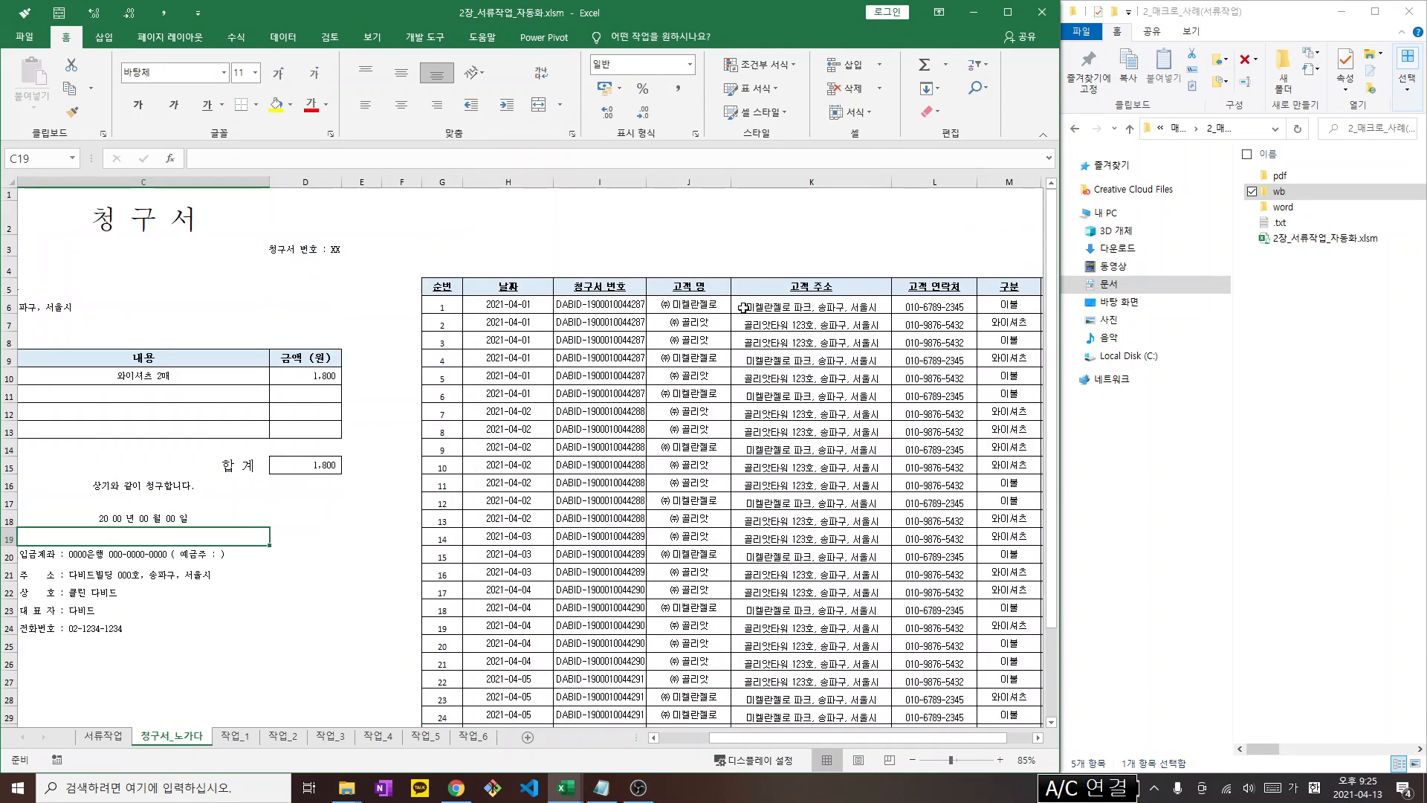
{"action": "left_click", "coordinate": [817, 310]}
{"action": "left_click", "coordinate": [927, 310]}
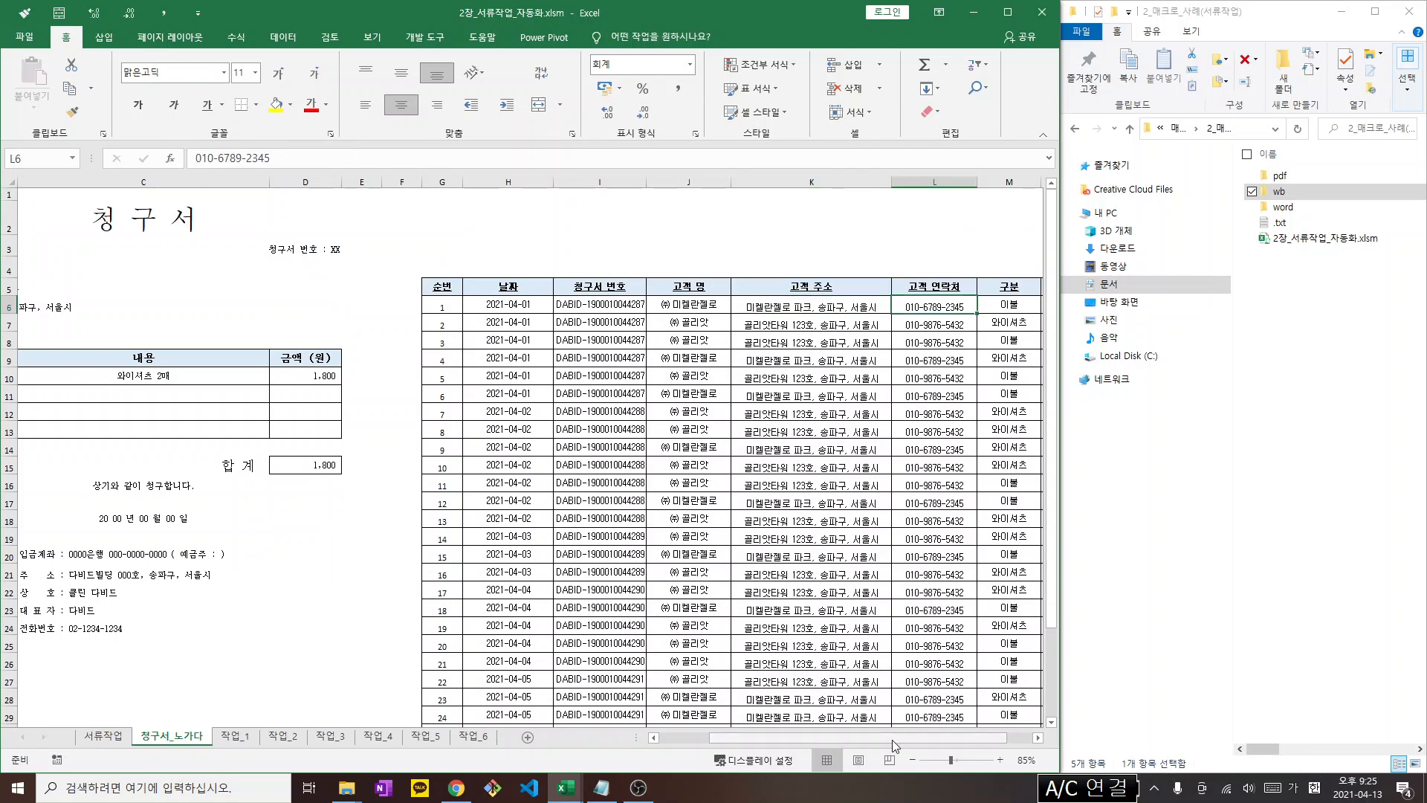
{"action": "left_click_drag", "start_coordinate": [892, 738], "coordinate": [848, 739]}
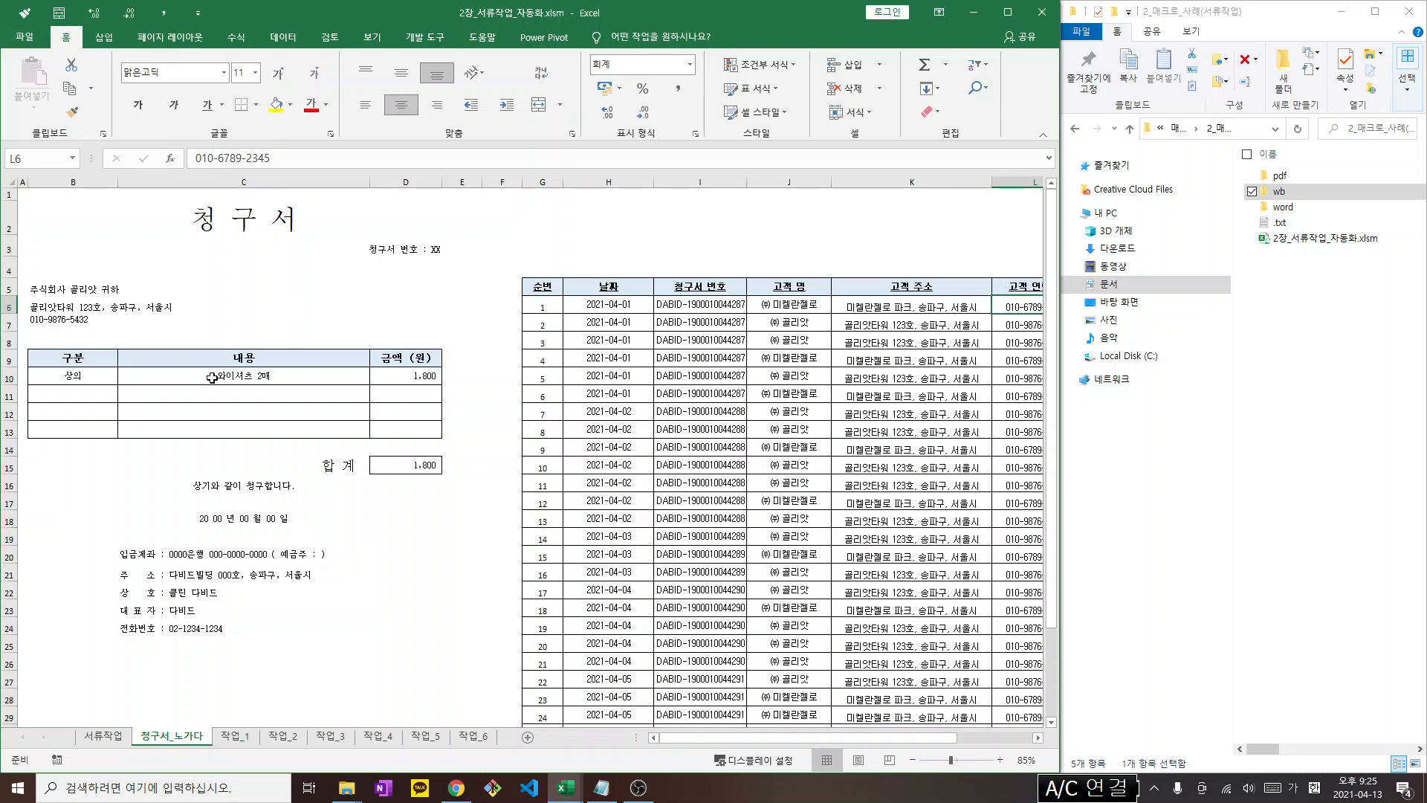
Look through all the rows of the billing table beside the invoice form
{"action": "scroll", "coordinate": [547, 409], "scroll_direction": "down", "scroll_amount": 3}
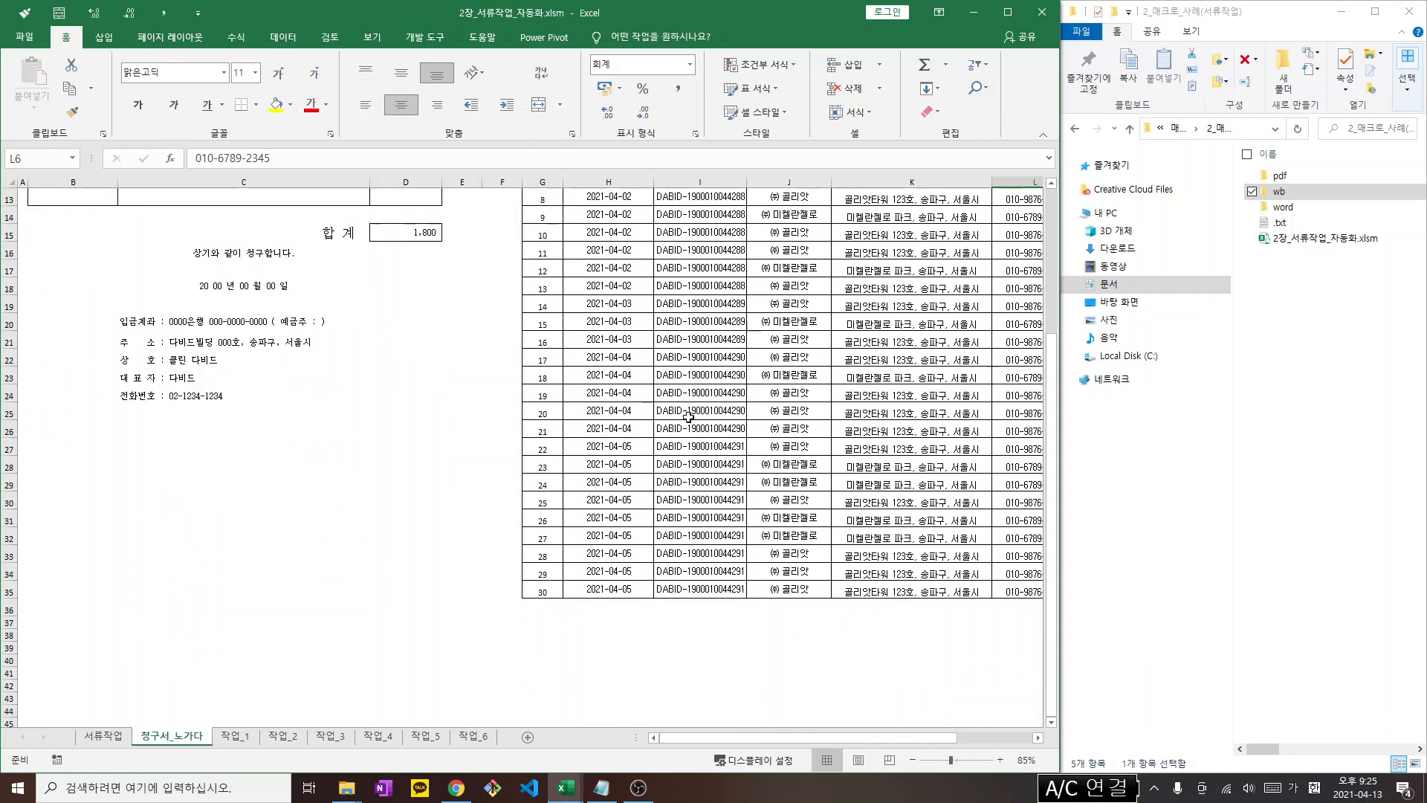
{"action": "scroll", "coordinate": [606, 219], "scroll_direction": "up", "scroll_amount": 2}
{"action": "scroll", "coordinate": [606, 219], "scroll_direction": "down", "scroll_amount": 3}
{"action": "scroll", "coordinate": [664, 340], "scroll_direction": "up", "scroll_amount": 5}
{"action": "scroll", "coordinate": [572, 441], "scroll_direction": "down", "scroll_amount": 3}
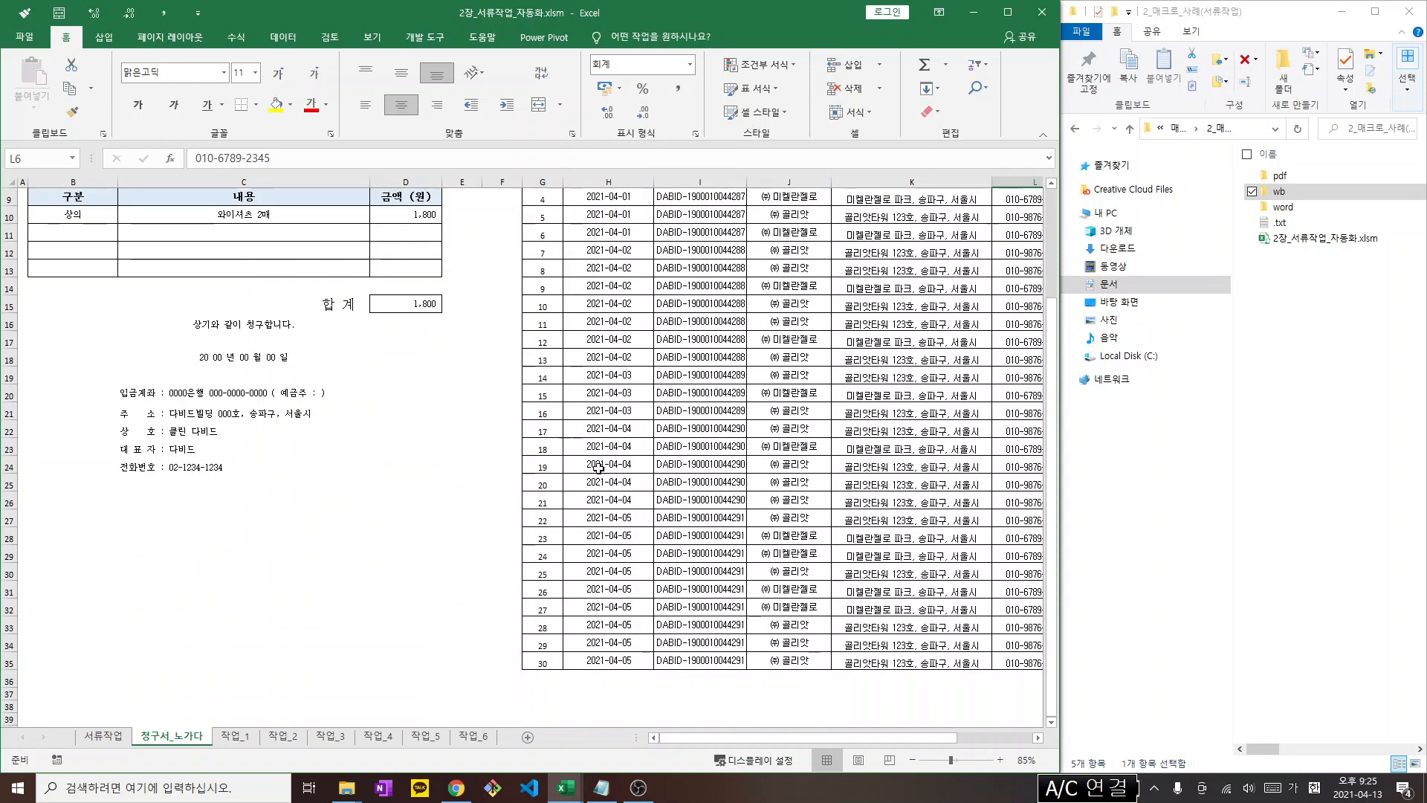
{"action": "scroll", "coordinate": [600, 469], "scroll_direction": "up", "scroll_amount": 3}
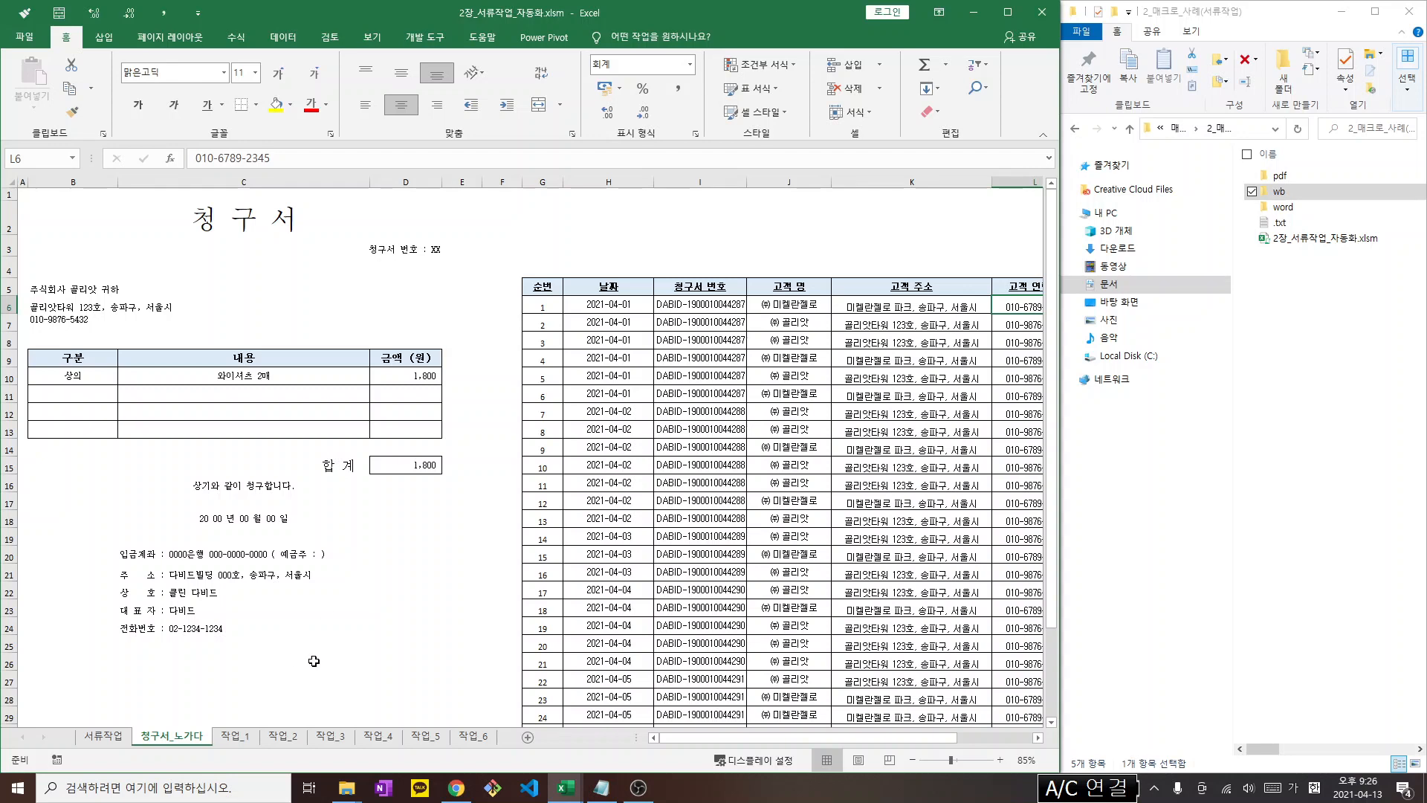
On the 작업_1 sheet, run the 입력(이전) macro repeatedly to fill the invoice with record 6
{"action": "left_click", "coordinate": [235, 736]}
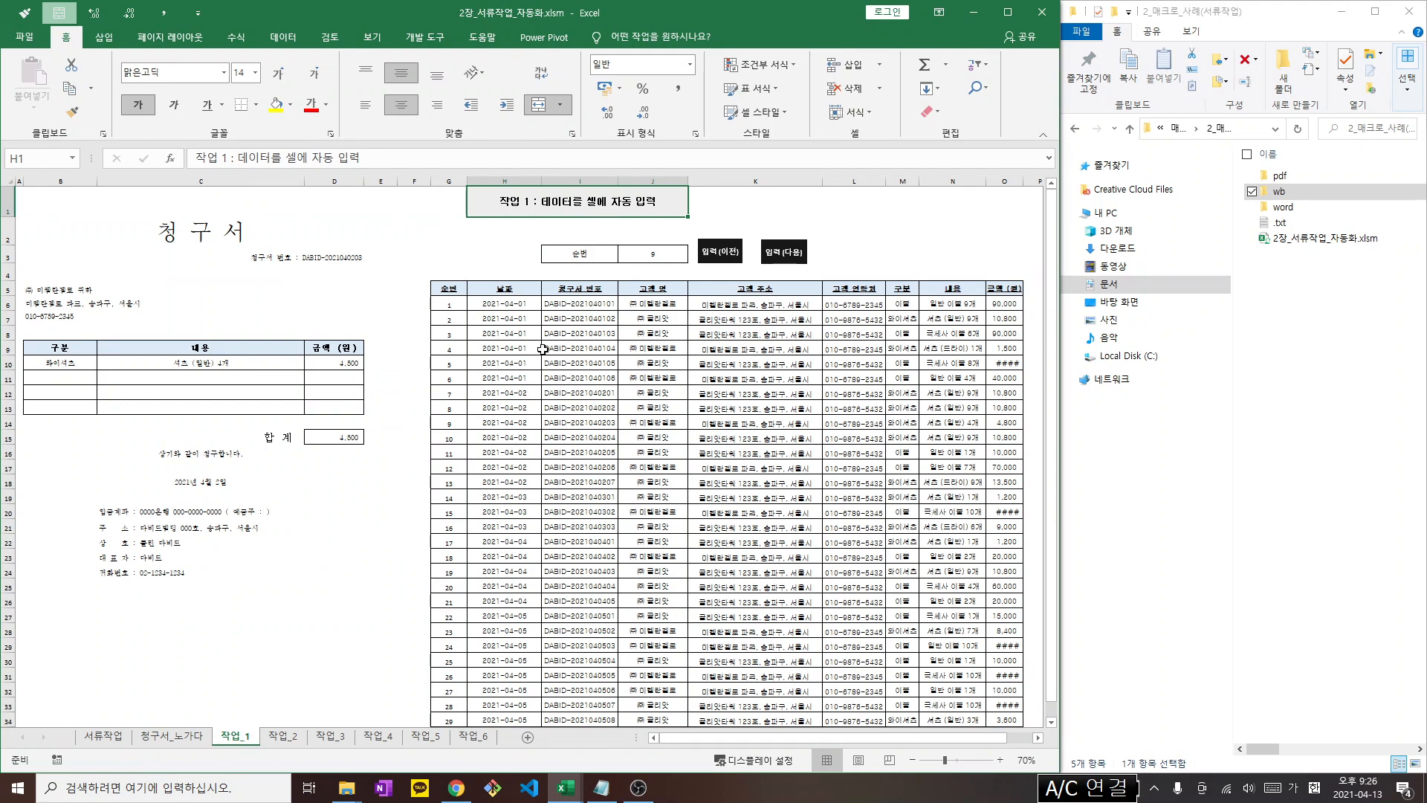
{"action": "left_click", "coordinate": [476, 466]}
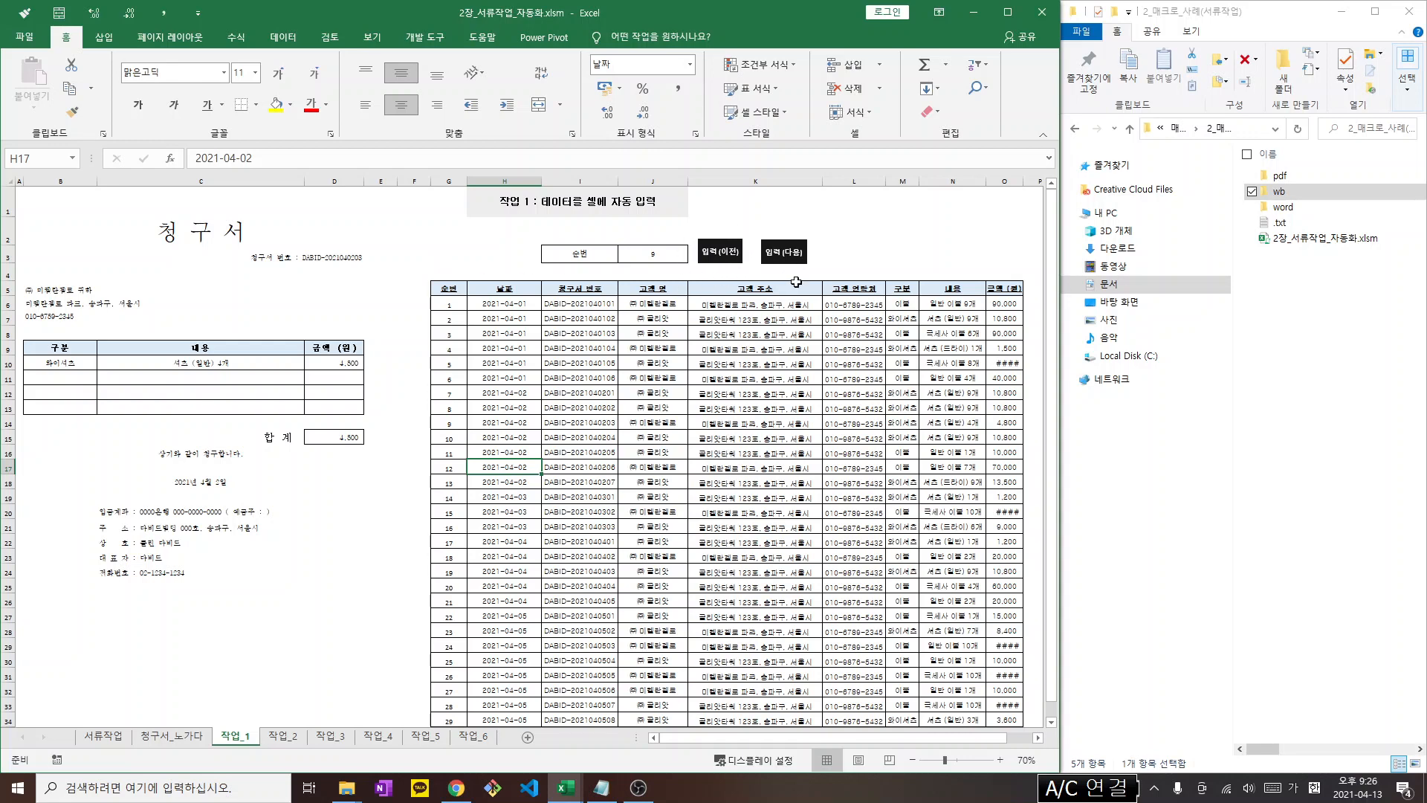
{"action": "left_click", "coordinate": [720, 253]}
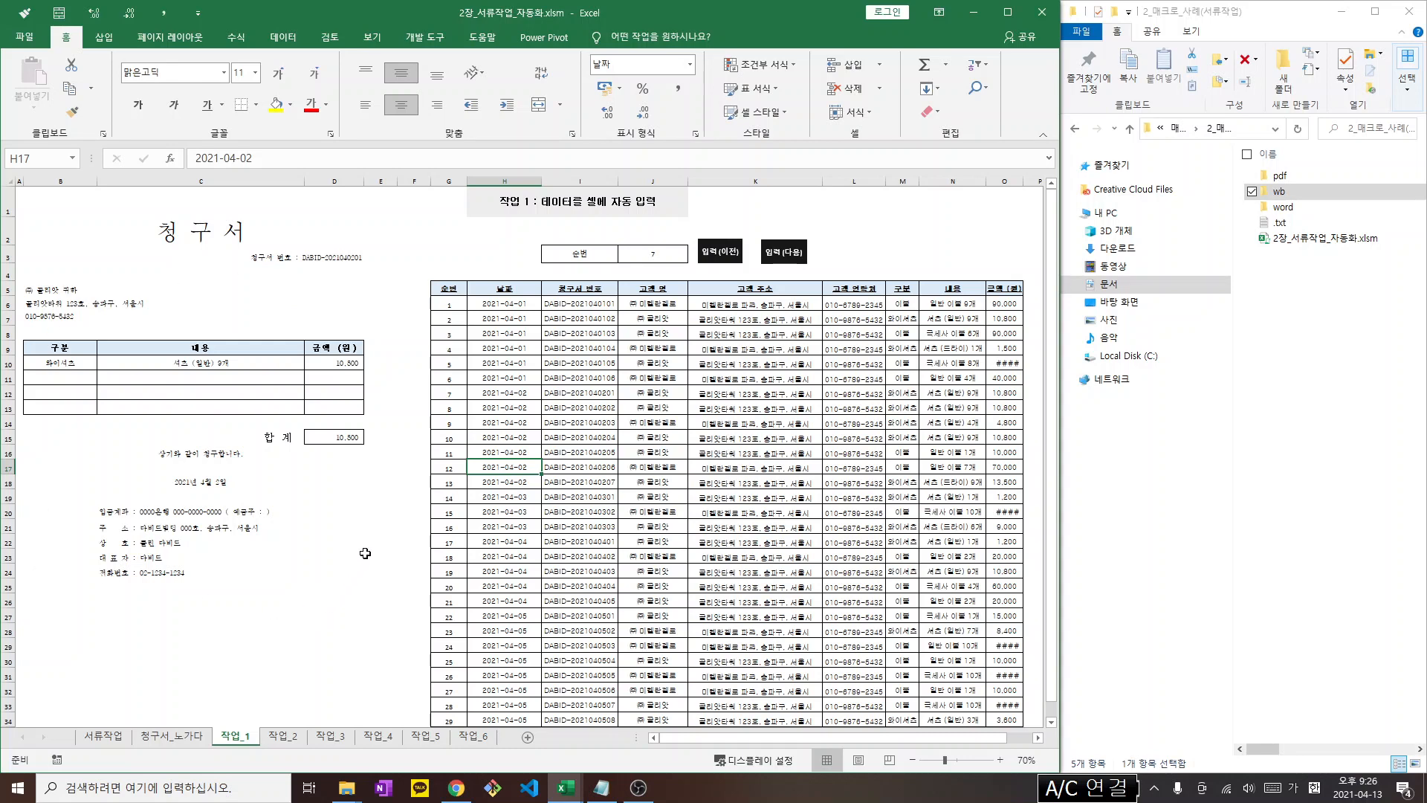
{"action": "scroll", "coordinate": [350, 429], "scroll_direction": "up", "scroll_amount": 1, "text": "ctrl"}
{"action": "scroll", "coordinate": [384, 519], "scroll_direction": "up", "scroll_amount": 1}
{"action": "left_click_drag", "start_coordinate": [395, 537], "coordinate": [193, 549]}
{"action": "left_click", "coordinate": [367, 438]}
{"action": "left_click", "coordinate": [892, 278]}
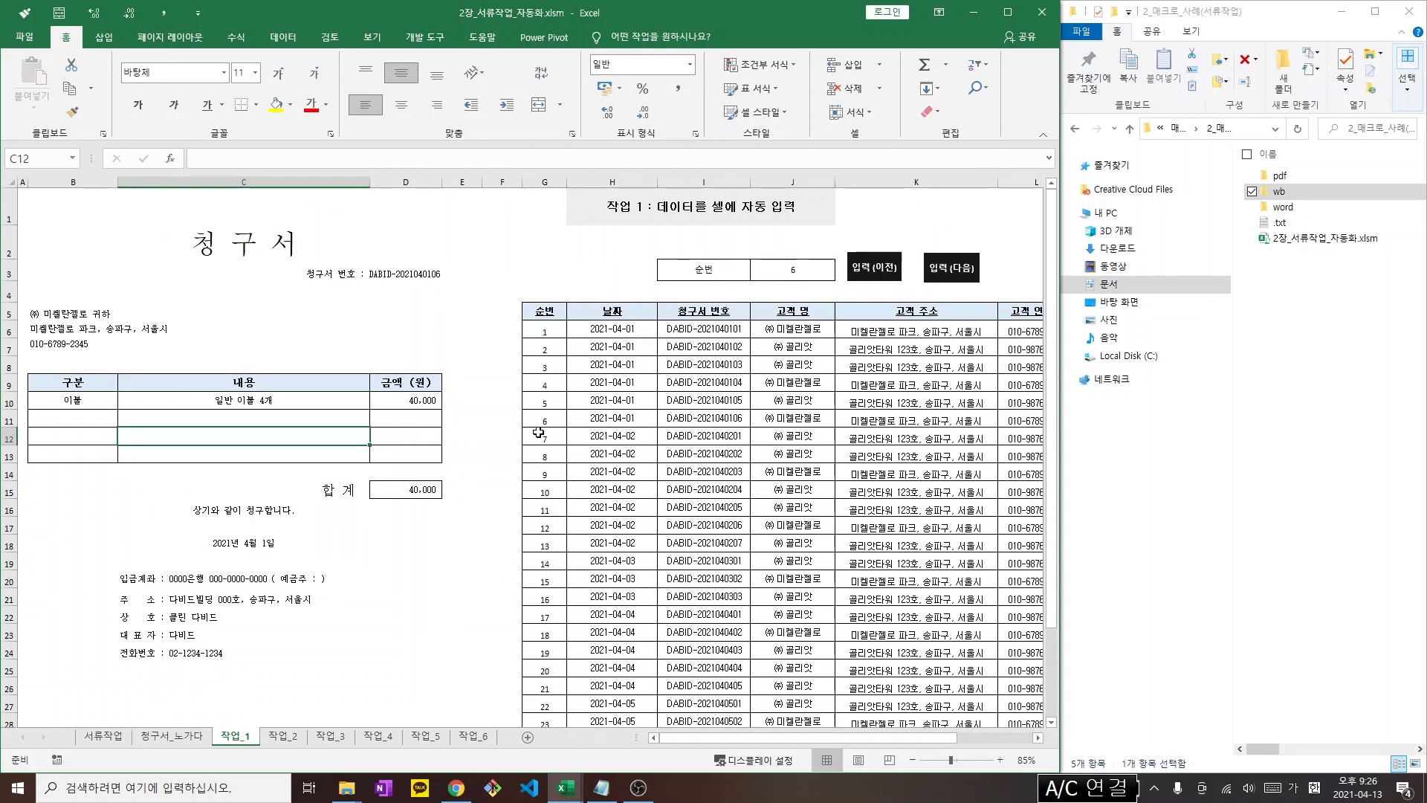
Compare record 6's invoice number, customer name, address and amount in the billing table with the filled invoice
{"action": "left_click", "coordinate": [713, 437]}
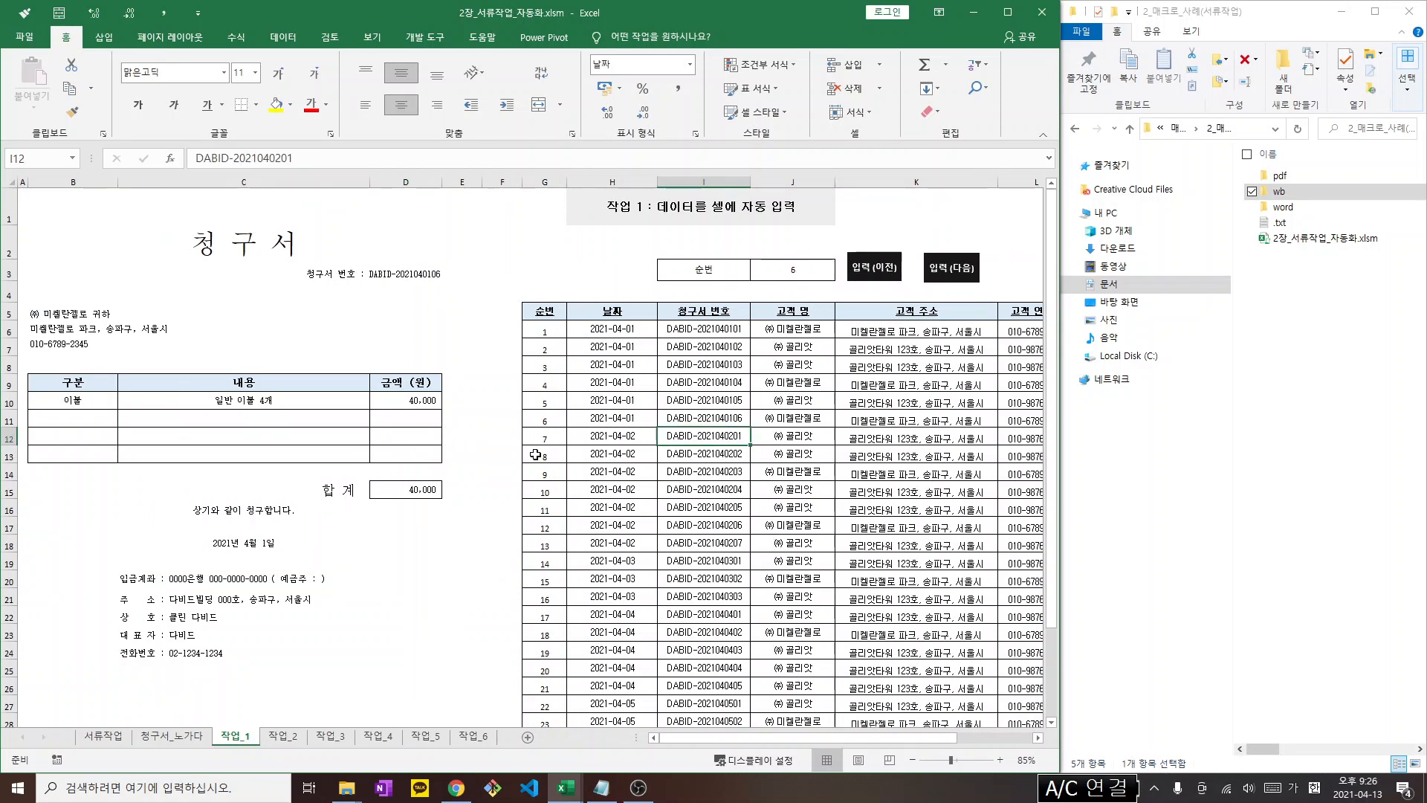
{"action": "left_click", "coordinate": [679, 418]}
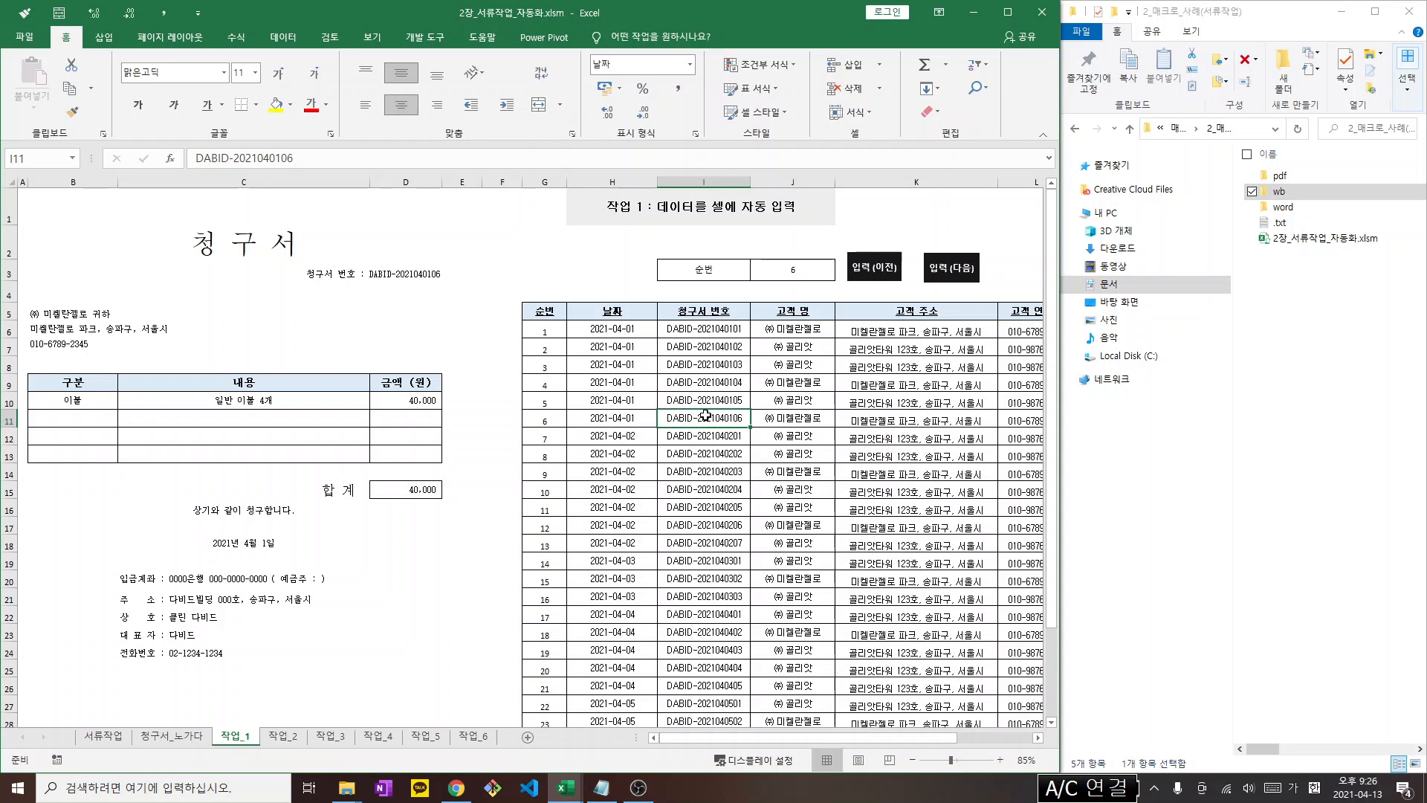
{"action": "left_click", "coordinate": [801, 420]}
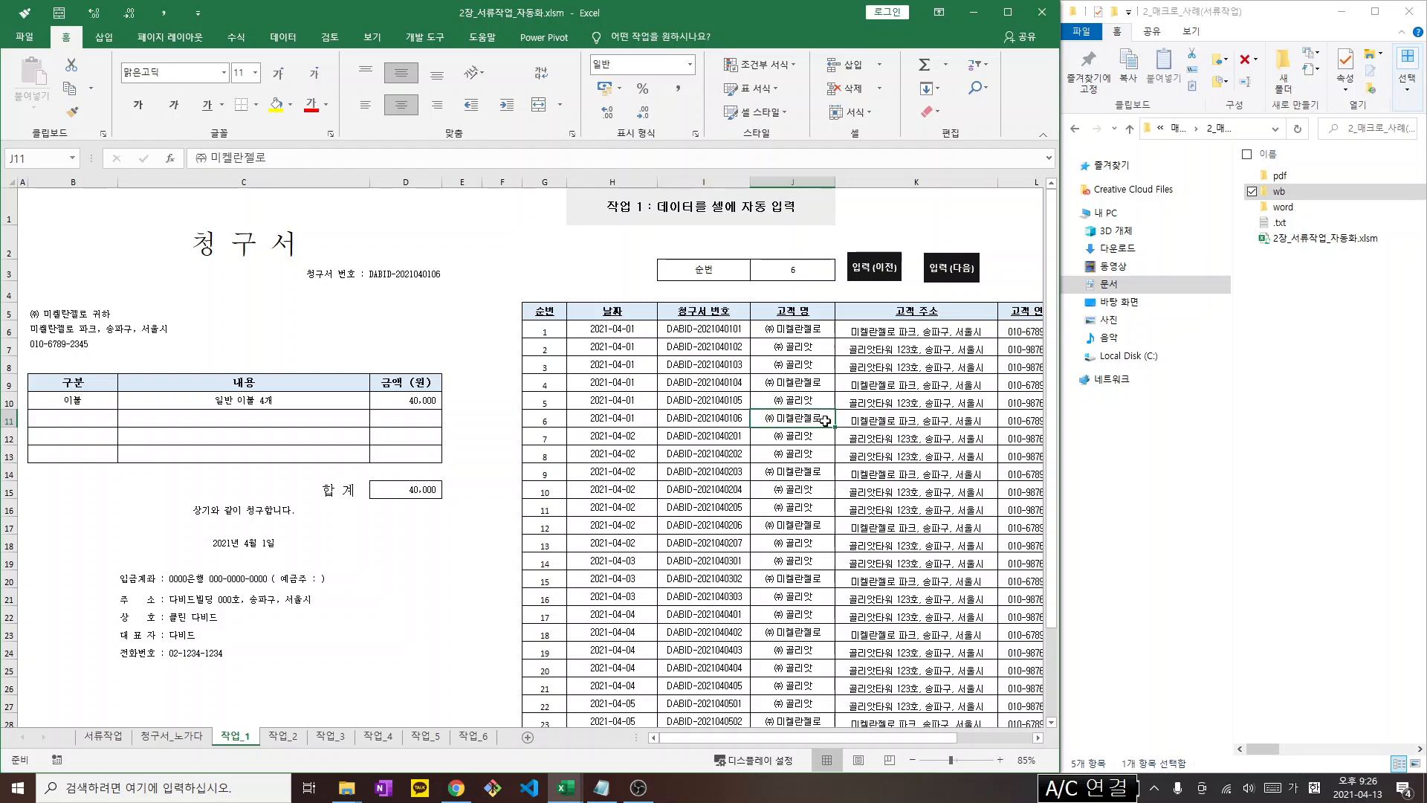
{"action": "left_click", "coordinate": [890, 420]}
{"action": "left_click_drag", "start_coordinate": [842, 739], "coordinate": [721, 738]}
{"action": "left_click", "coordinate": [870, 419]}
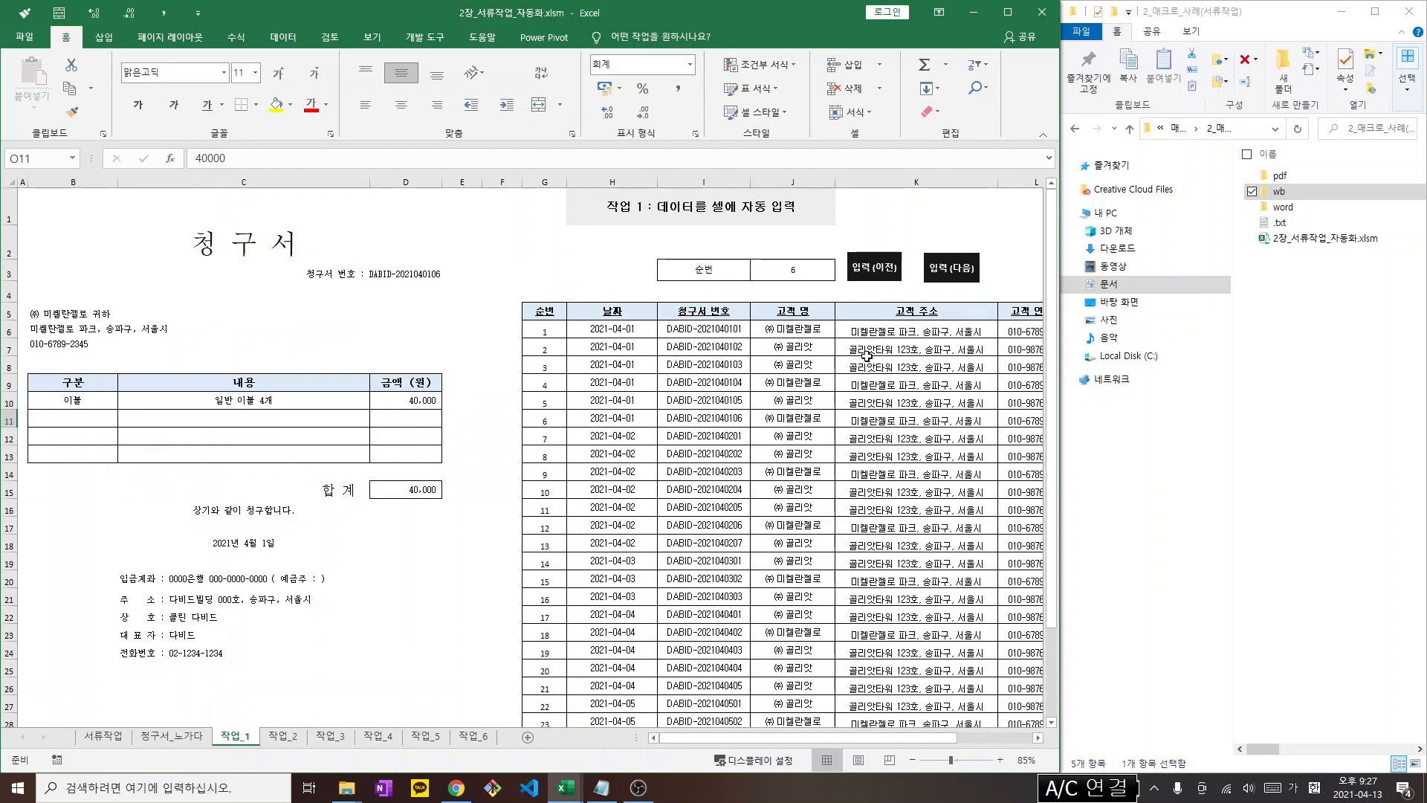
Cycle the invoice backward and forward through the records with the 입력(이전) and 입력(다음) macros, ending on record 8
{"action": "left_click", "coordinate": [889, 274]}
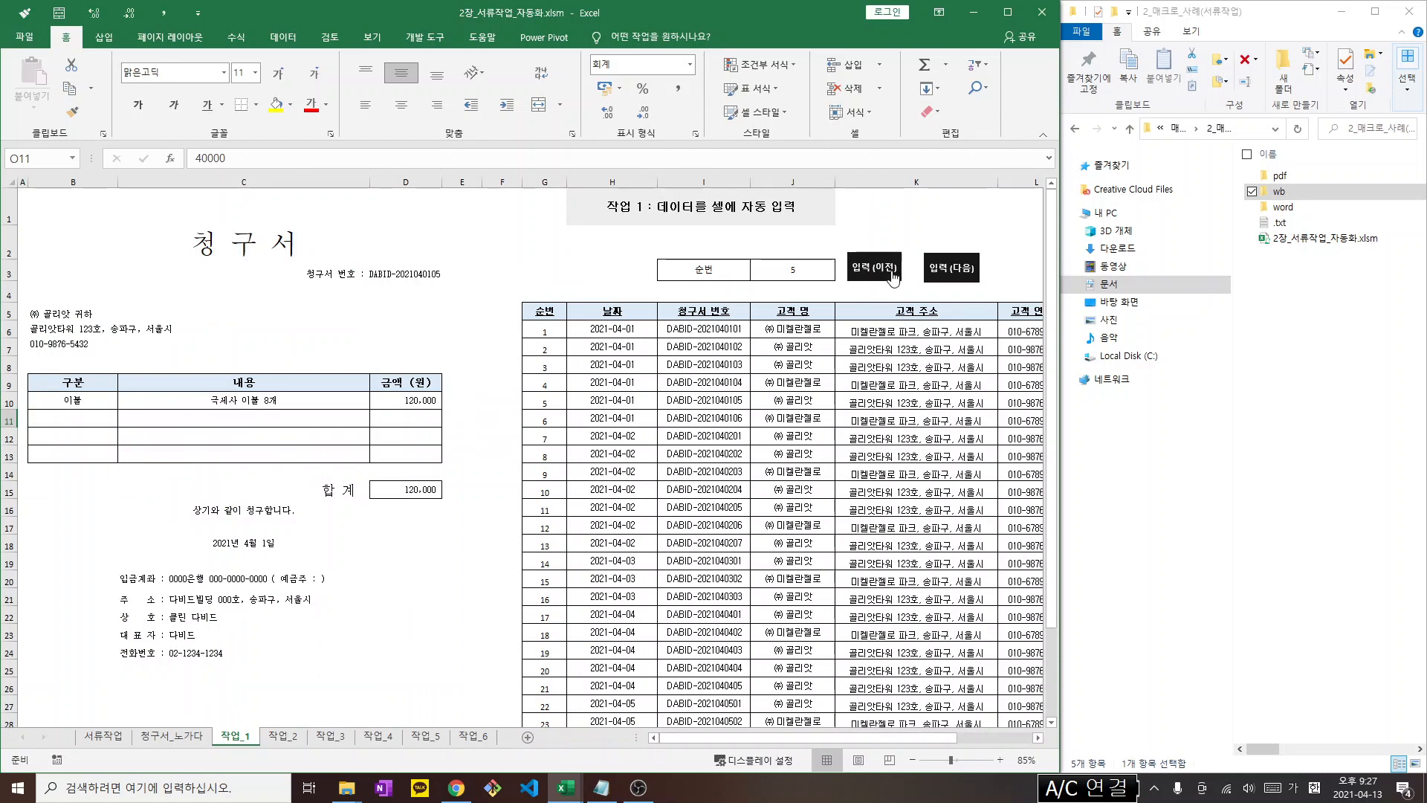
{"action": "left_click", "coordinate": [946, 275]}
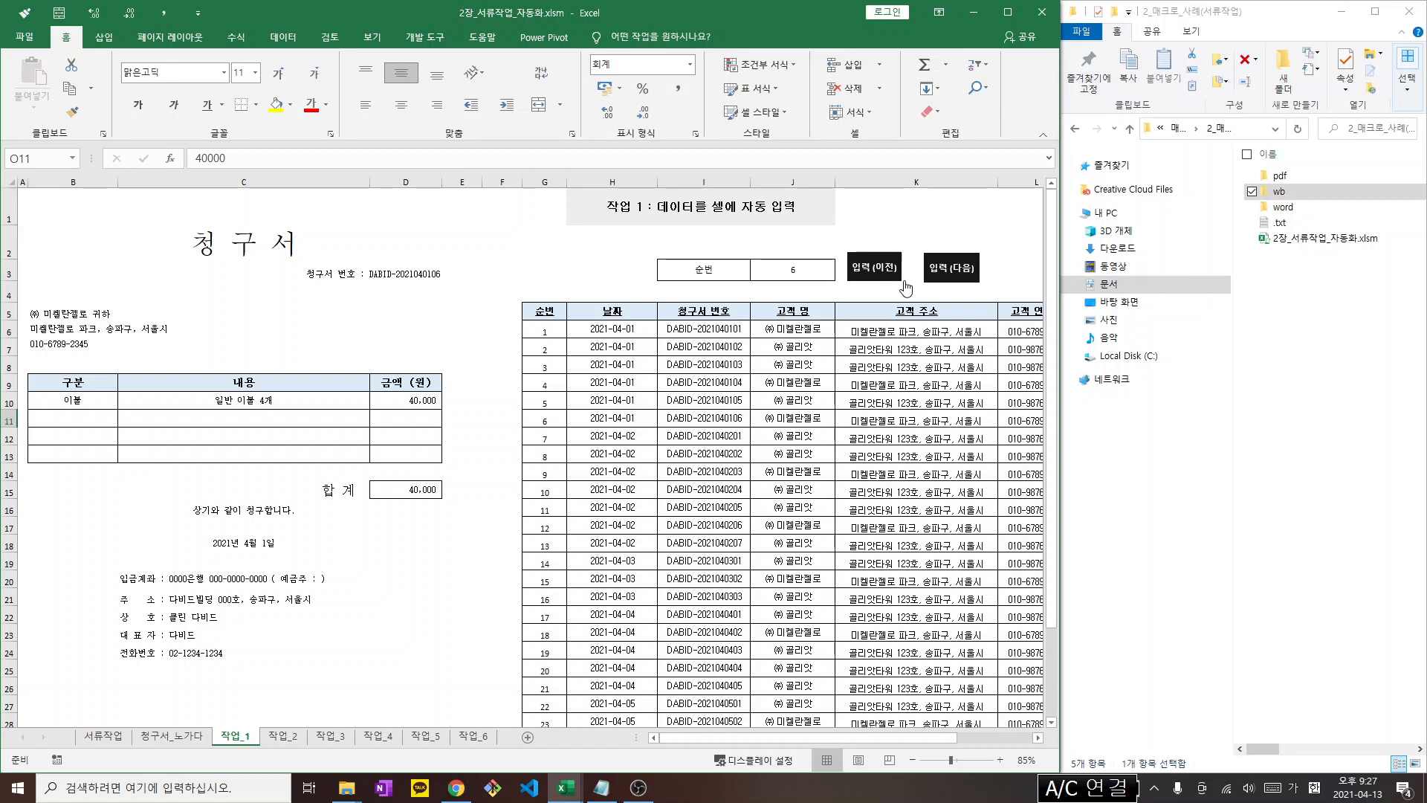
{"action": "left_click", "coordinate": [959, 287]}
{"action": "left_click", "coordinate": [960, 281]}
{"action": "left_click", "coordinate": [945, 275]}
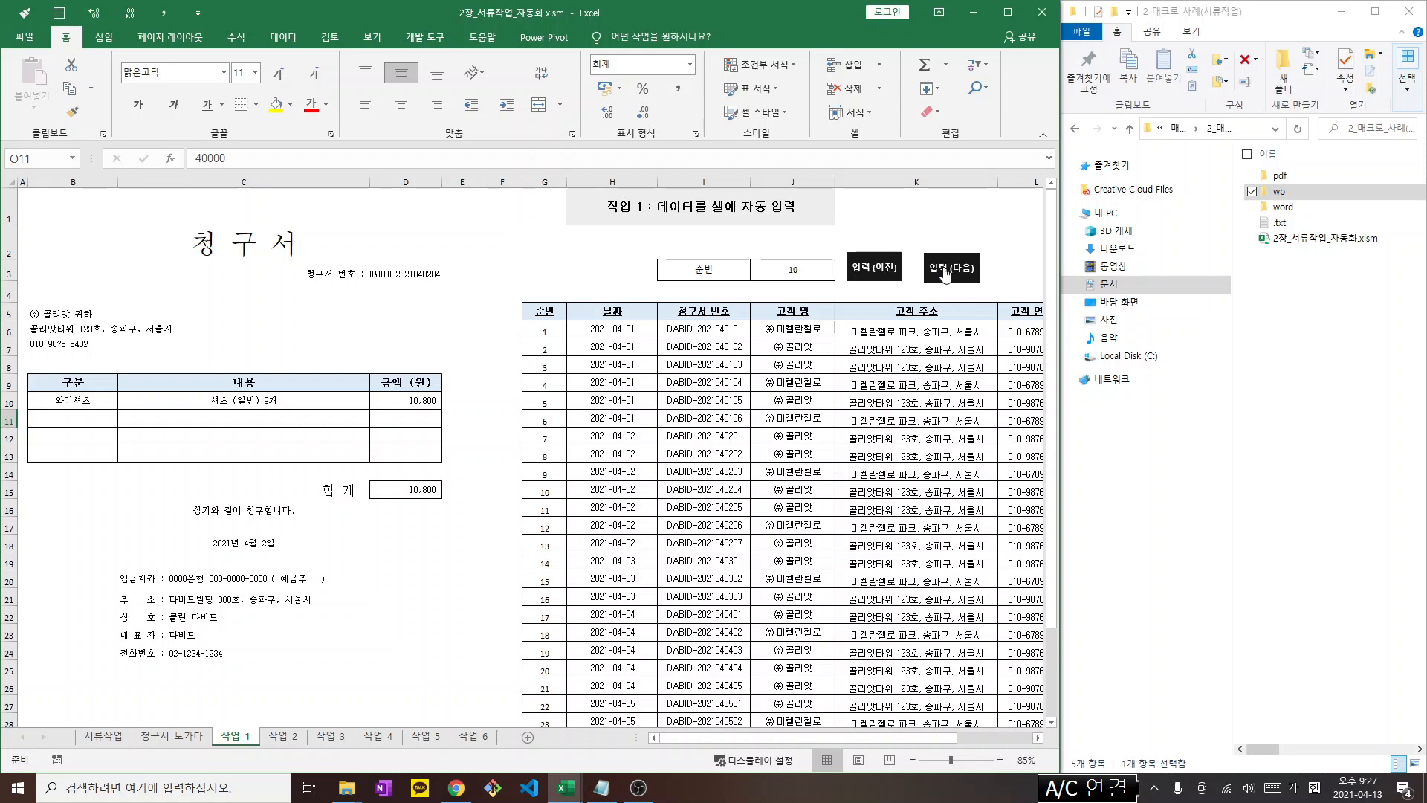
{"action": "left_click", "coordinate": [945, 276]}
{"action": "left_click", "coordinate": [945, 275]}
{"action": "left_click", "coordinate": [945, 275]}
{"action": "left_click", "coordinate": [869, 276]}
{"action": "left_click", "coordinate": [870, 276]}
{"action": "left_click", "coordinate": [870, 276]}
{"action": "left_click", "coordinate": [870, 276]}
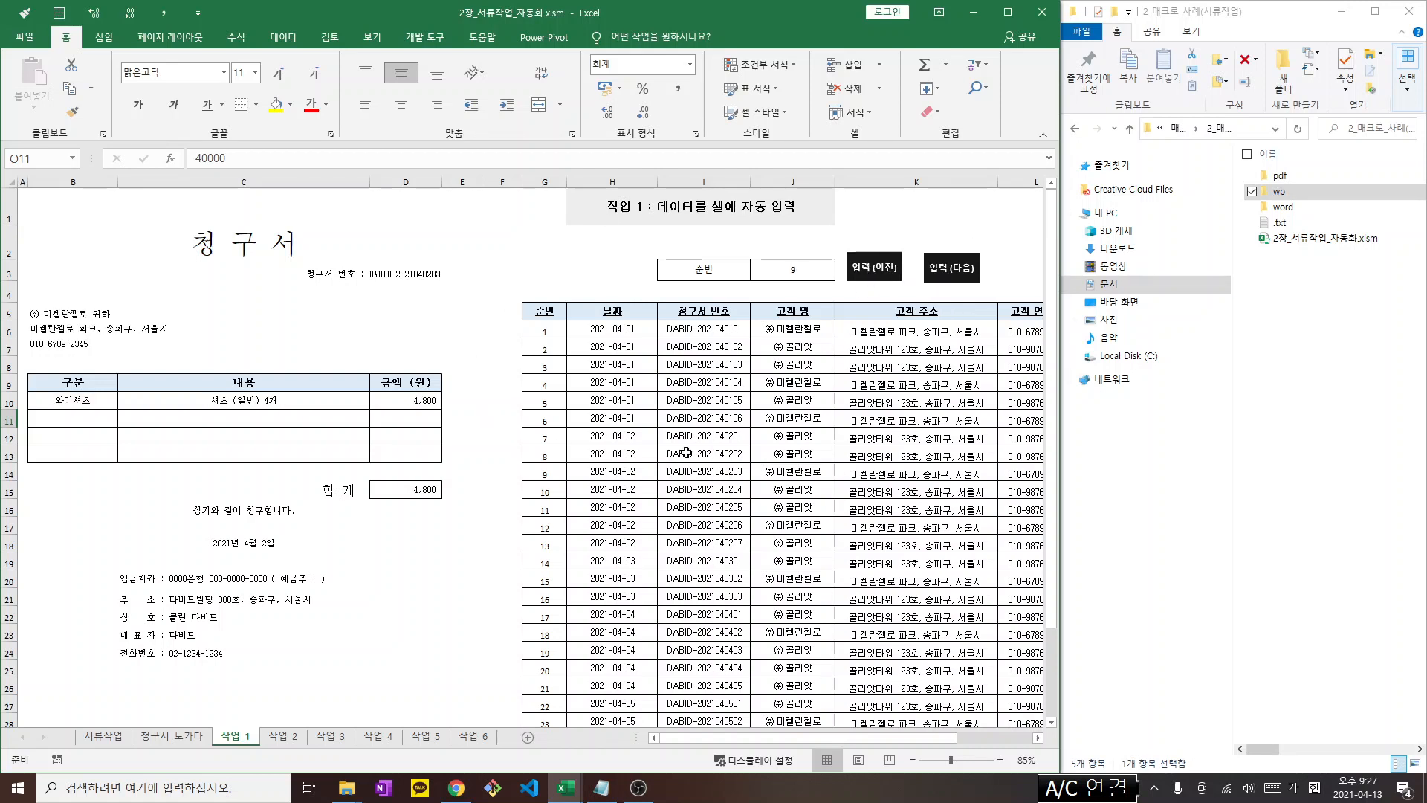
{"action": "left_click", "coordinate": [890, 279]}
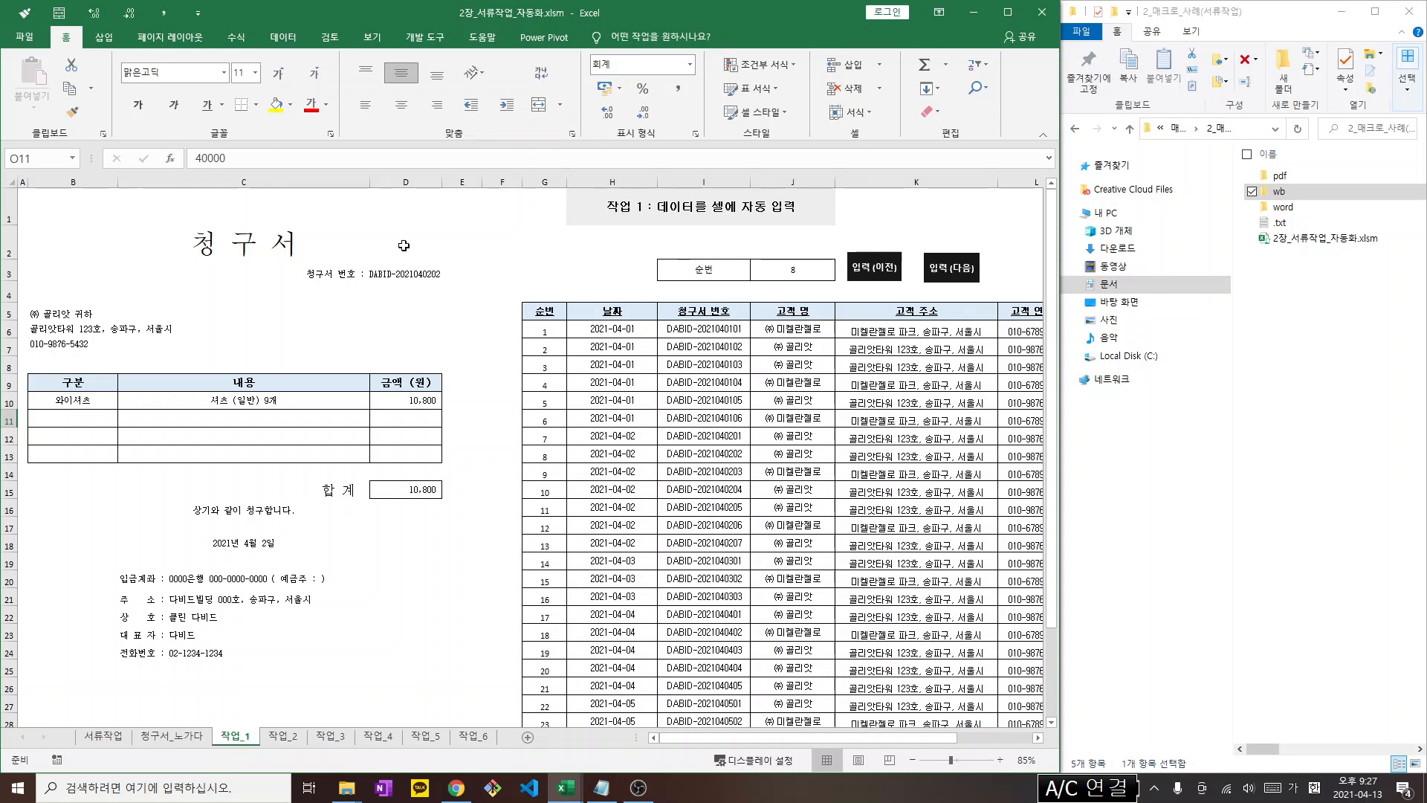
Compare the empty invoice form on the 작업_2 sheet with the filled invoice on 작업_1
{"action": "left_click", "coordinate": [278, 740]}
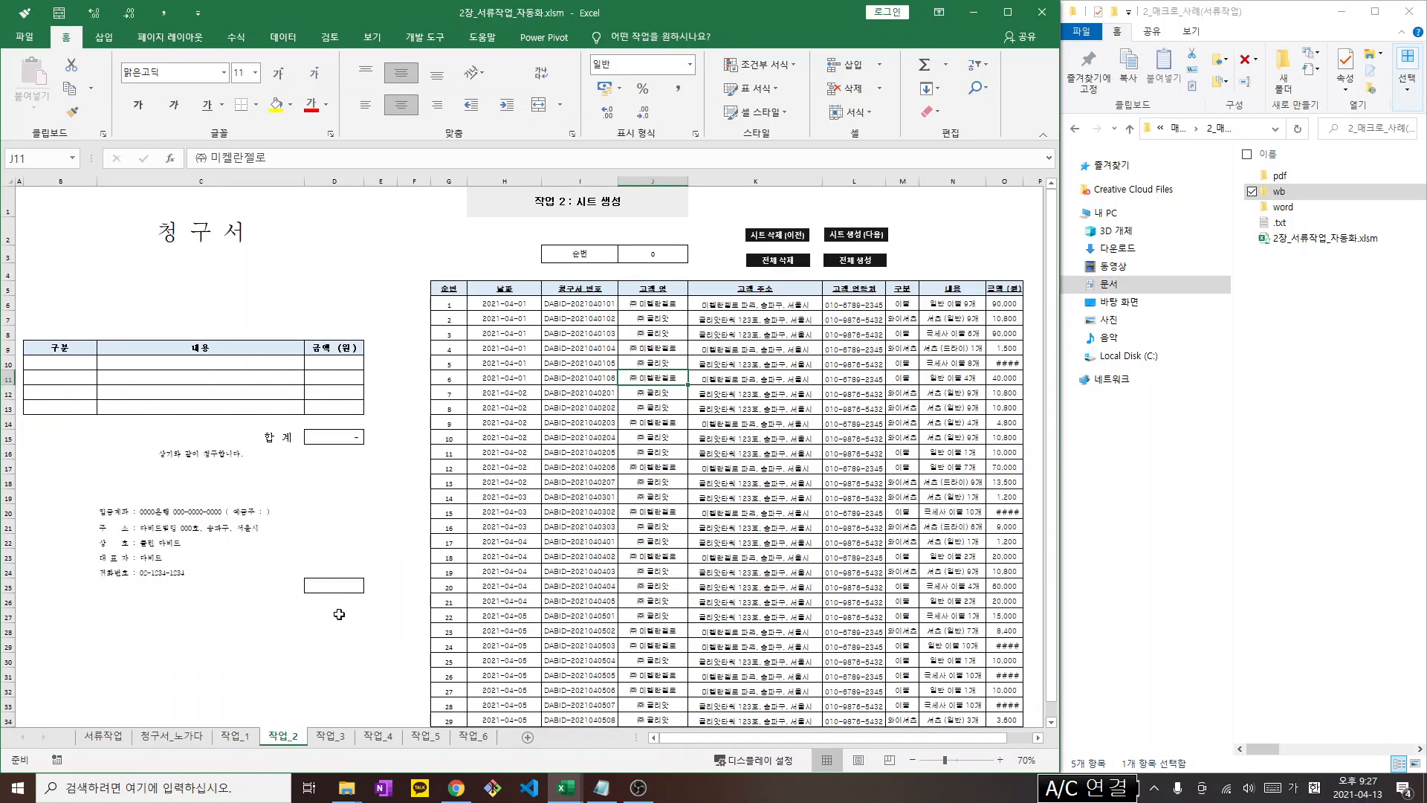
{"action": "left_click_drag", "start_coordinate": [443, 499], "coordinate": [210, 501]}
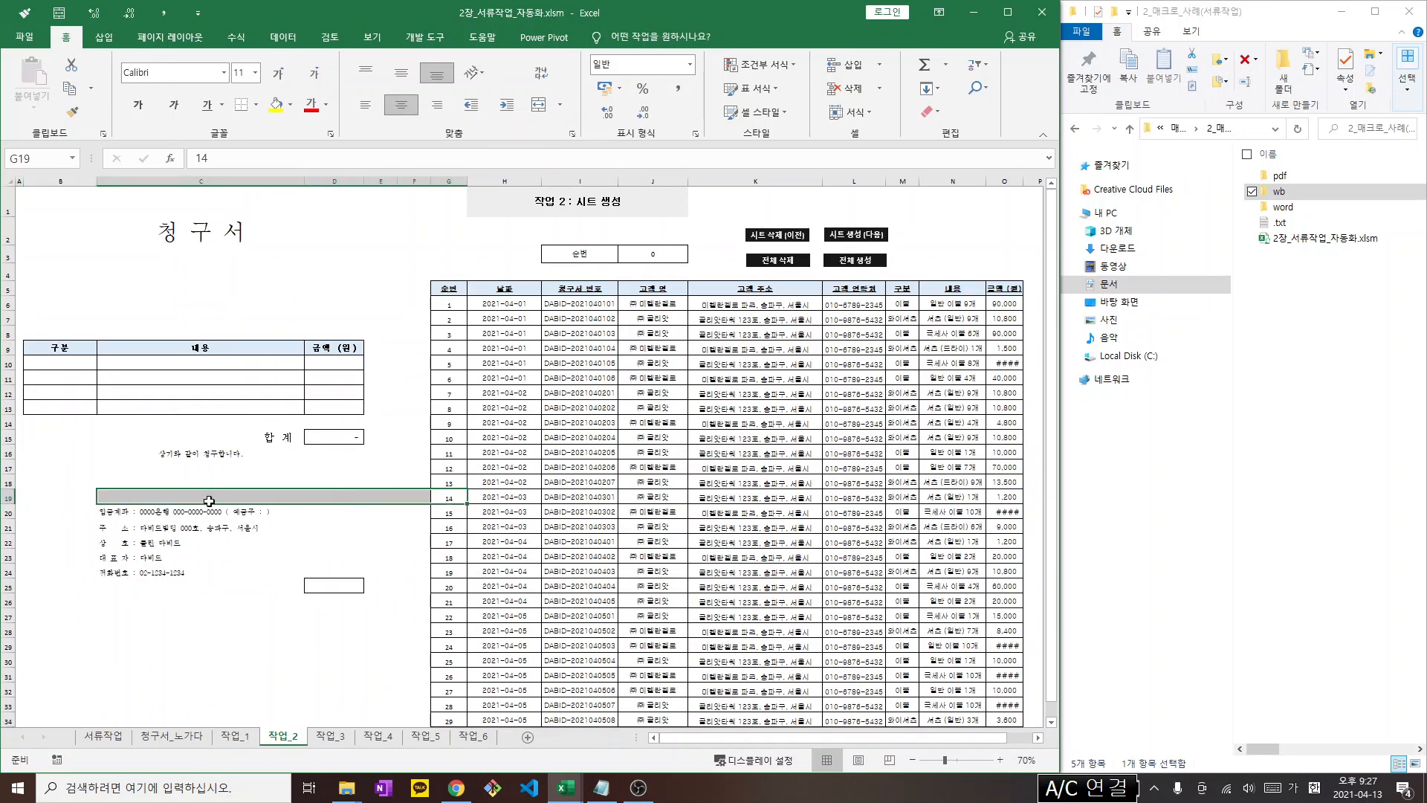
{"action": "left_click", "coordinate": [224, 629]}
{"action": "left_click", "coordinate": [234, 736]}
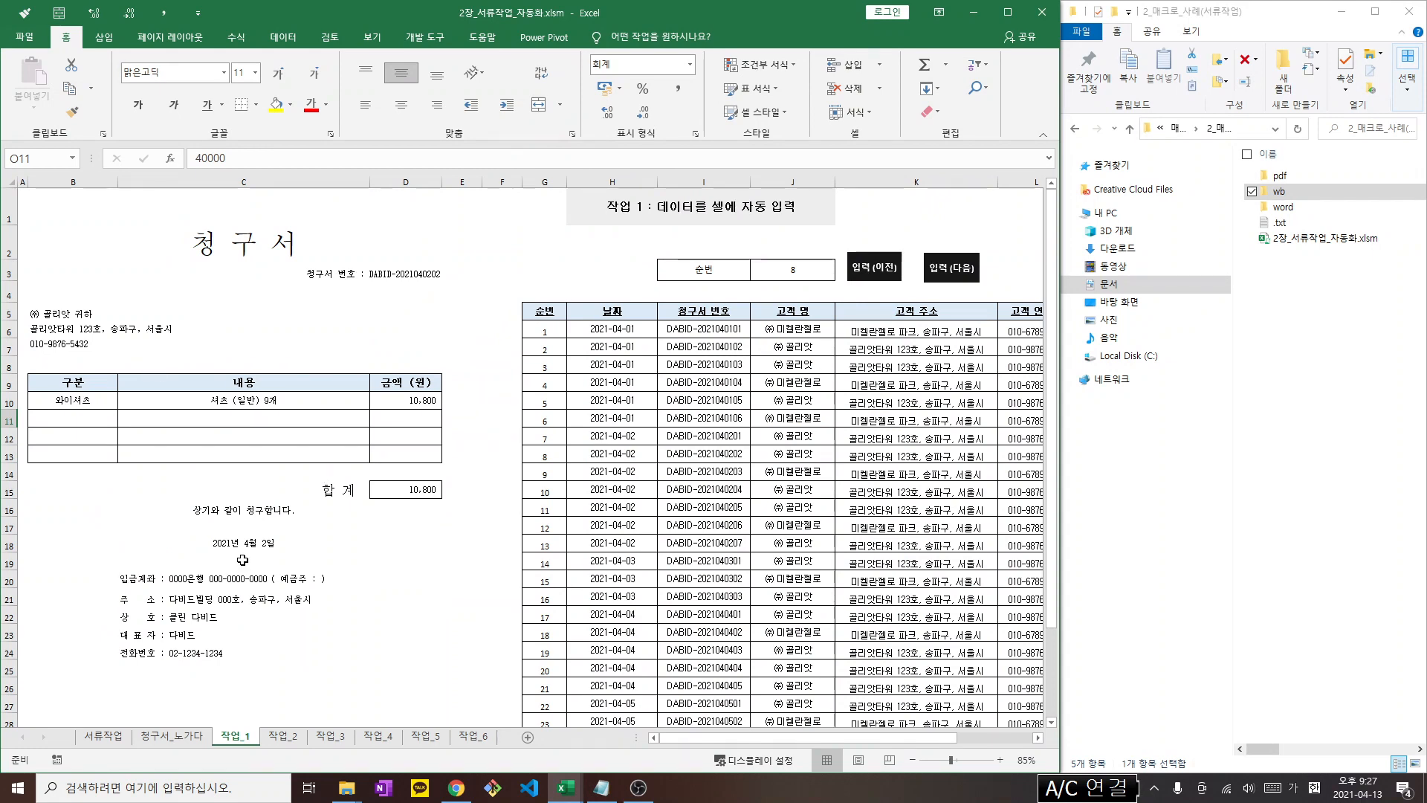
{"action": "left_click", "coordinate": [282, 737]}
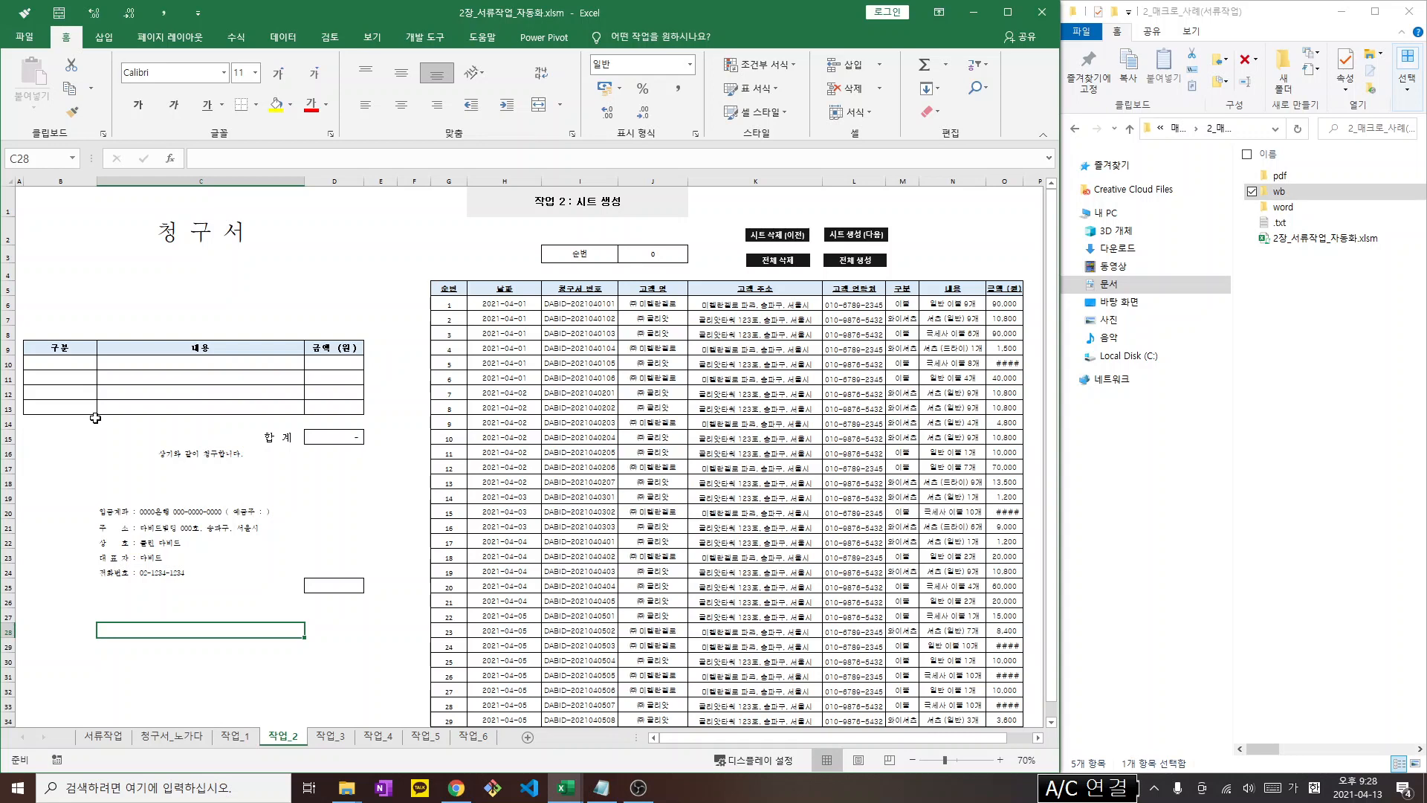
Generate the invoice sheet for record 1 with 작업_2's 시트 생성(다음) macro and check it against the record's table row
{"action": "left_click", "coordinate": [873, 242]}
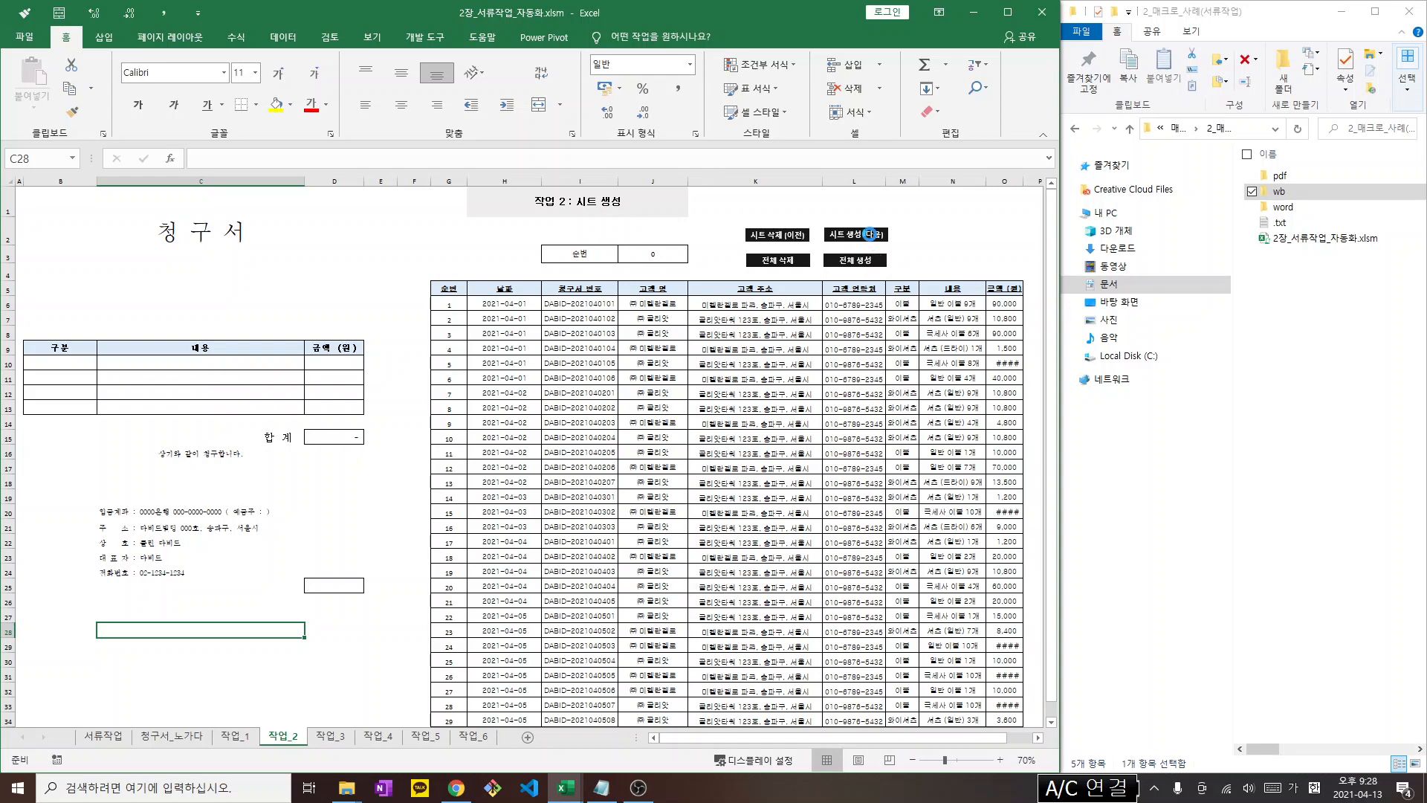
{"action": "left_click", "coordinate": [636, 266]}
{"action": "left_click_drag", "start_coordinate": [446, 304], "coordinate": [928, 304]}
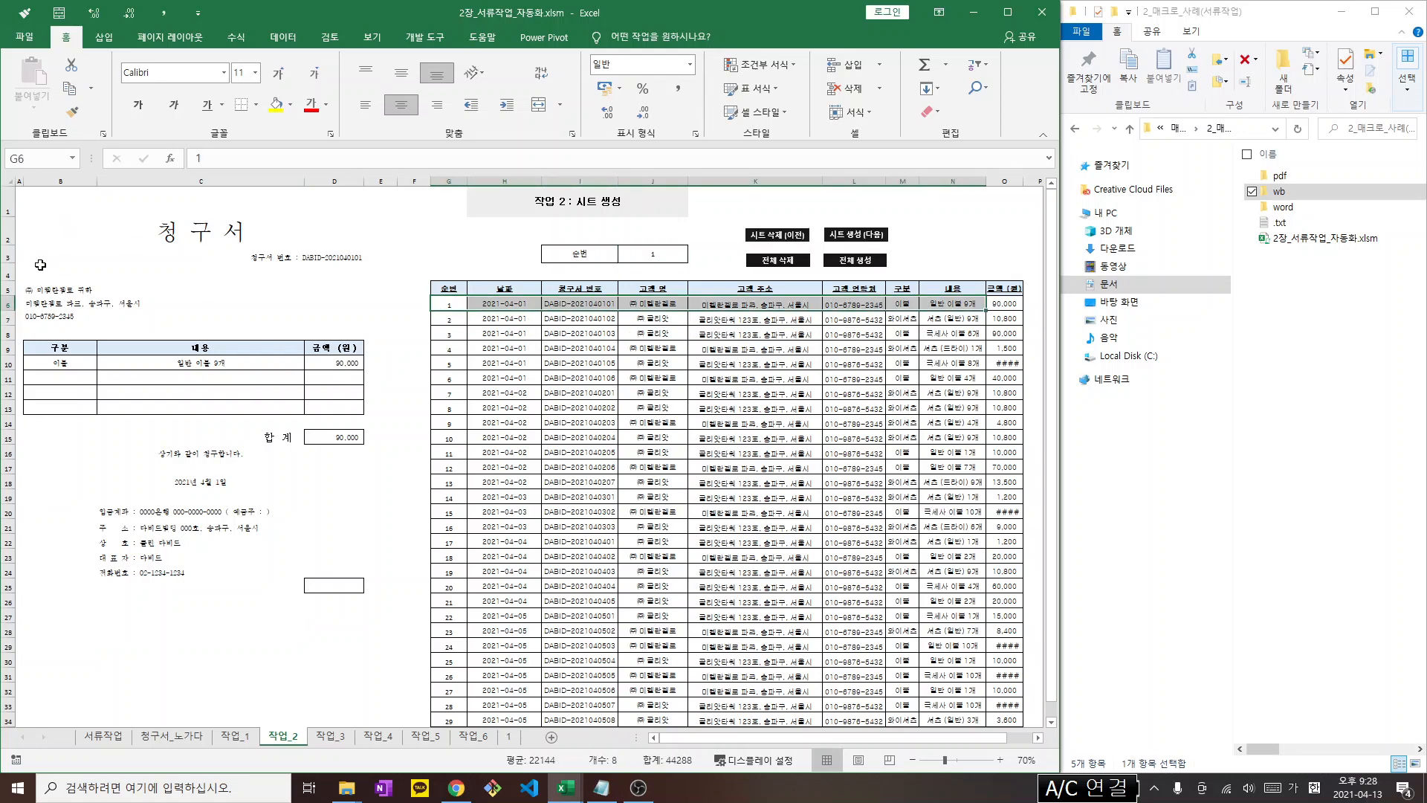
{"action": "left_click", "coordinate": [42, 266]}
{"action": "left_click", "coordinate": [204, 559]}
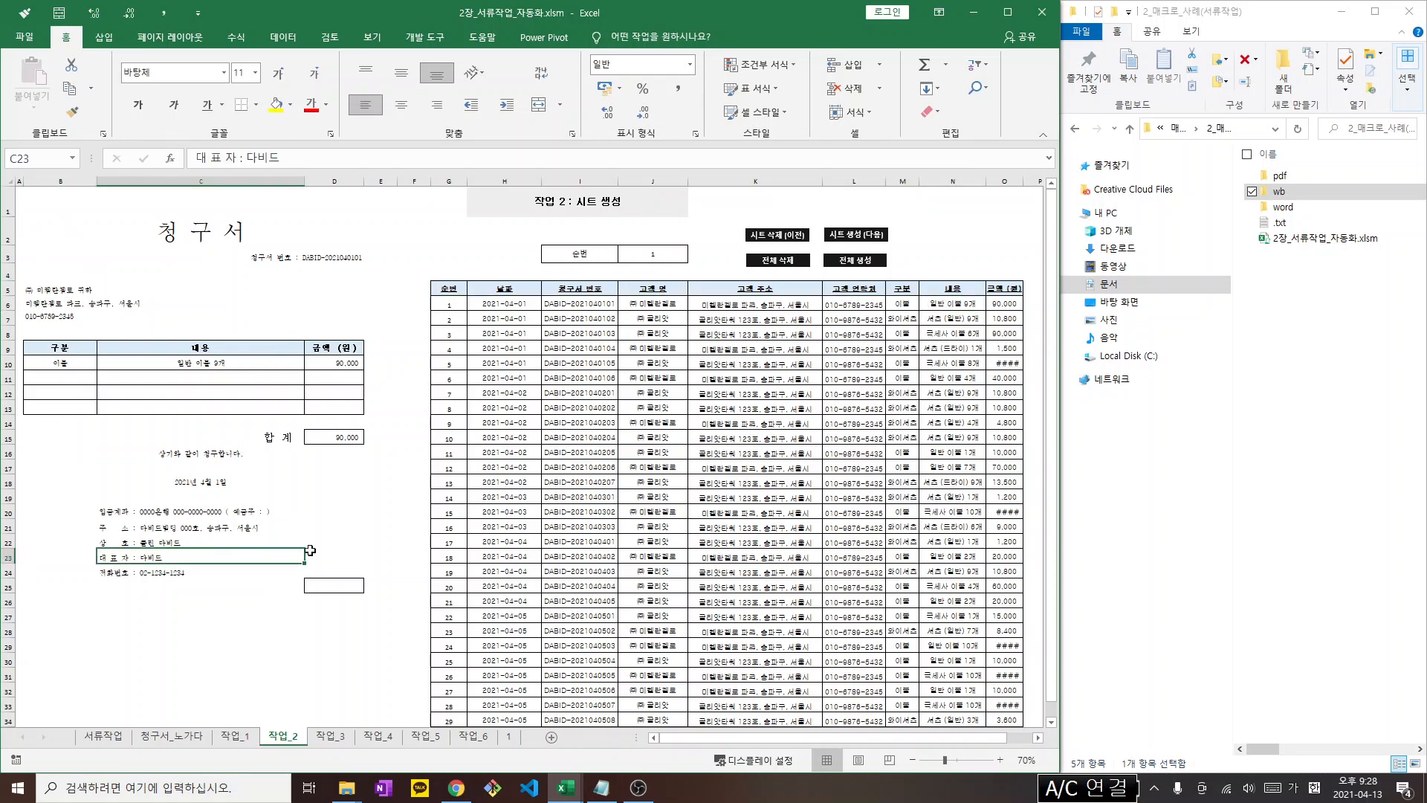
{"action": "left_click_drag", "start_coordinate": [448, 310], "coordinate": [580, 305]}
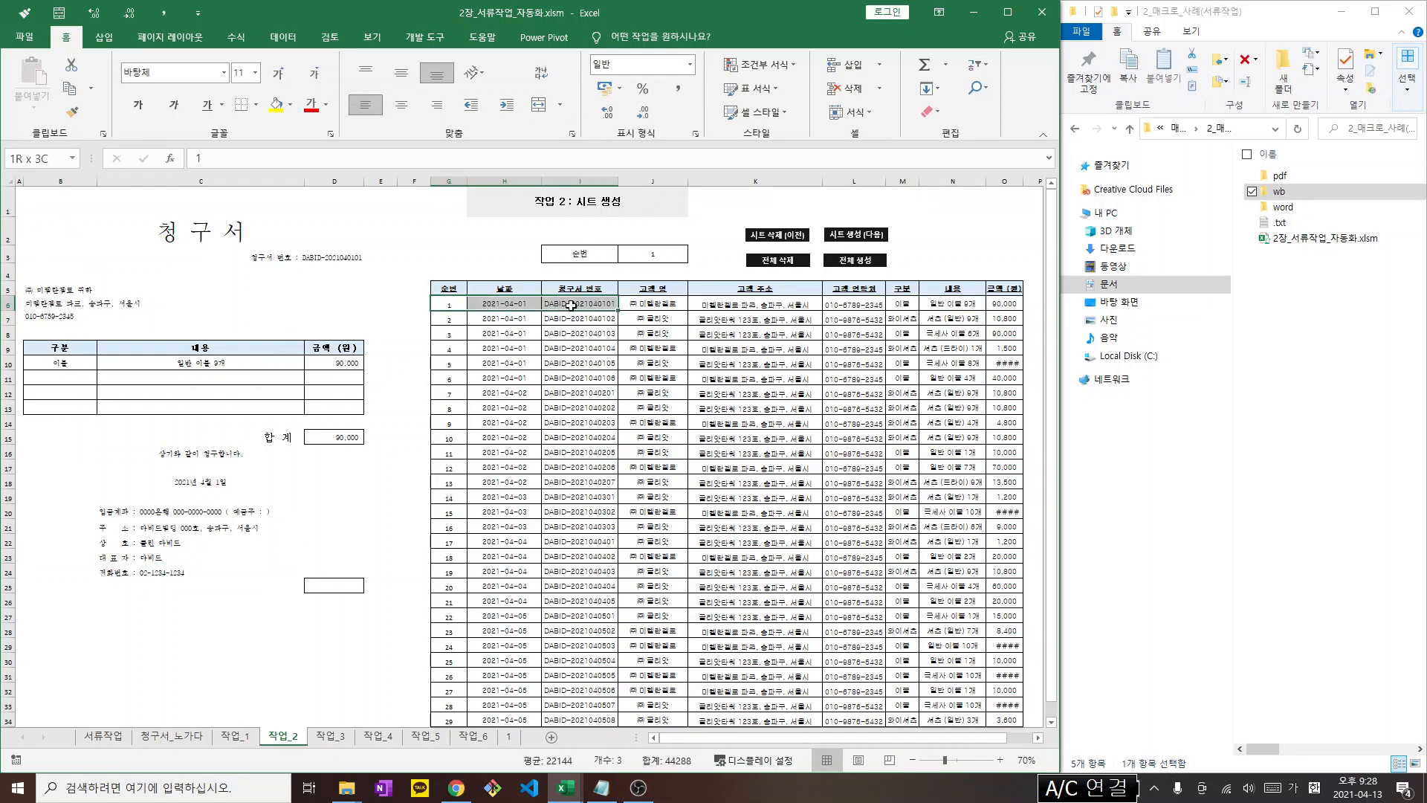
{"action": "left_click", "coordinate": [505, 739]}
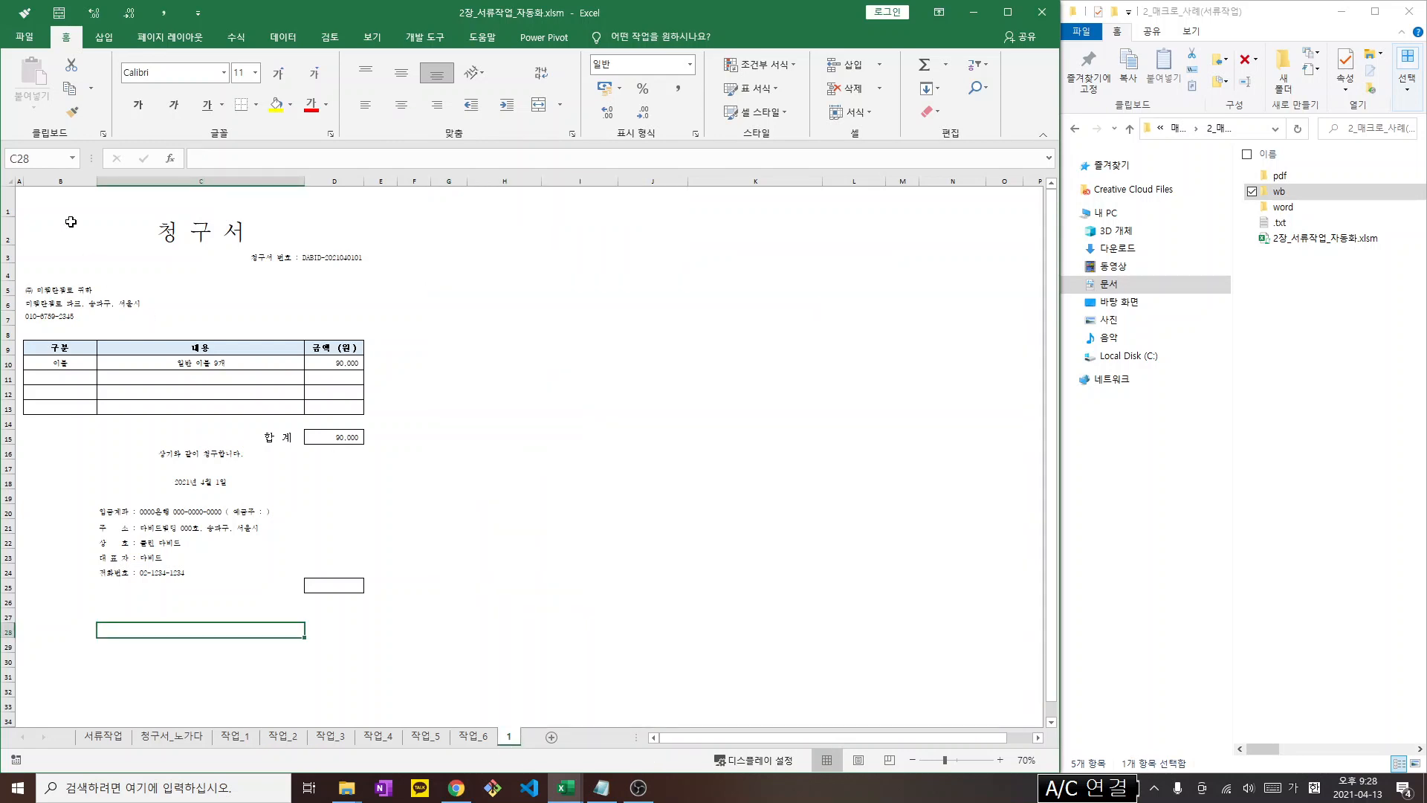
{"action": "left_click_drag", "start_coordinate": [20, 204], "coordinate": [314, 660]}
{"action": "left_click", "coordinate": [281, 738]}
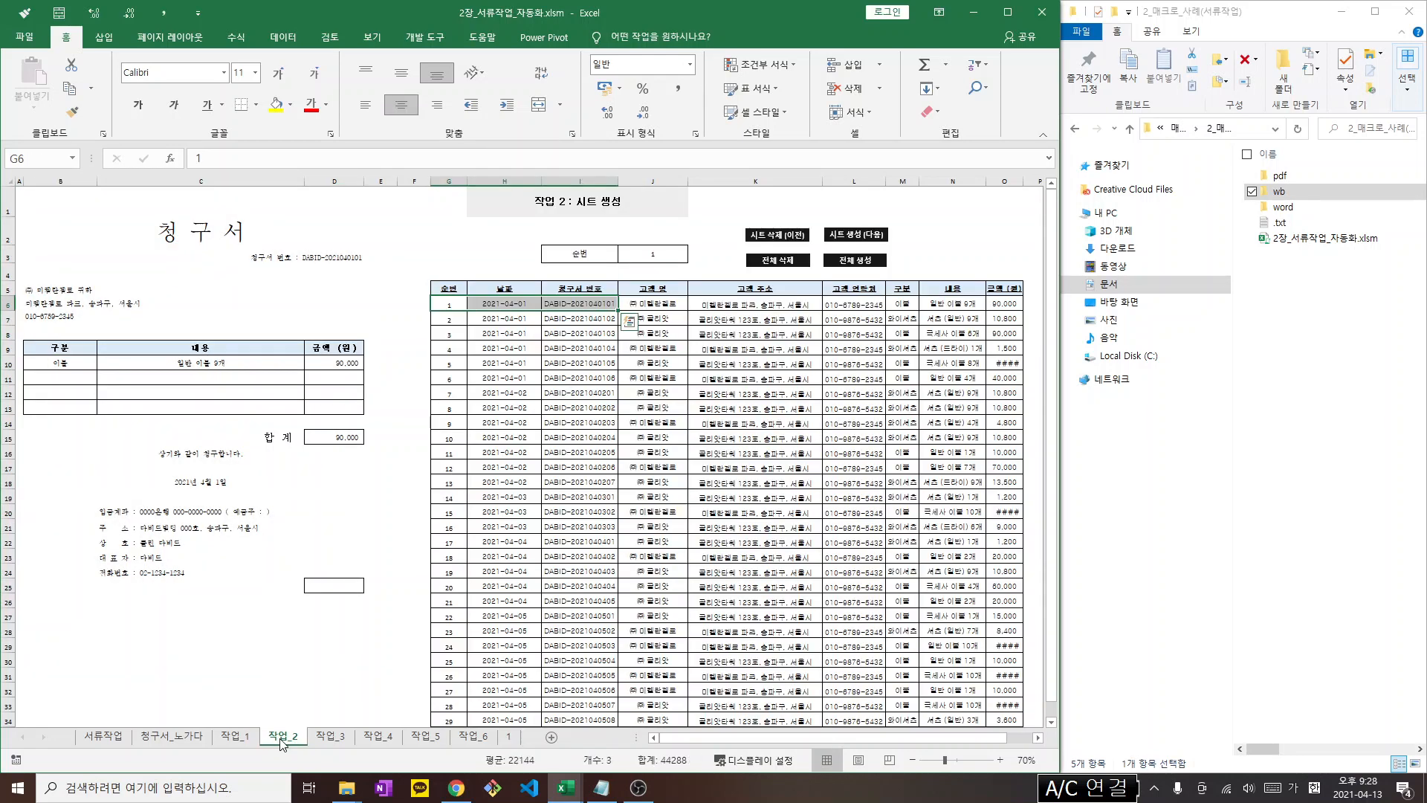
Generate the invoice sheets for records 2 and 3, check sheet 3 and return to 작업_2
{"action": "left_click", "coordinate": [862, 237]}
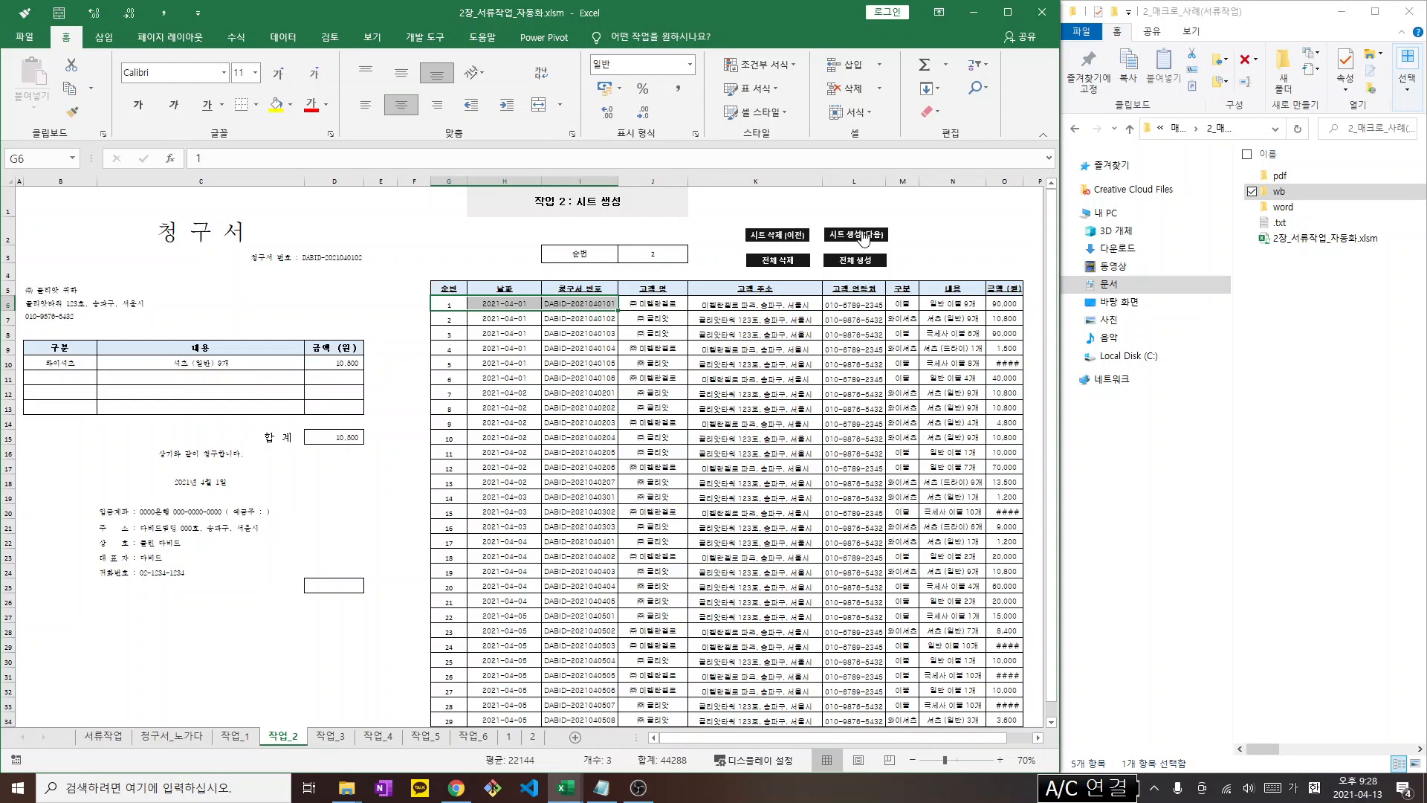
{"action": "left_click", "coordinate": [857, 234]}
{"action": "left_click", "coordinate": [557, 738]}
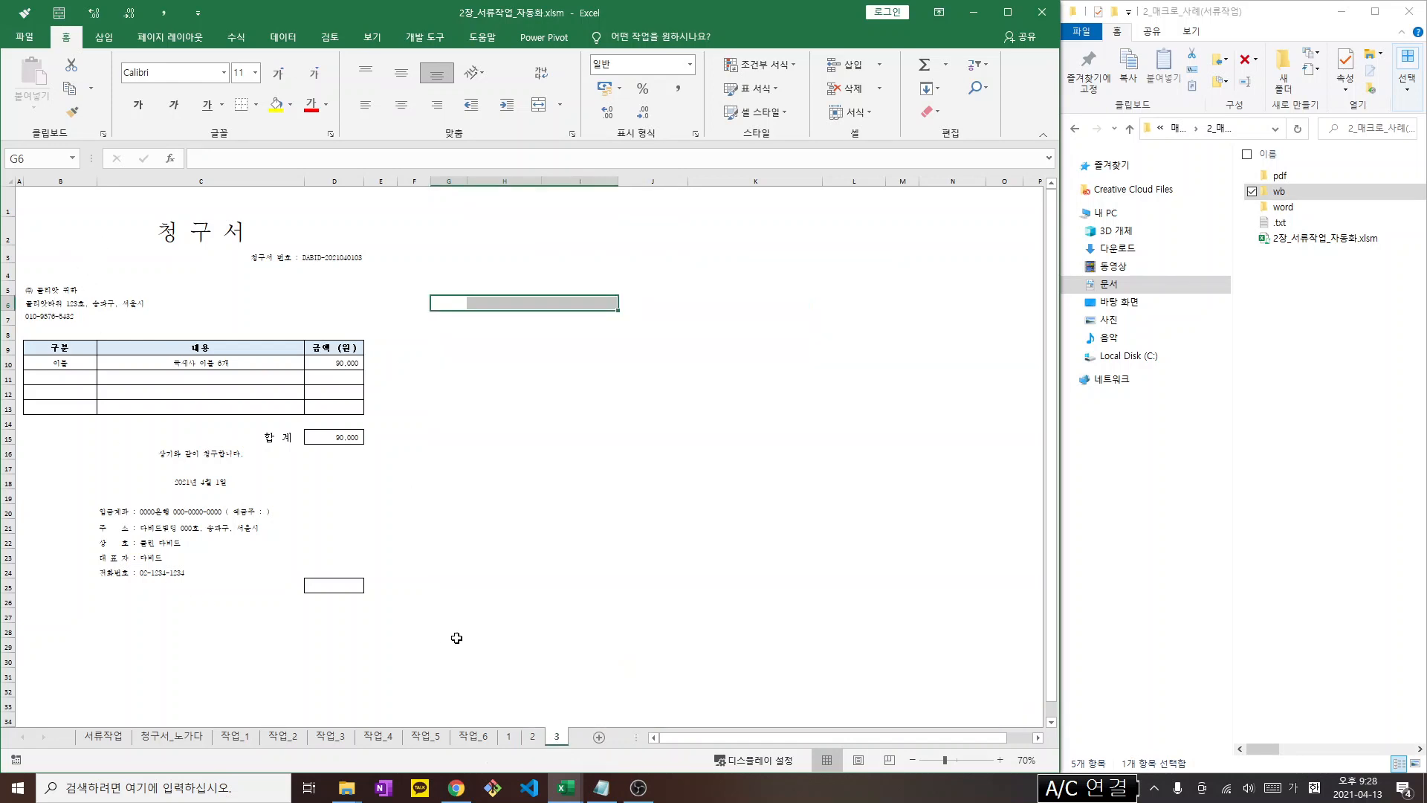
{"action": "left_click", "coordinate": [281, 738]}
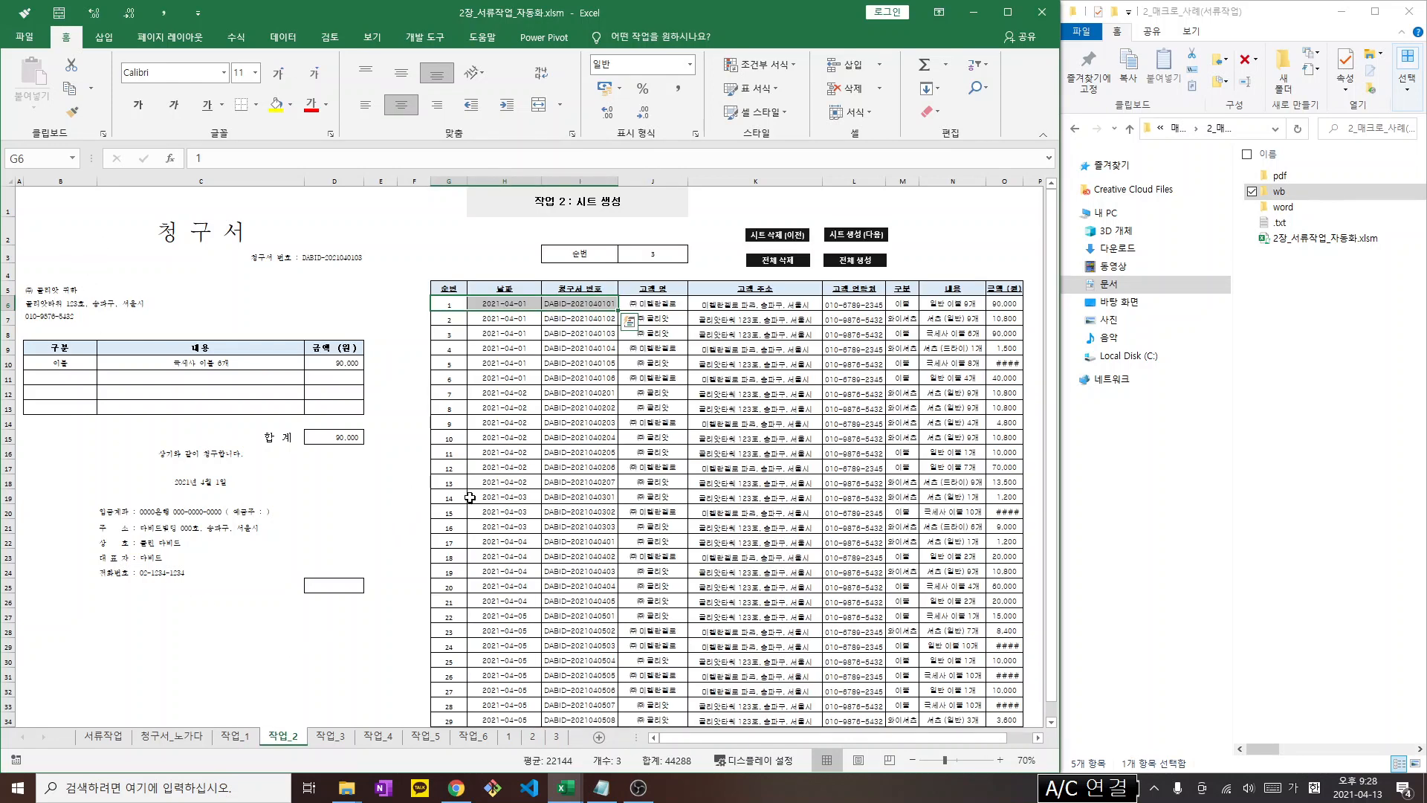
Look through the billing table to record 30 and generate all remaining invoice sheets with 작업_2's 전체 생성 macro
{"action": "scroll", "coordinate": [472, 494], "scroll_direction": "down", "scroll_amount": 6}
{"action": "scroll", "coordinate": [476, 492], "scroll_direction": "up", "scroll_amount": 4}
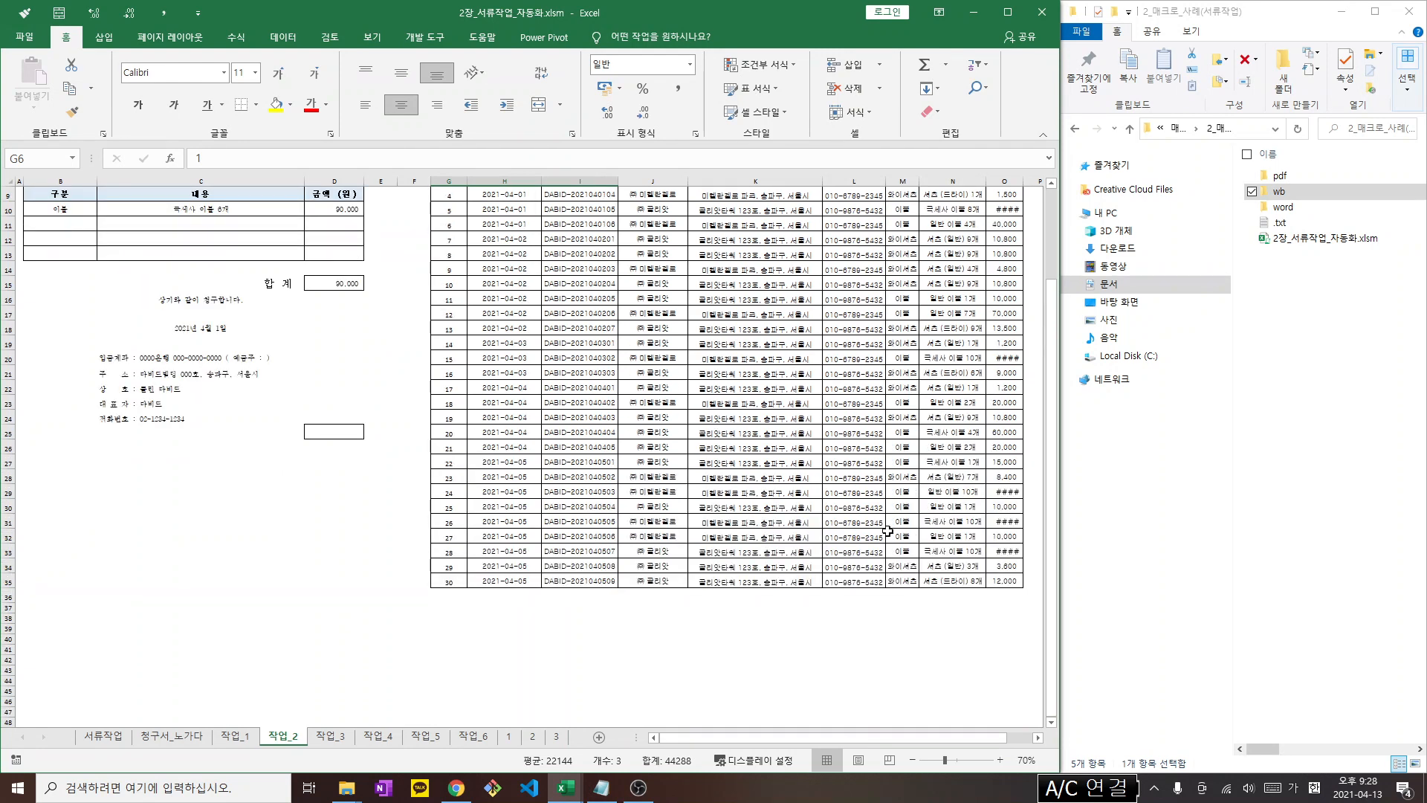
{"action": "scroll", "coordinate": [884, 530], "scroll_direction": "up", "scroll_amount": 3}
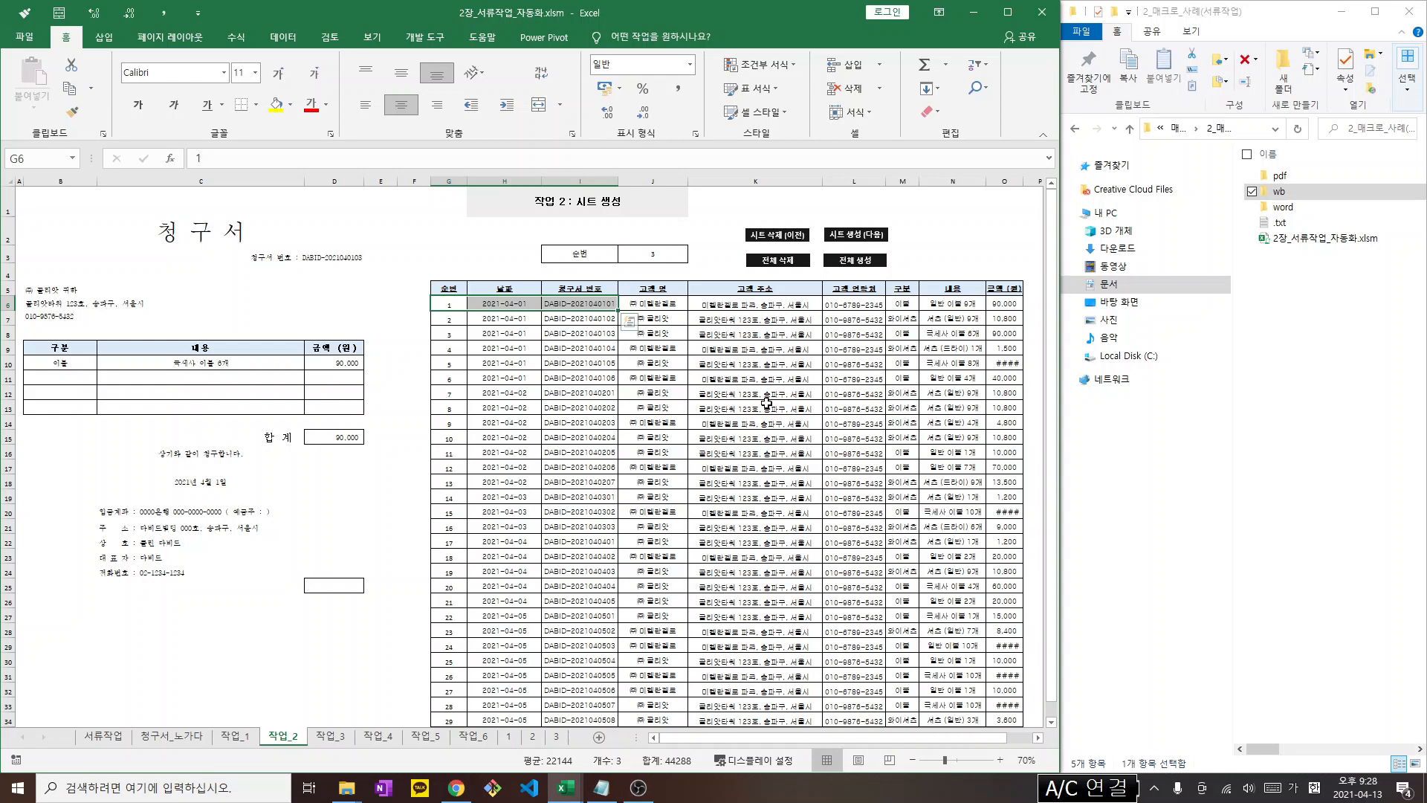
{"action": "left_click", "coordinate": [855, 260]}
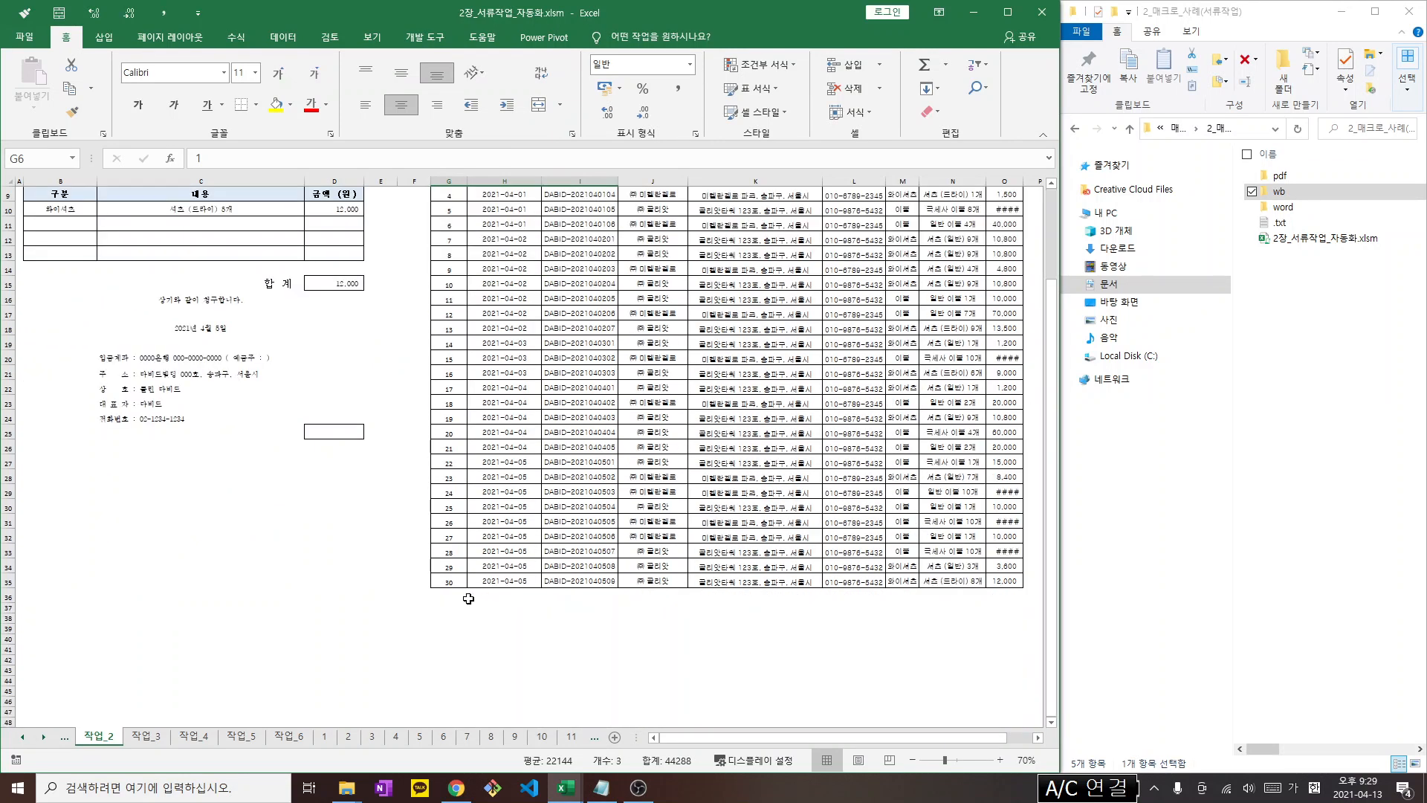
Check the generated invoices on sheets 9, 27, 28, 29 and 30
{"action": "left_click", "coordinate": [515, 737]}
{"action": "scroll", "coordinate": [45, 739], "scroll_direction": "down", "scroll_amount": 10}
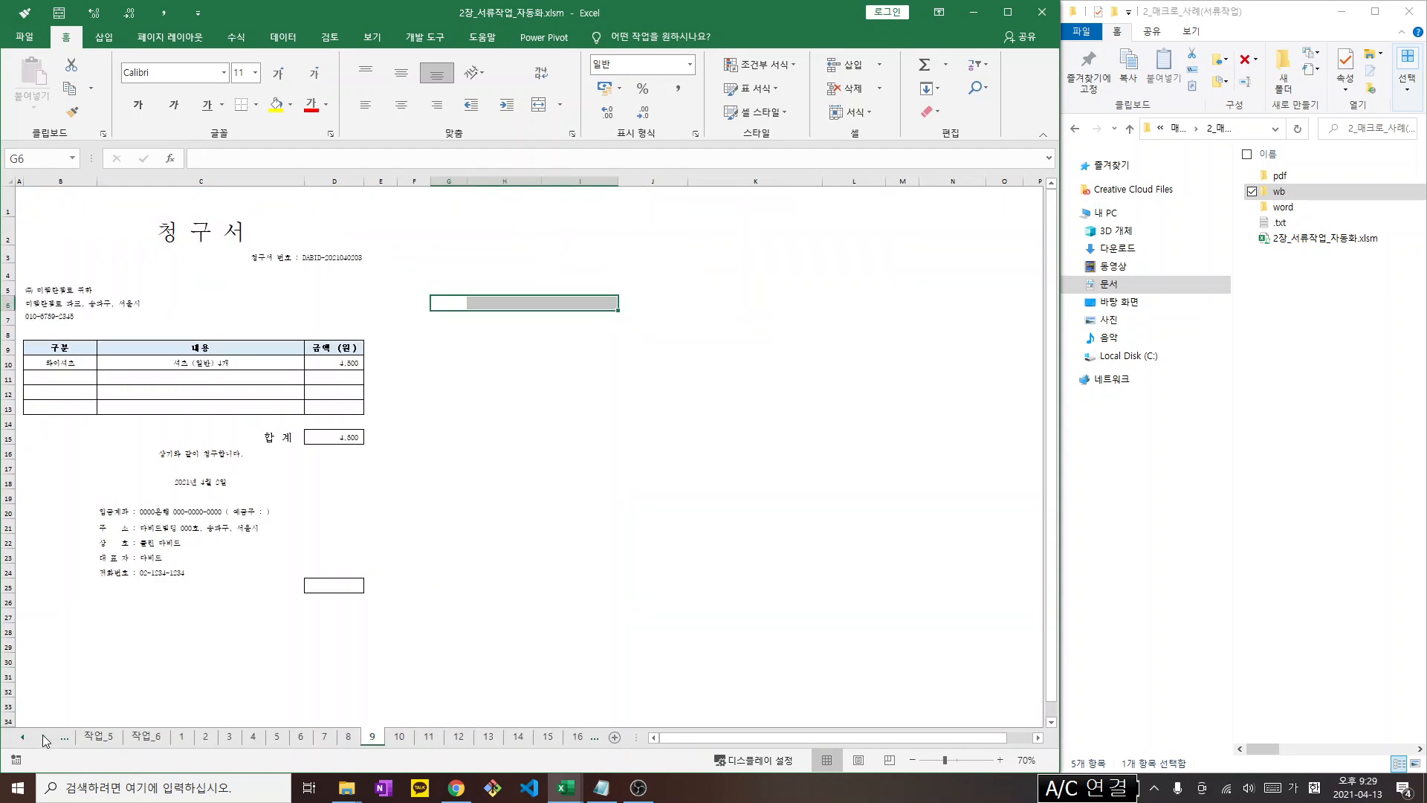
{"action": "scroll", "coordinate": [44, 739], "scroll_direction": "down", "scroll_amount": 3}
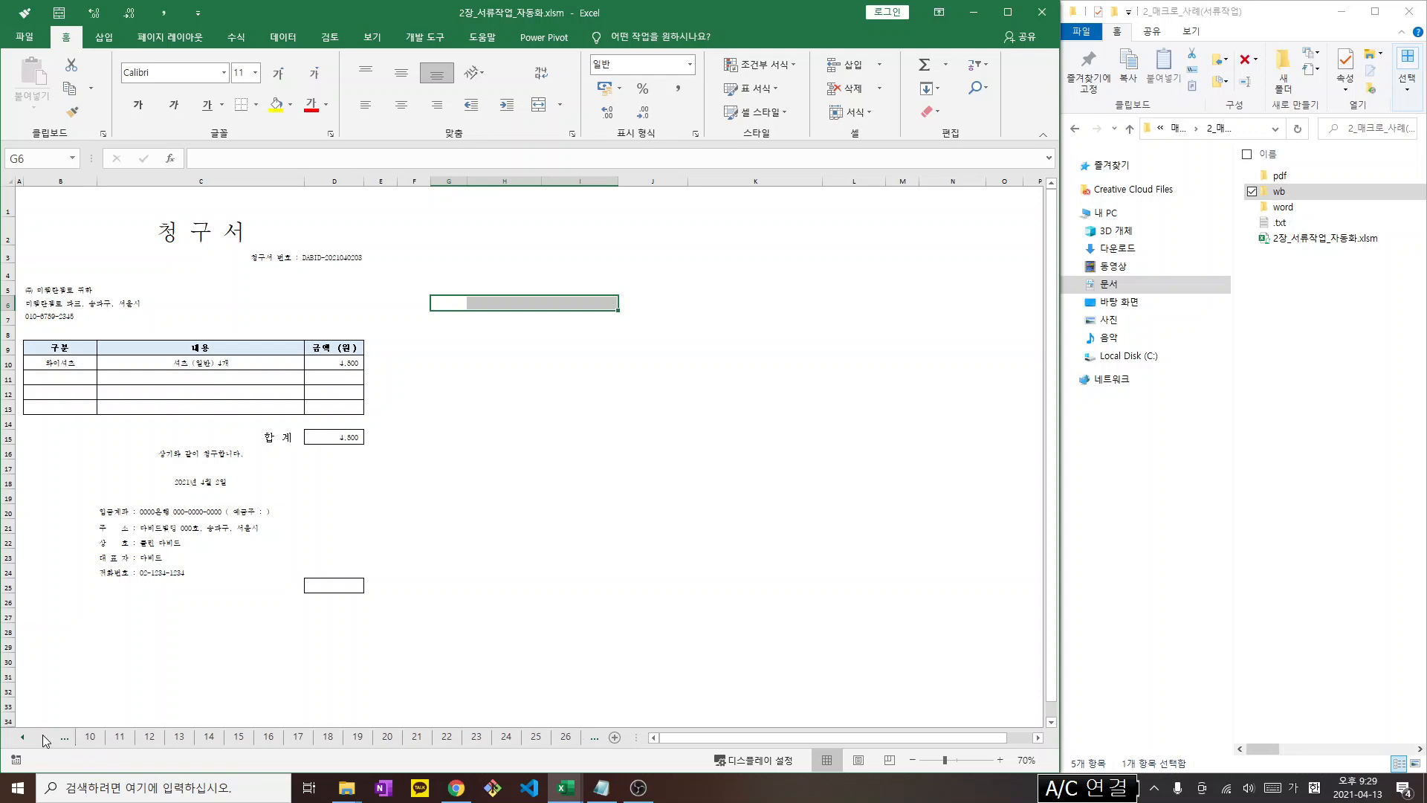
{"action": "left_click", "coordinate": [452, 743]}
{"action": "left_click", "coordinate": [471, 742]}
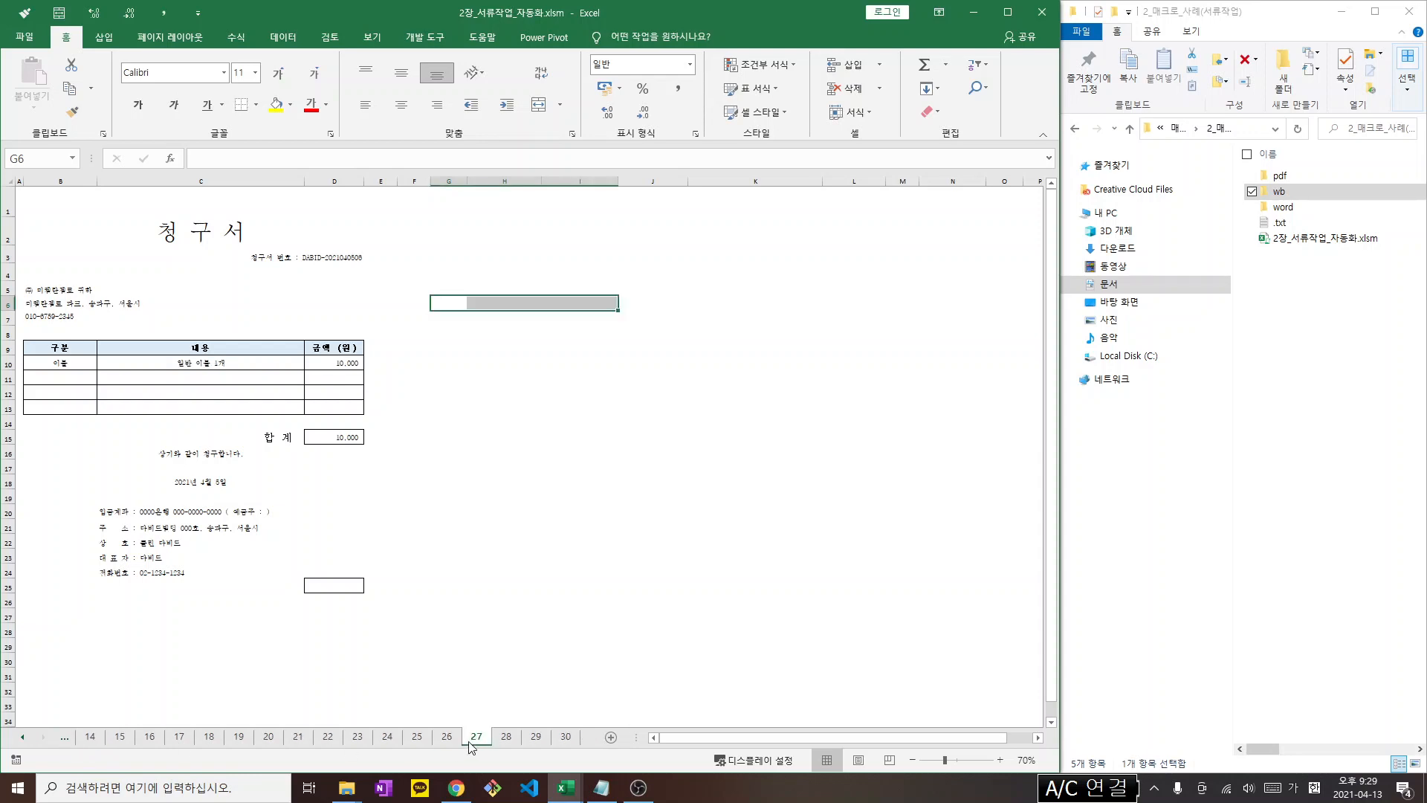
{"action": "left_click", "coordinate": [505, 743]}
{"action": "left_click", "coordinate": [536, 738]}
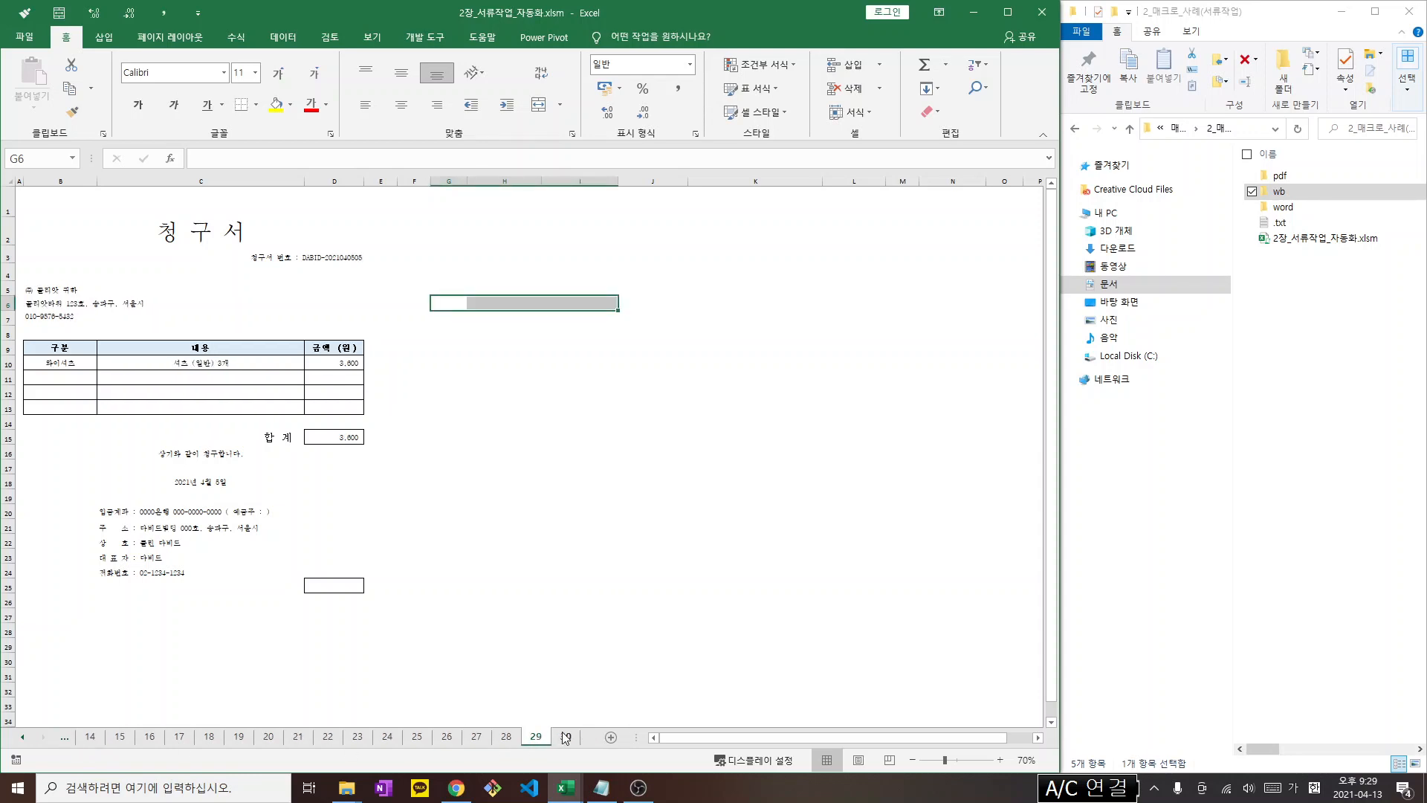
{"action": "left_click", "coordinate": [566, 737]}
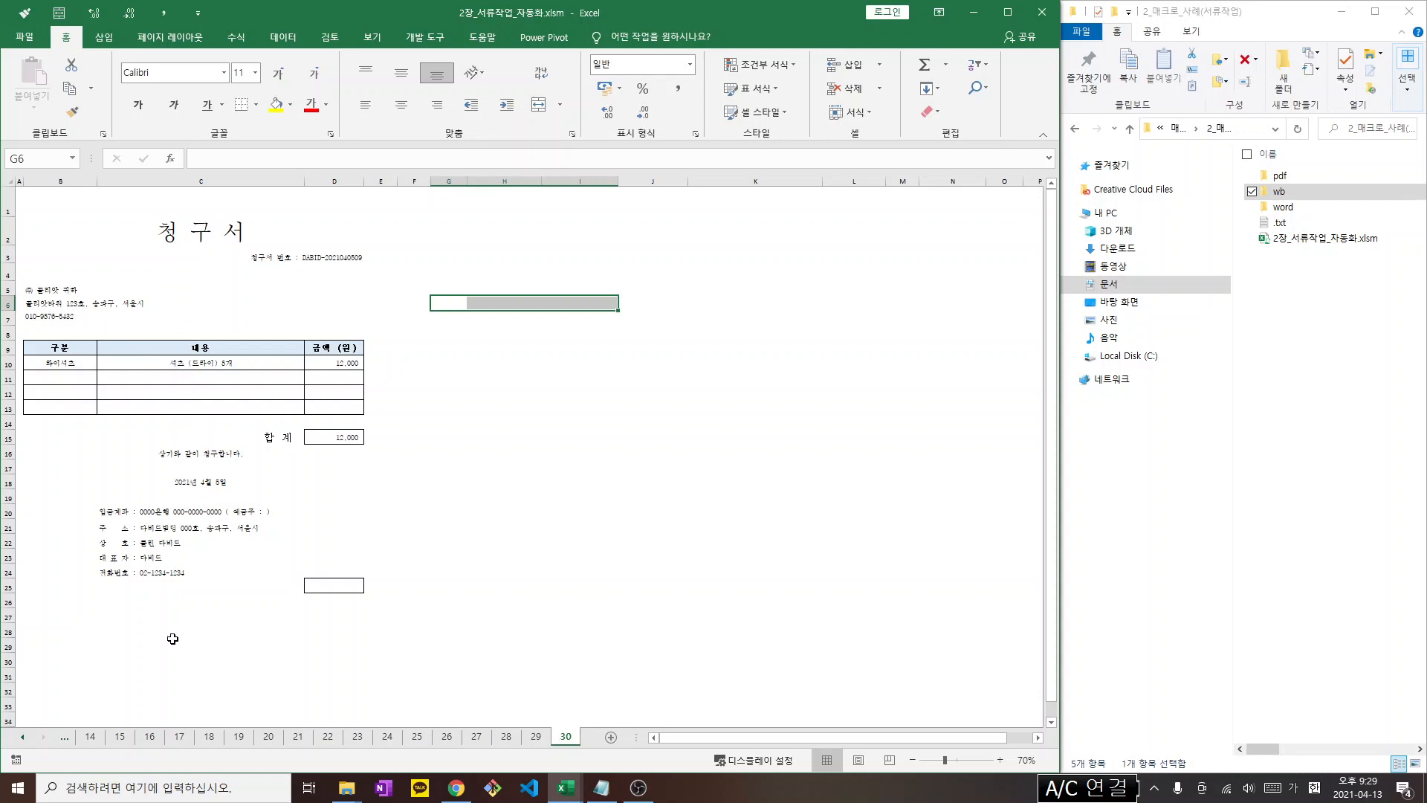
Return to the 작업_2 sheet and delete all generated invoice sheets with the 전체 삭제 macro
{"action": "left_click", "coordinate": [25, 741]}
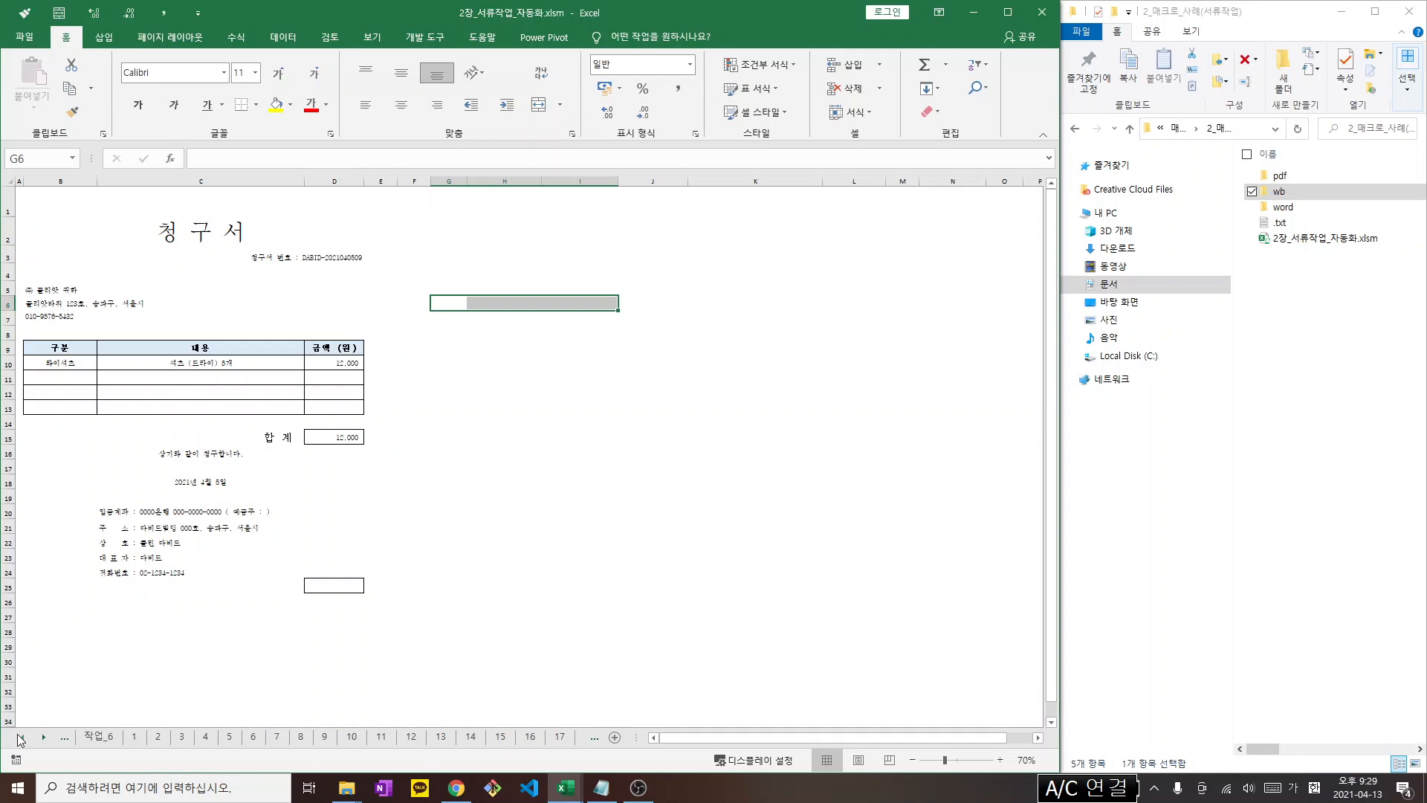
{"action": "left_click", "coordinate": [25, 737]}
{"action": "left_click", "coordinate": [25, 738]}
{"action": "left_click", "coordinate": [147, 736]}
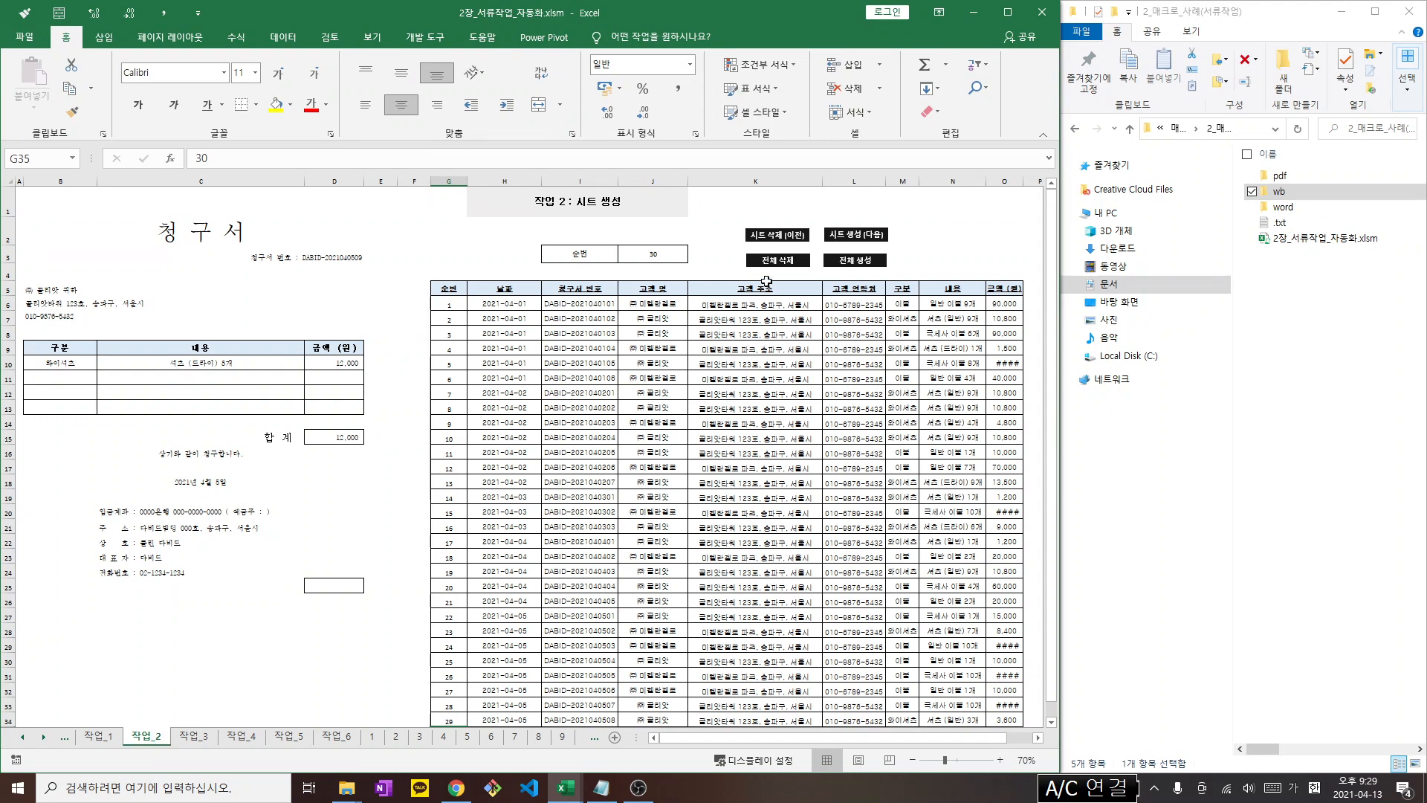
{"action": "left_click", "coordinate": [779, 273]}
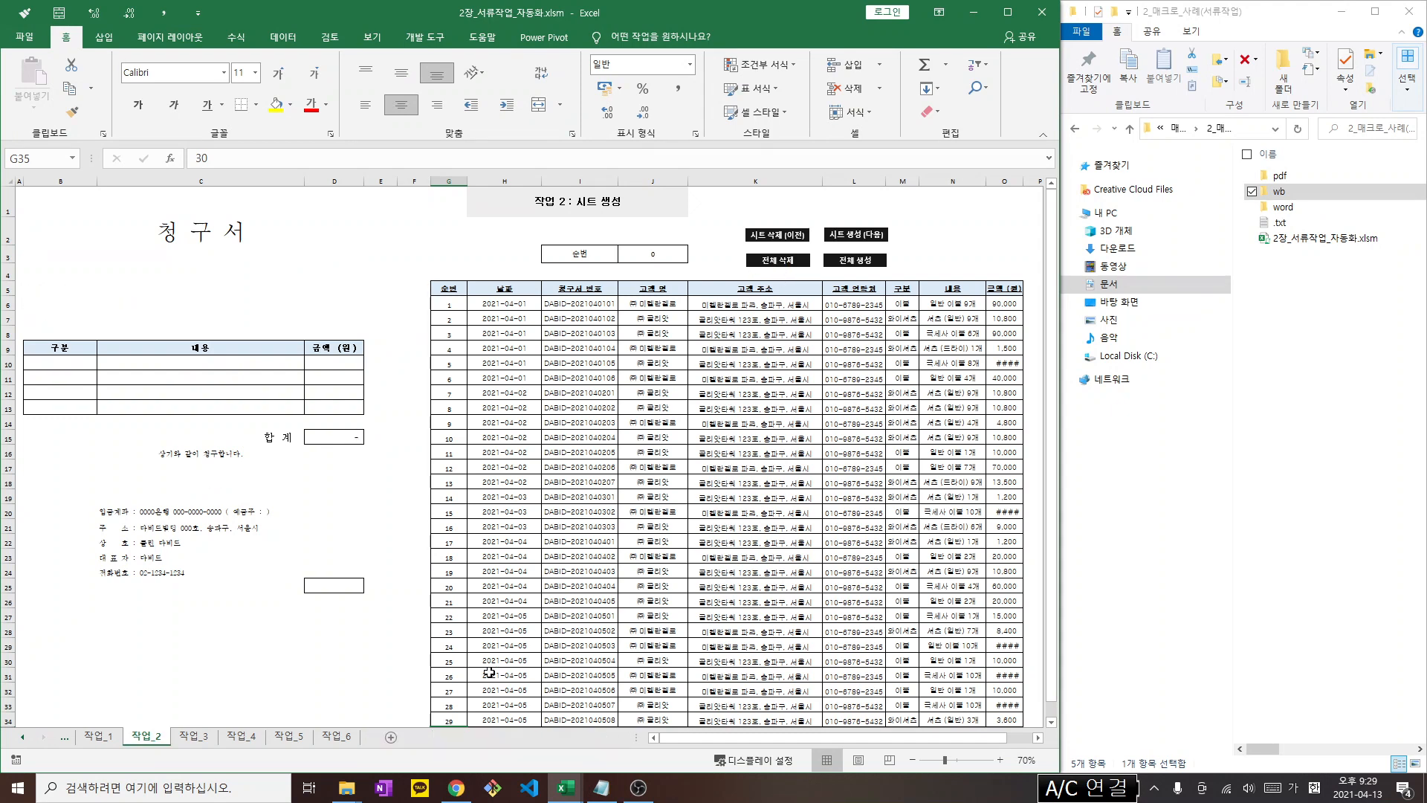
Generate invoice sheets 1 to 3 with 시트 생성(다음) and remove all three with the 시트 삭제(이전) macro
{"action": "left_click", "coordinate": [858, 236]}
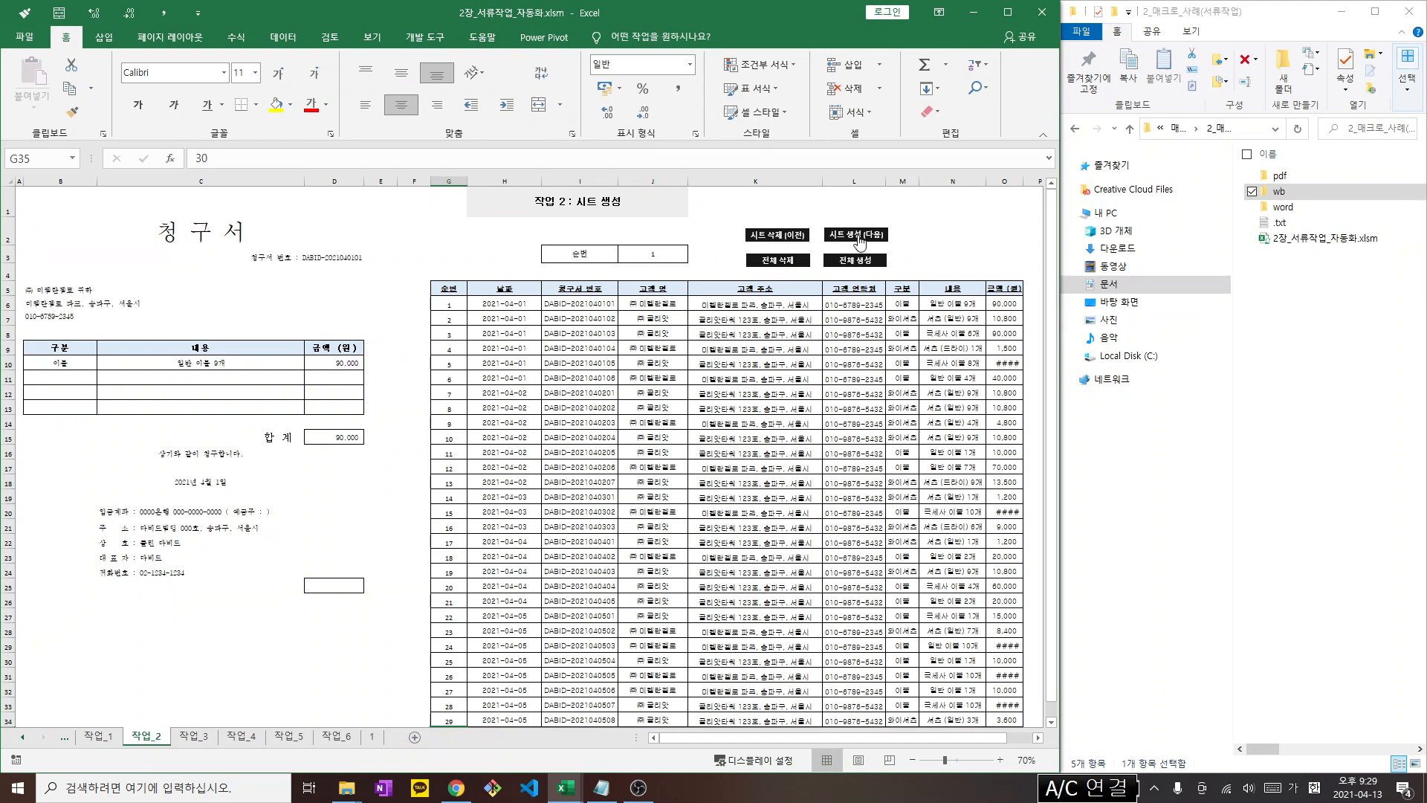
{"action": "left_click", "coordinate": [859, 236]}
{"action": "left_click", "coordinate": [858, 236]}
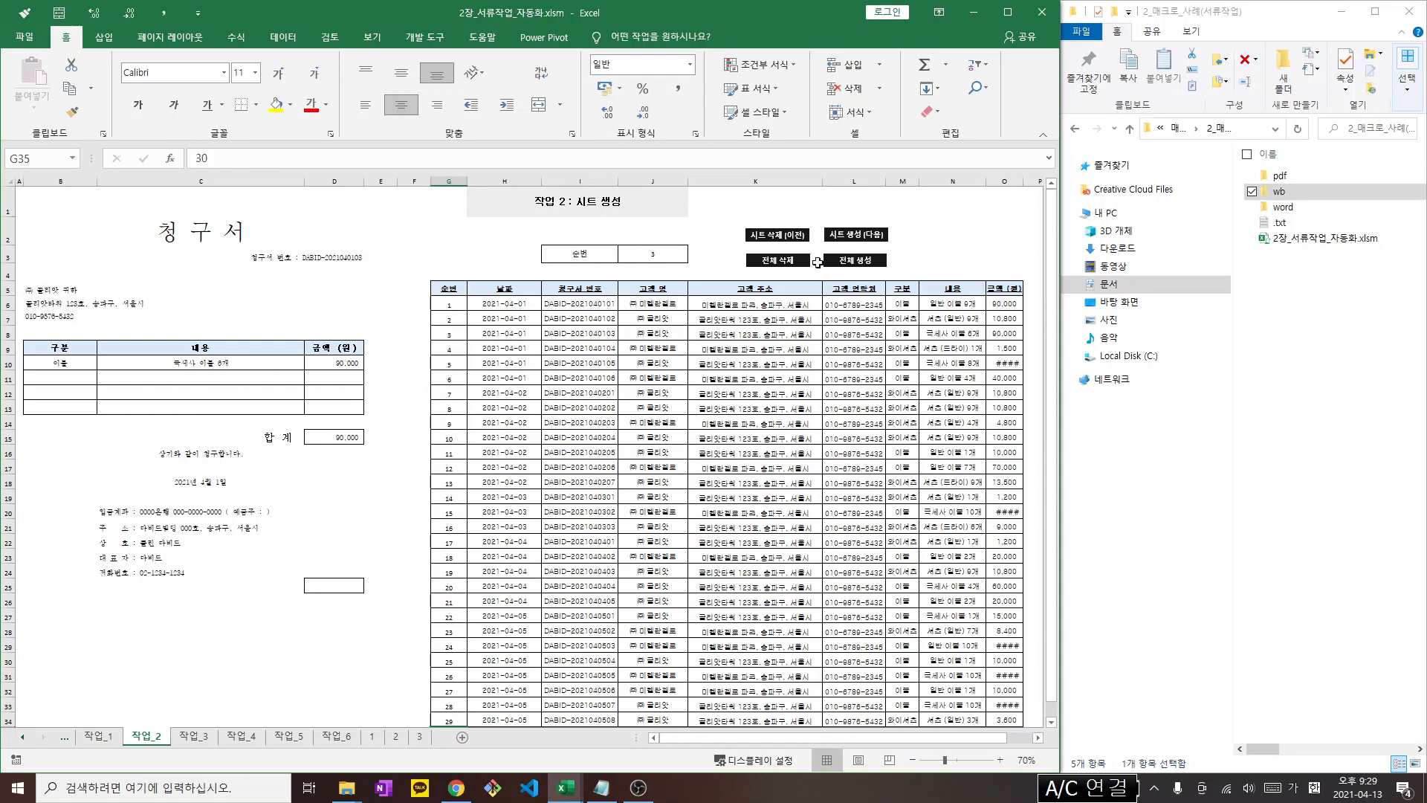
{"action": "left_click", "coordinate": [791, 240]}
{"action": "left_click", "coordinate": [791, 239]}
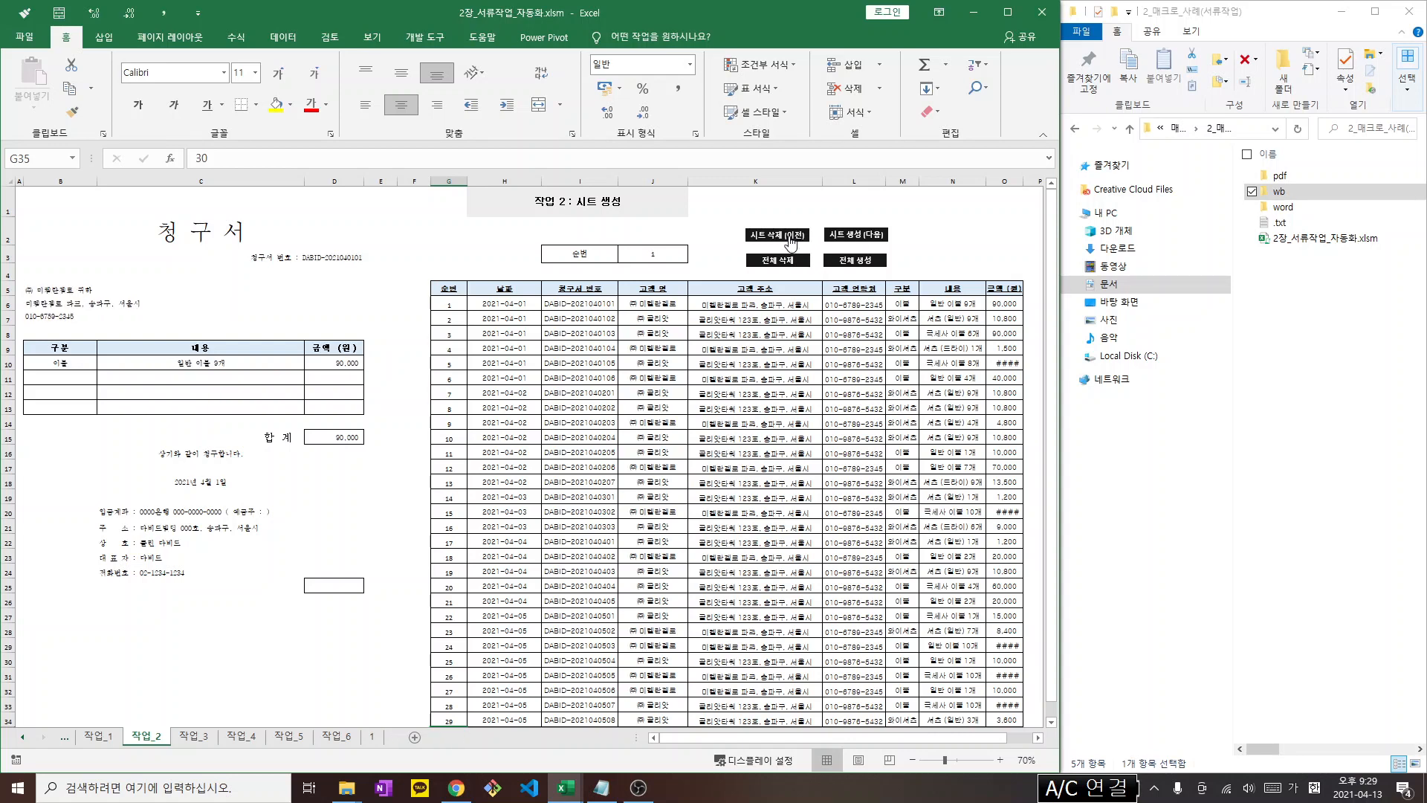
{"action": "left_click", "coordinate": [791, 239]}
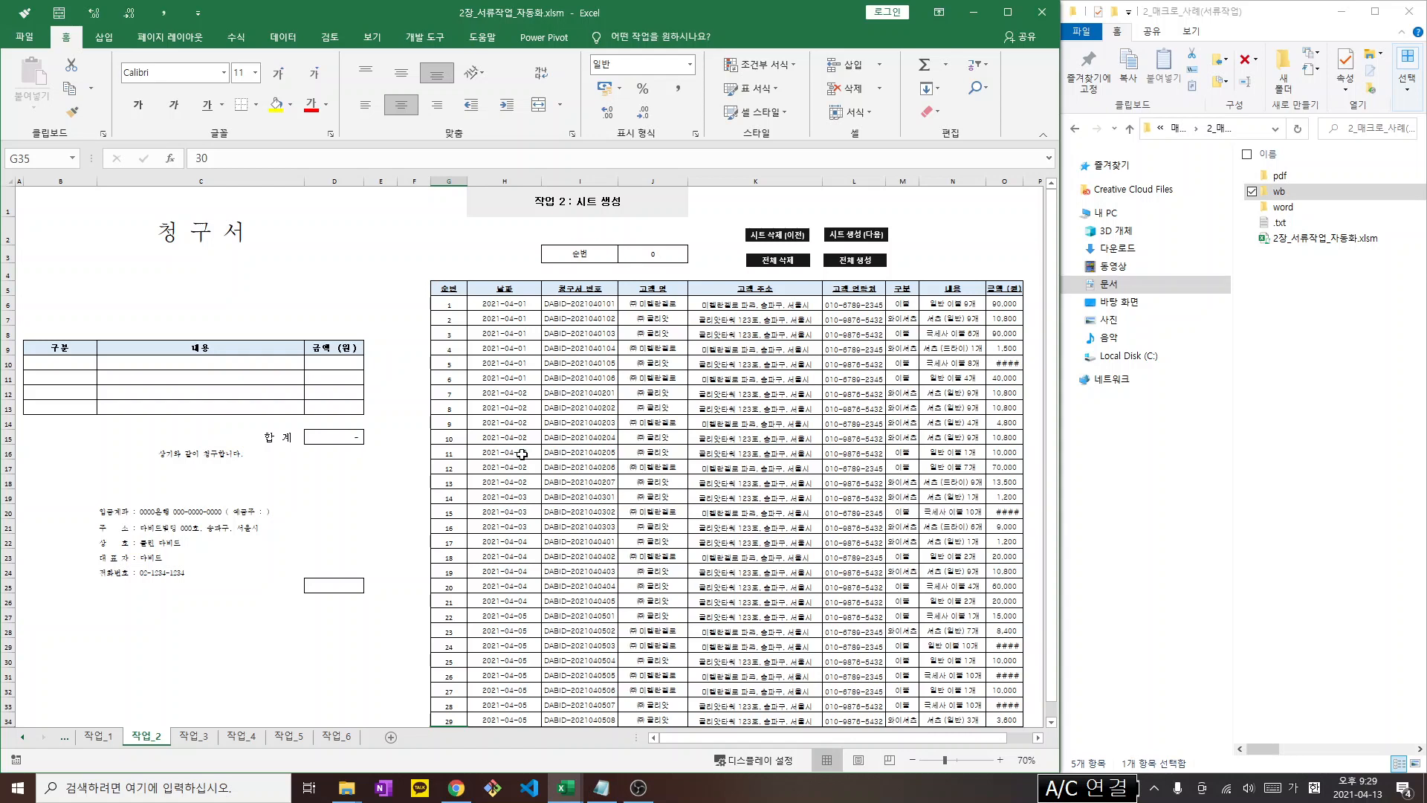
Go to the 작업_3 sheet and create the Excel invoice file for record 1 with the 파일 생성 macro
{"action": "left_click", "coordinate": [186, 737]}
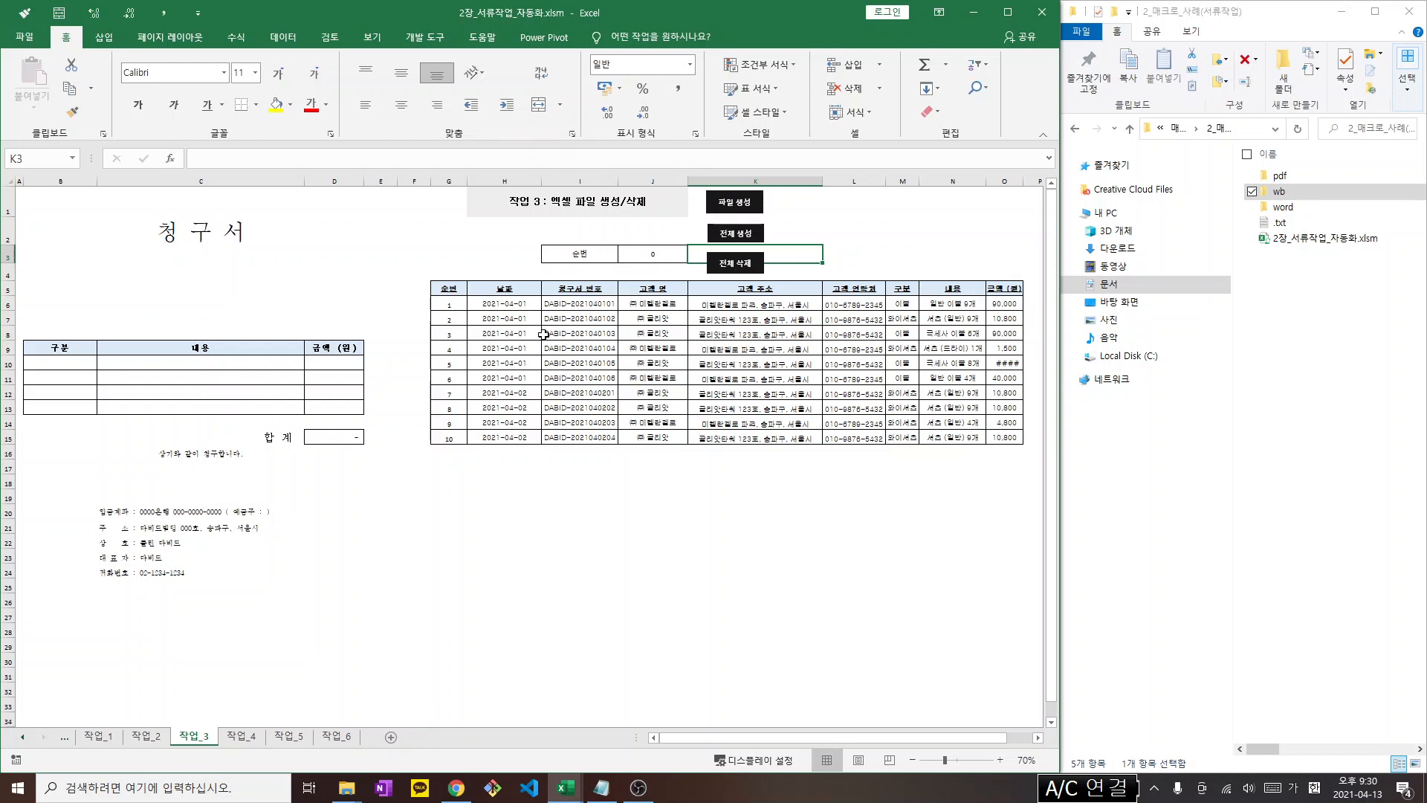
{"action": "left_click", "coordinate": [567, 421]}
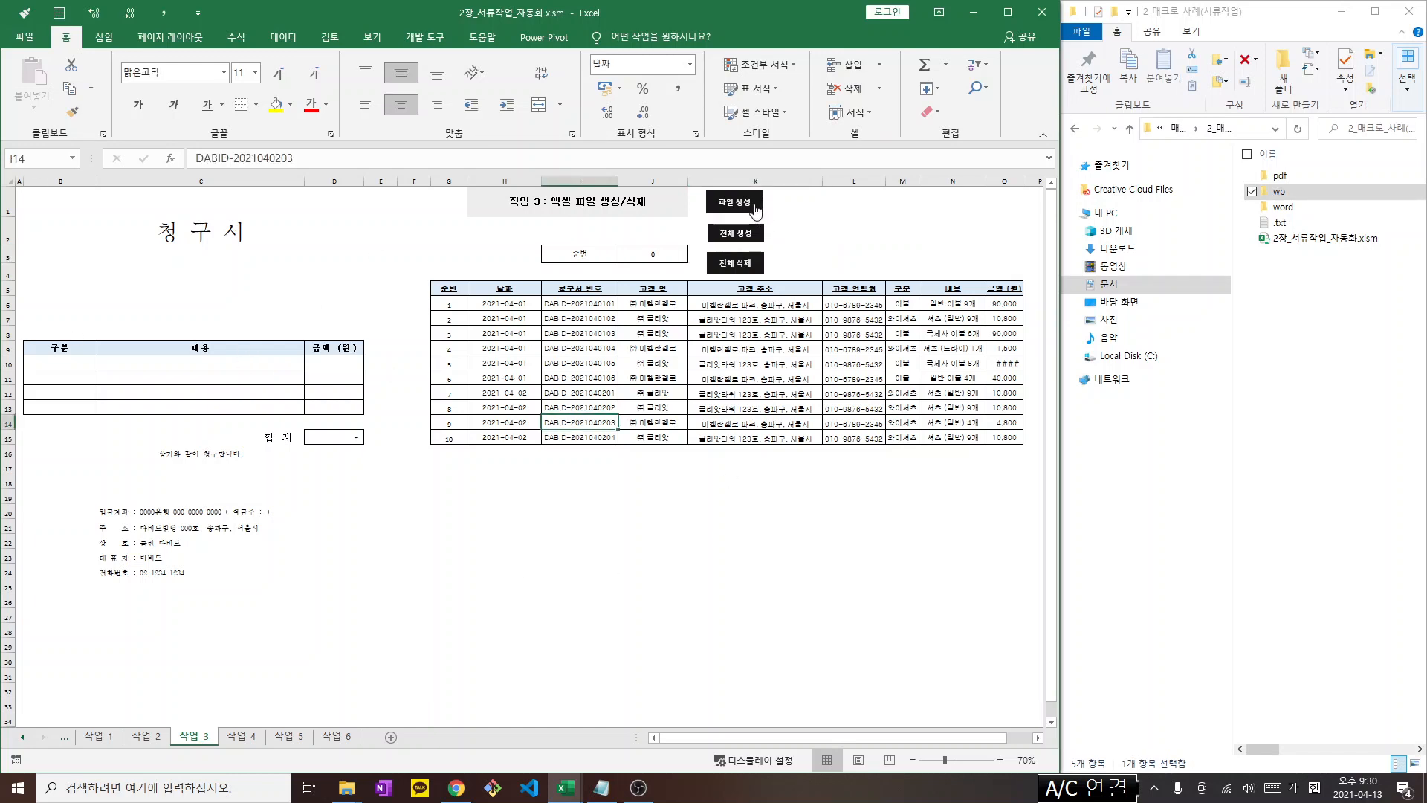
{"action": "left_click", "coordinate": [752, 204]}
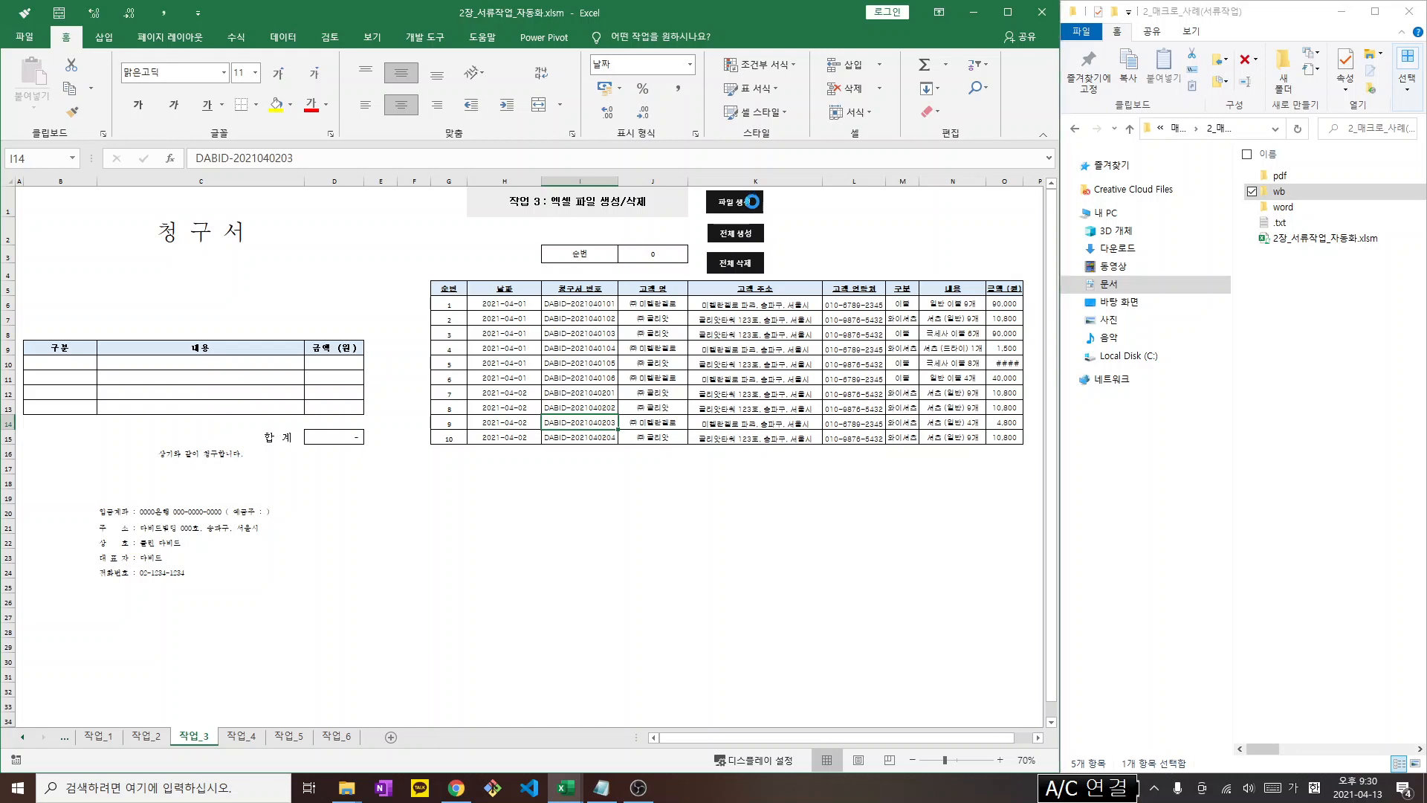
{"action": "left_click", "coordinate": [658, 254]}
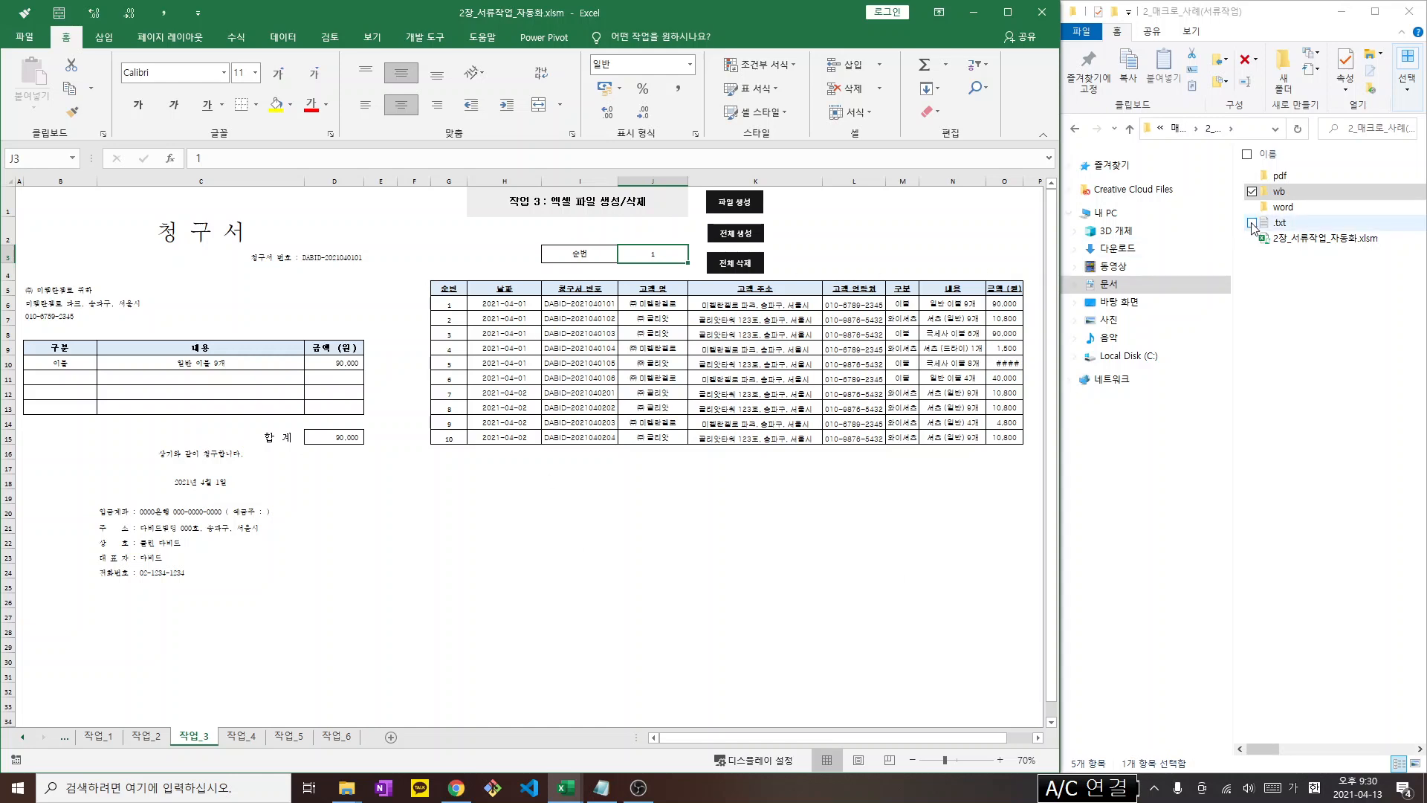
Open 1.xlsx from the wb folder, review the invoice it contains and close the file
{"action": "double_click", "coordinate": [1279, 195]}
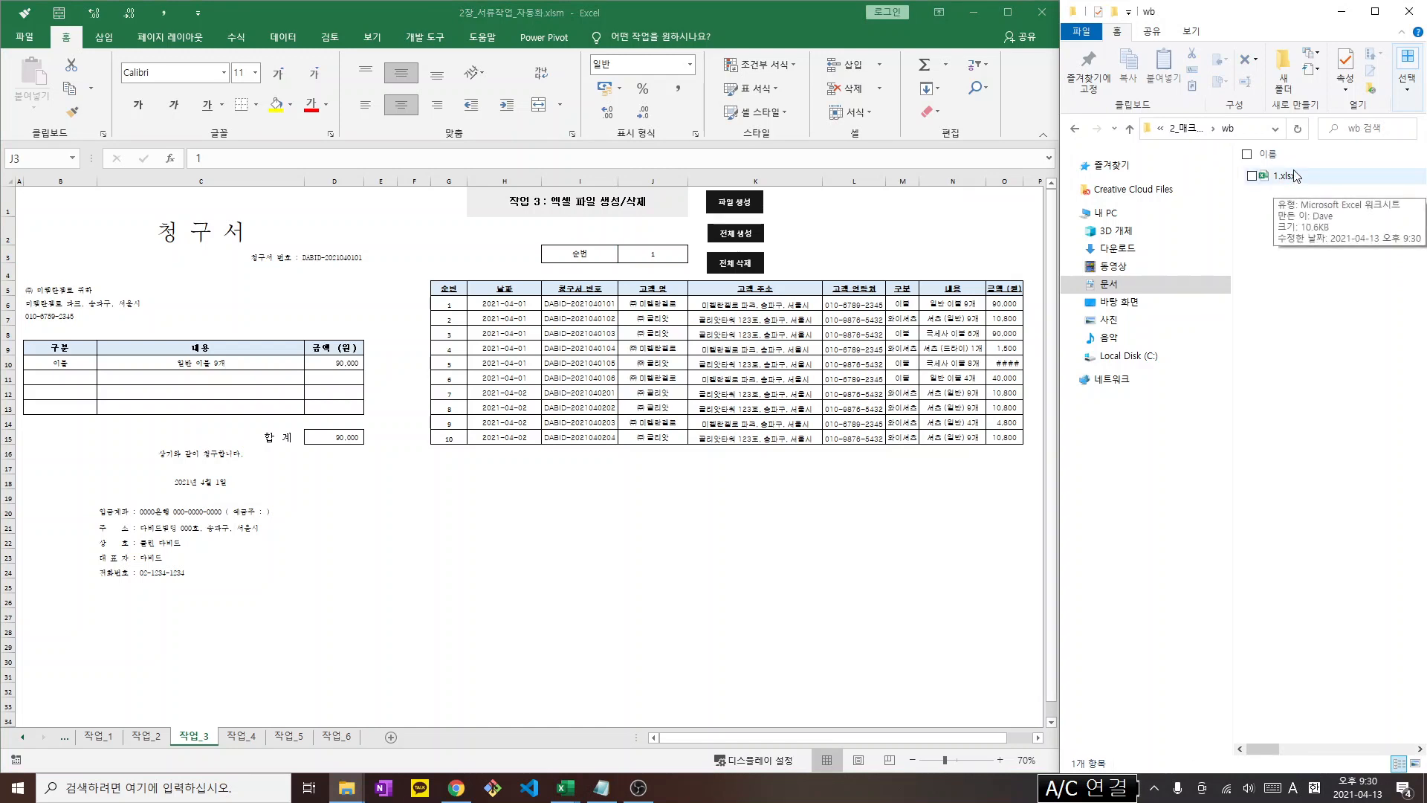
{"action": "left_click", "coordinate": [1295, 175]}
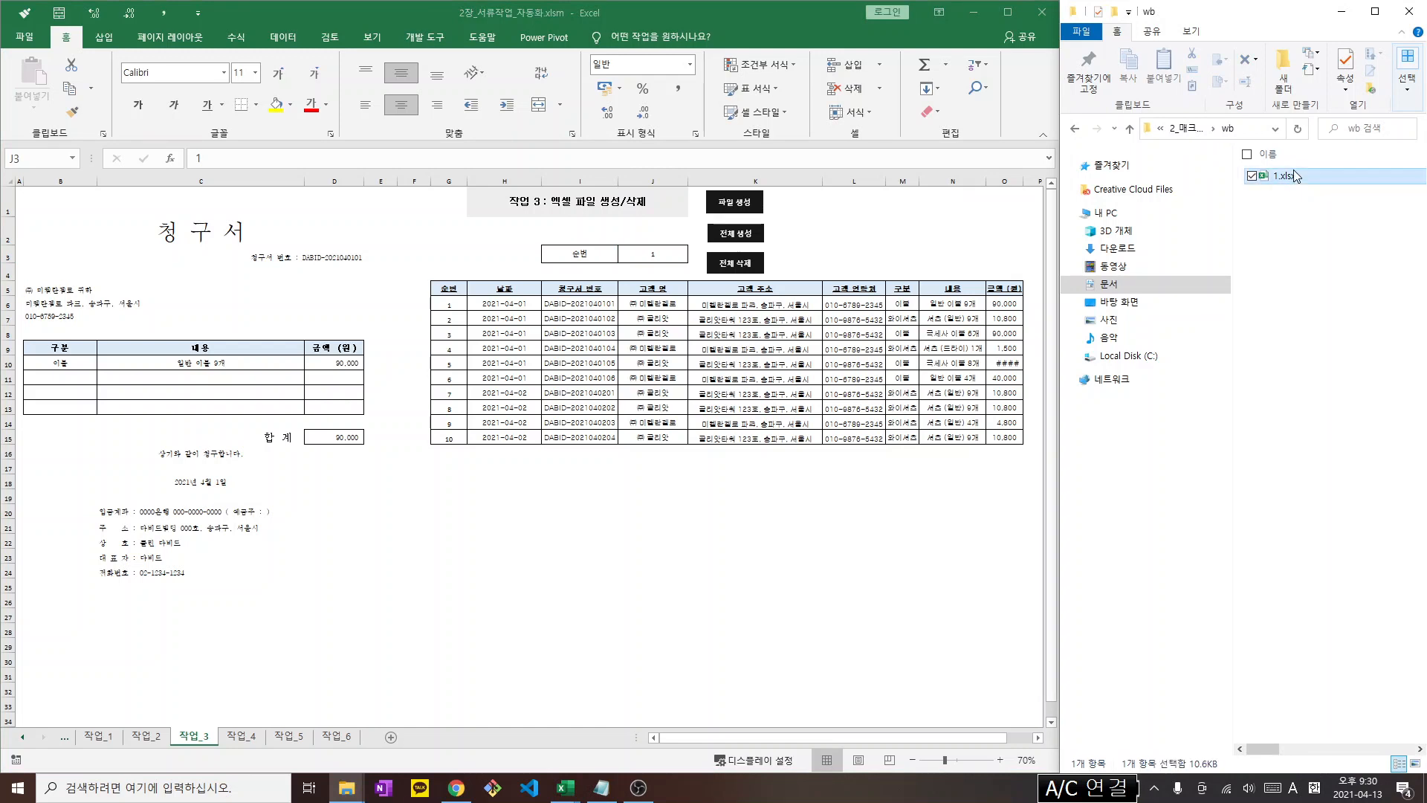
{"action": "left_click", "coordinate": [449, 306]}
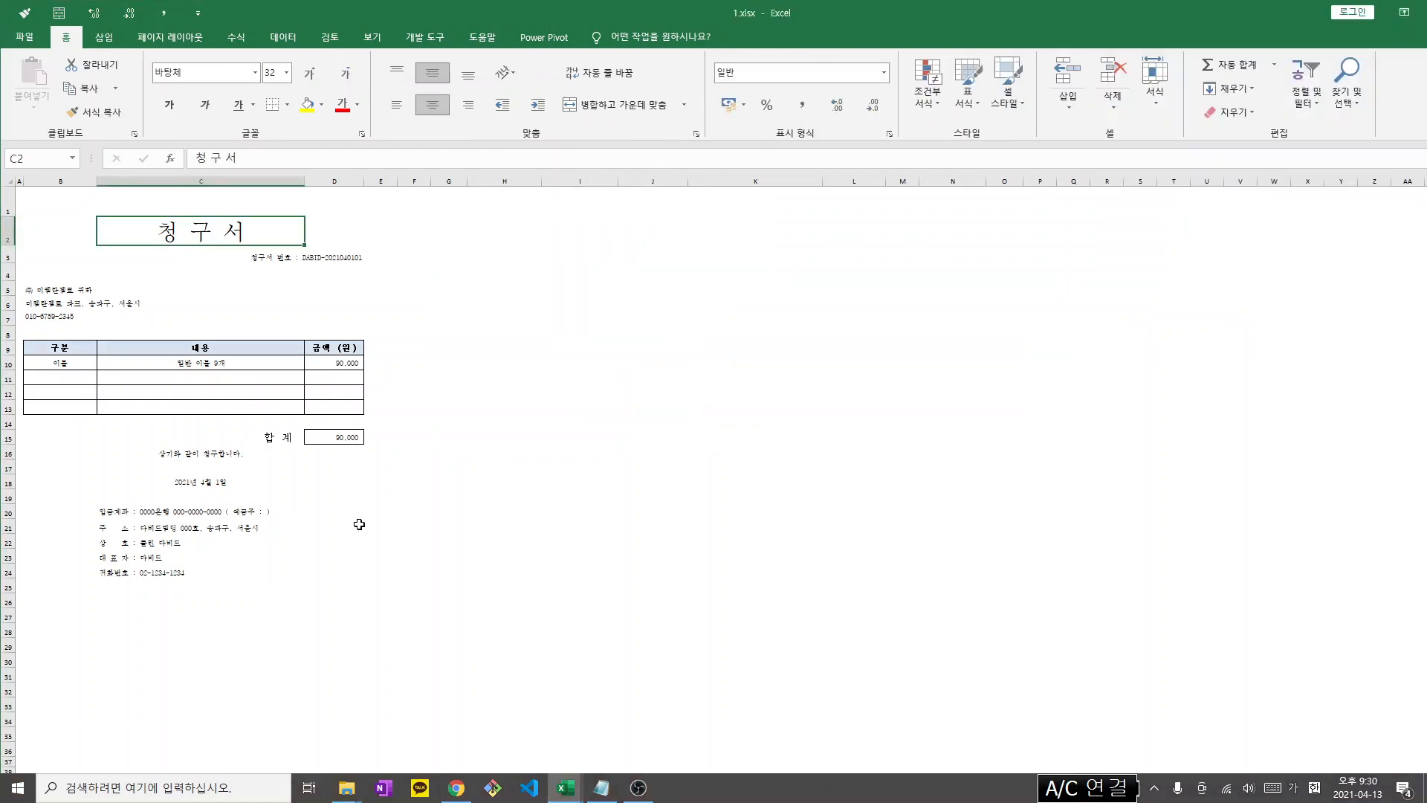
{"action": "left_click_drag", "start_coordinate": [137, 333], "coordinate": [538, 544]}
{"action": "left_click", "coordinate": [651, 525]}
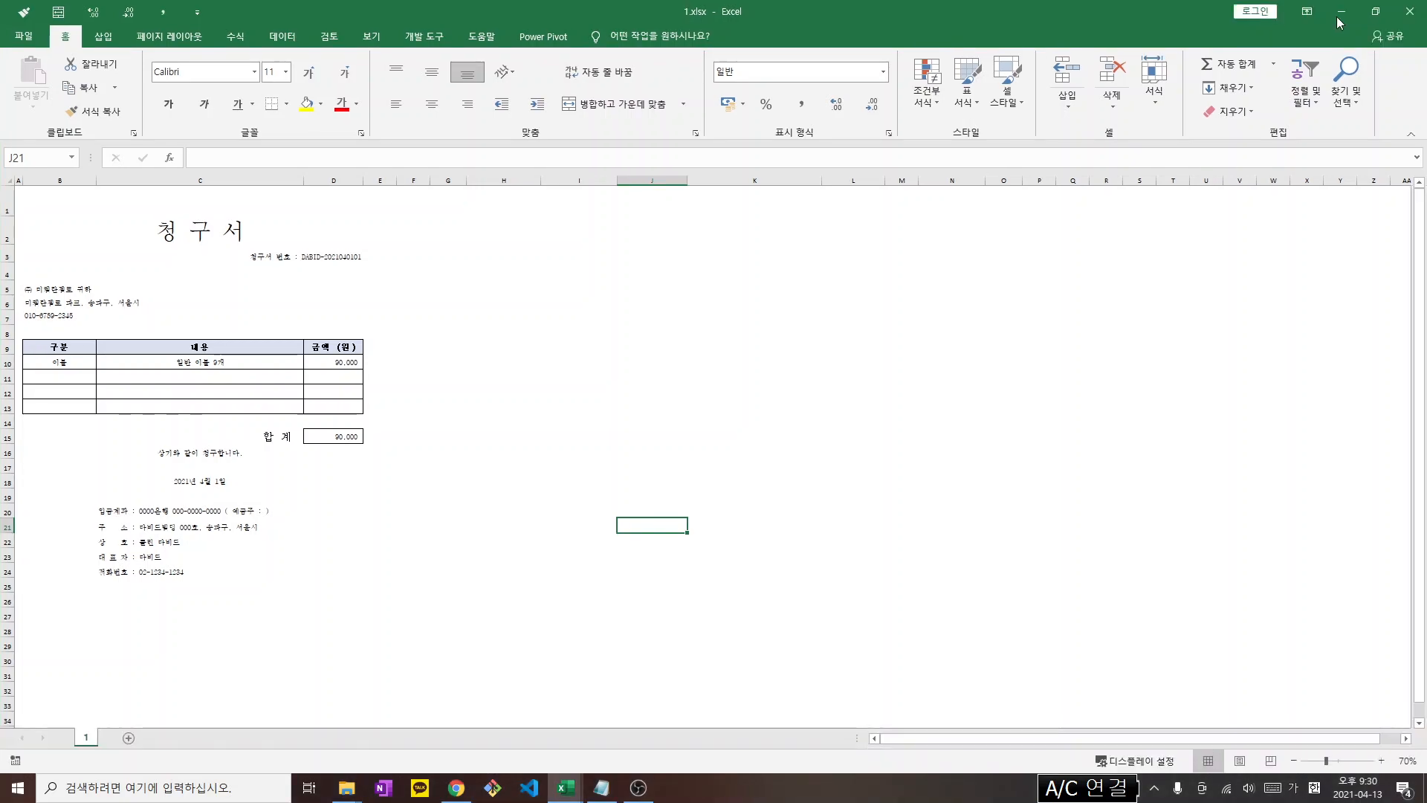
{"action": "left_click", "coordinate": [1410, 11]}
Create the invoice file for record 2 with 파일 생성 and the files for all remaining records with 전체 생성
{"action": "left_click", "coordinate": [741, 216]}
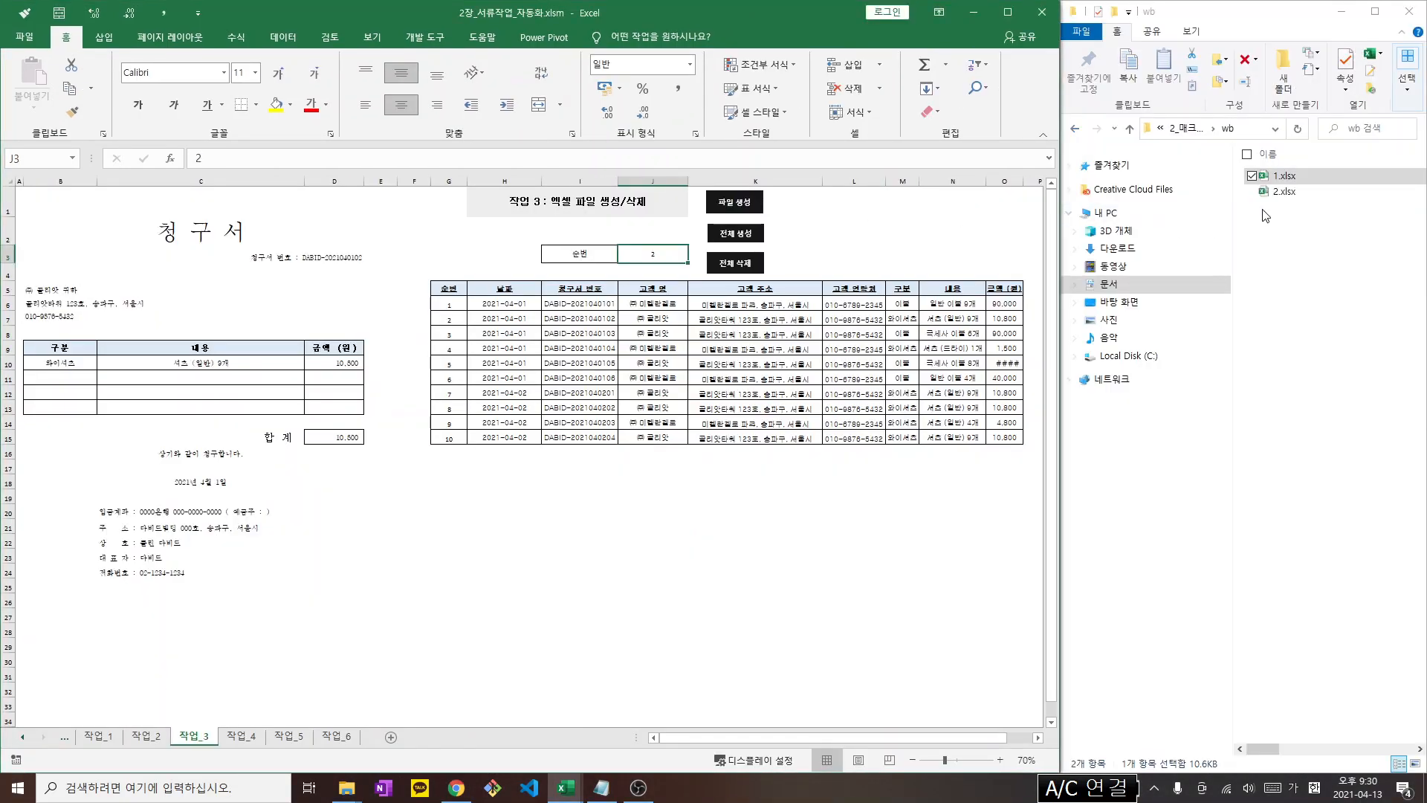
{"action": "left_click", "coordinate": [741, 234]}
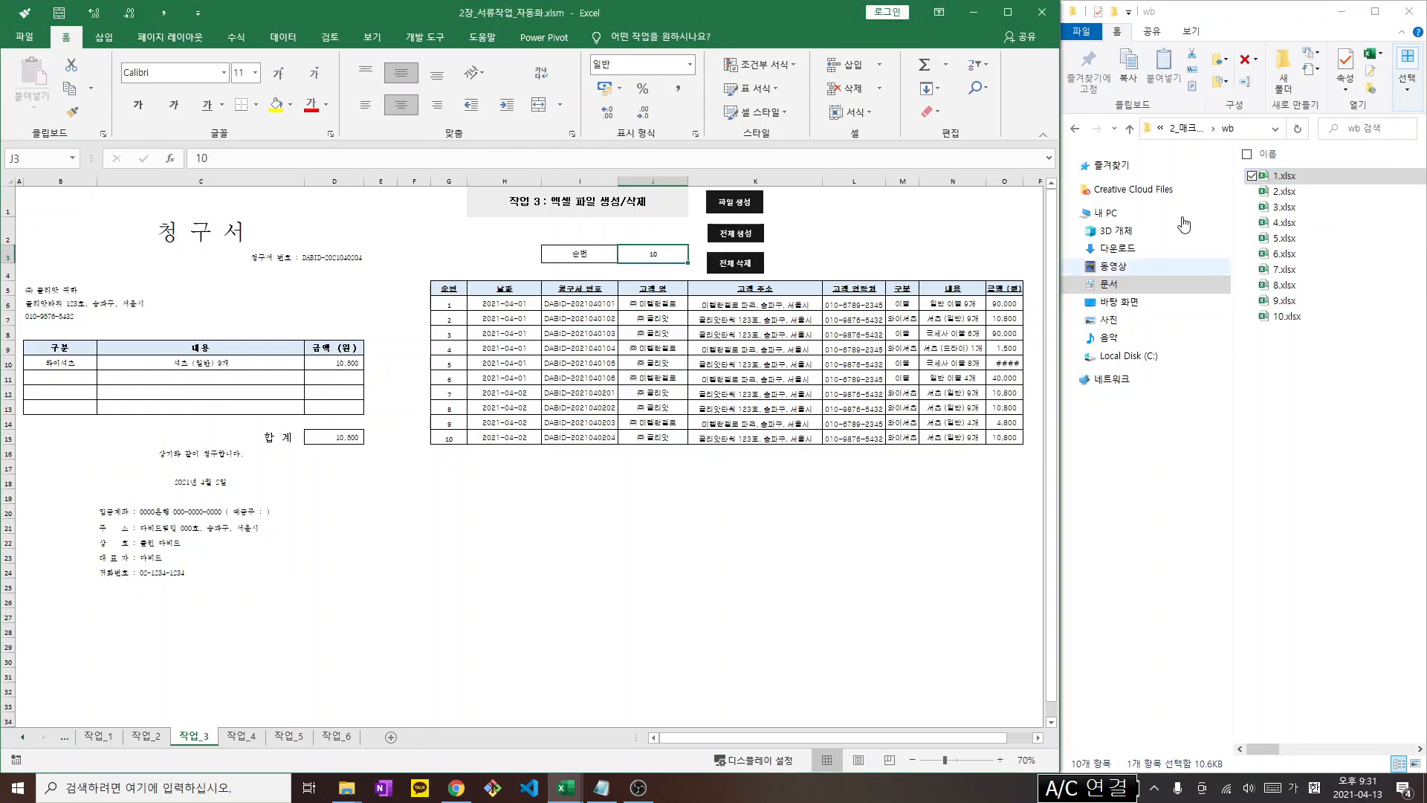
Open 9.xlsx from the wb folder, check its invoice and close the file
{"action": "left_click", "coordinate": [1316, 295]}
{"action": "left_click", "coordinate": [1320, 302]}
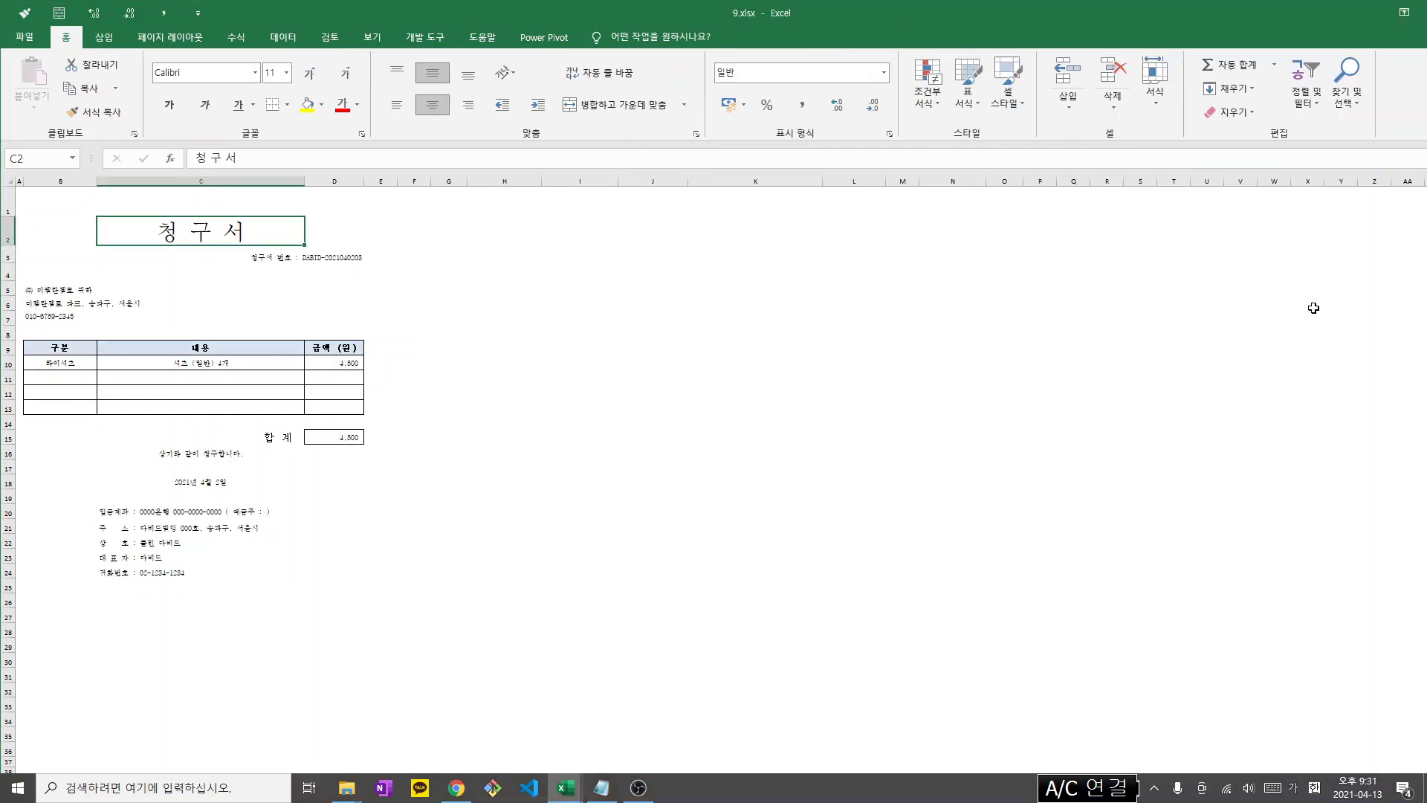
{"action": "left_click_drag", "start_coordinate": [376, 11], "coordinate": [601, 7]}
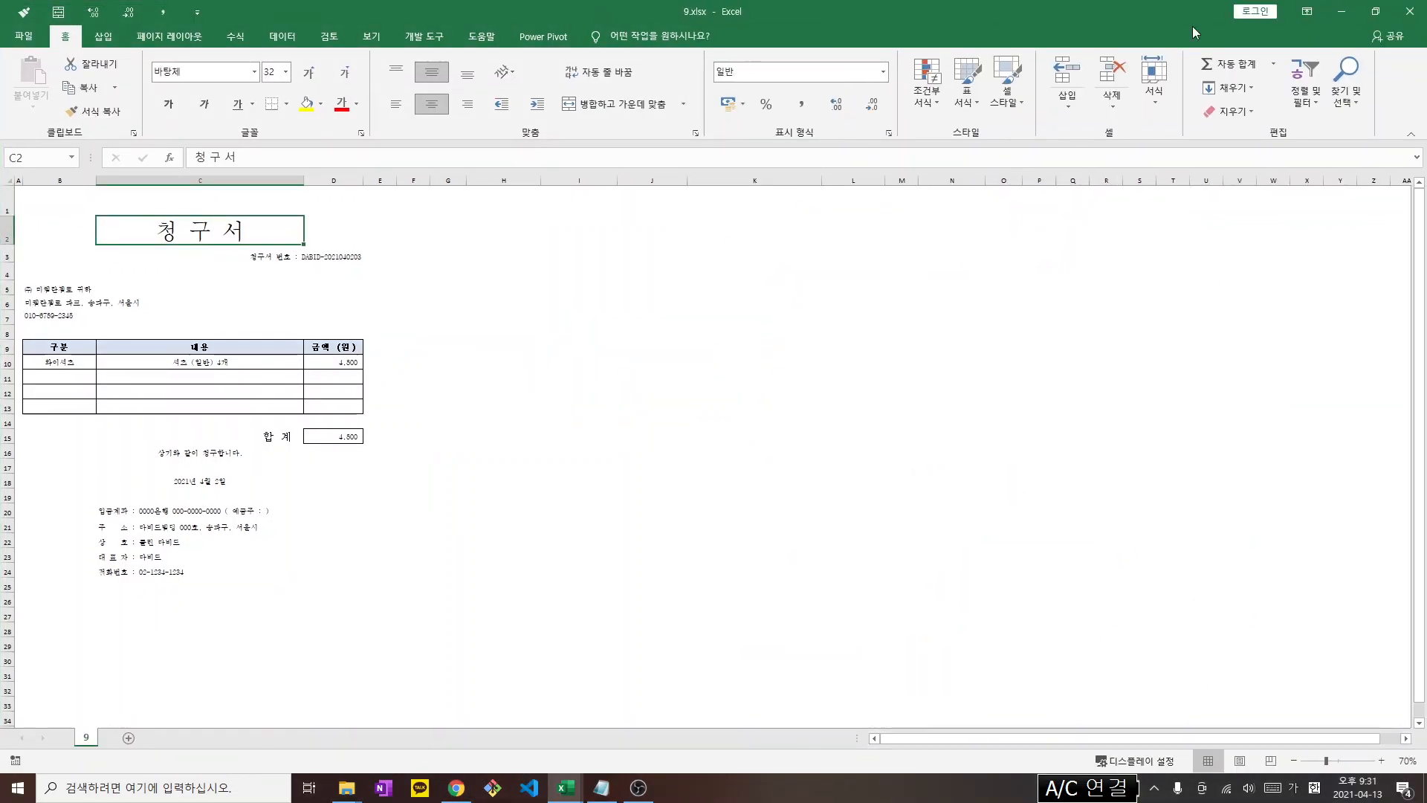
{"action": "left_click", "coordinate": [1409, 12]}
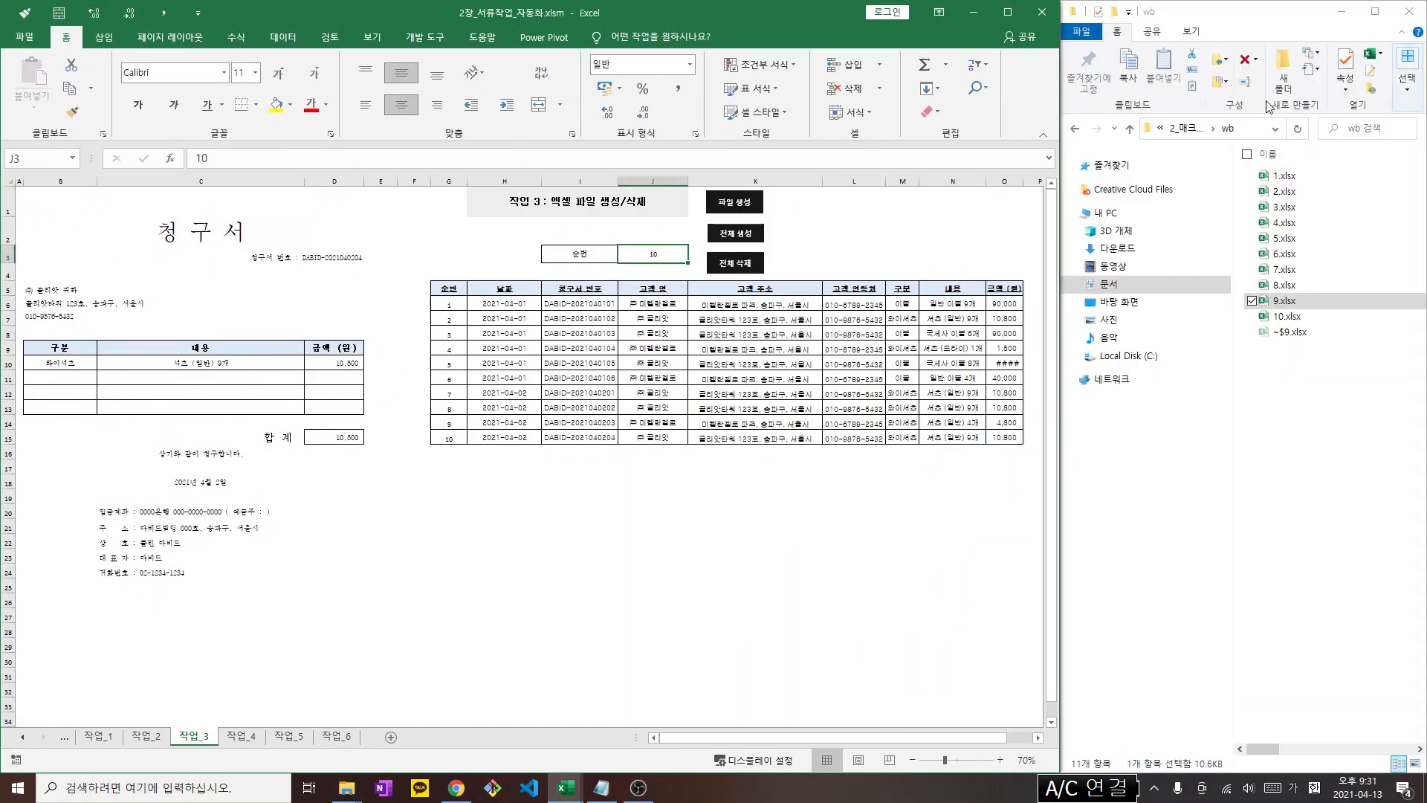
Run 작업_3's 전체 삭제 macro and clear the invoice files 1.xlsx to 10.xlsx from the wb folder
{"action": "left_click", "coordinate": [730, 266]}
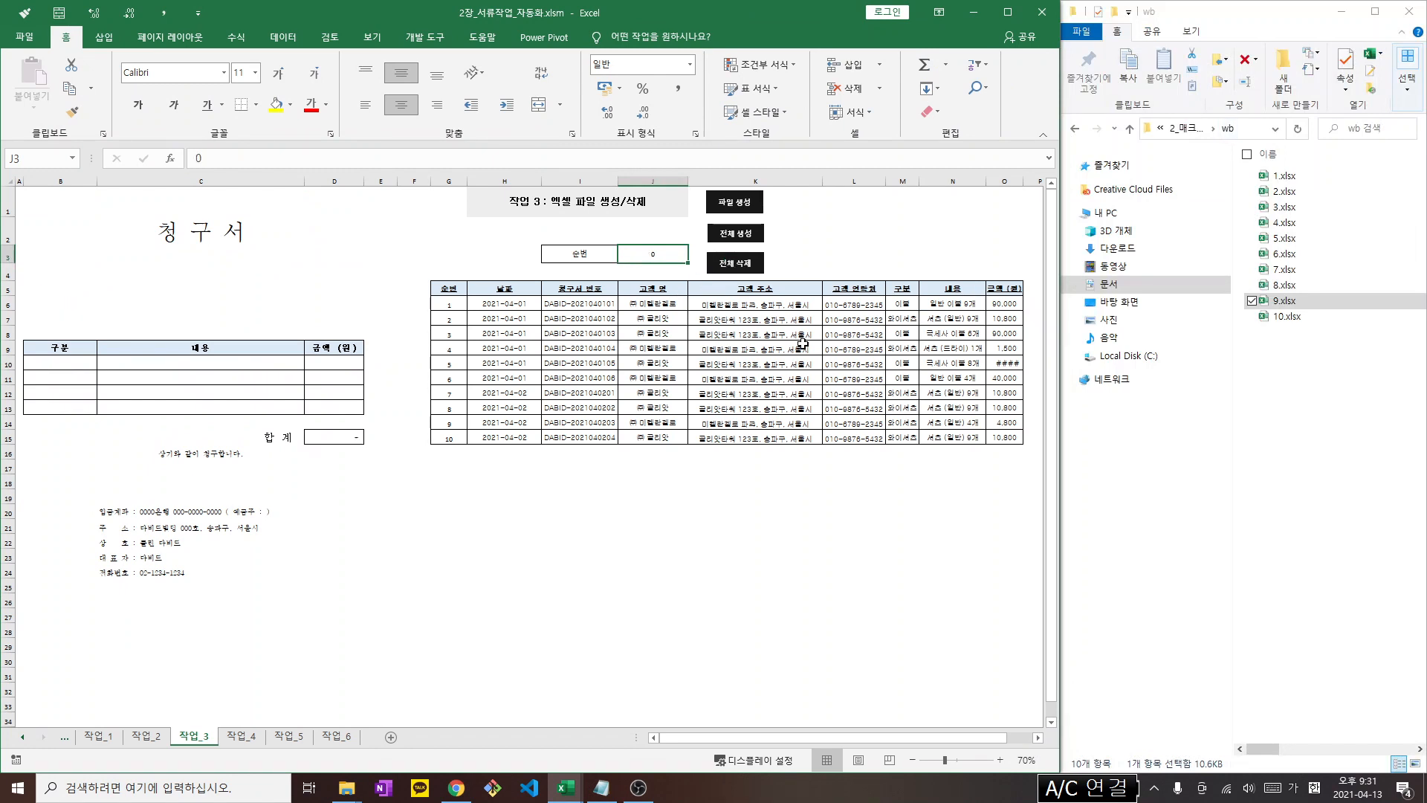
{"action": "left_click_drag", "start_coordinate": [1305, 444], "coordinate": [1304, 203]}
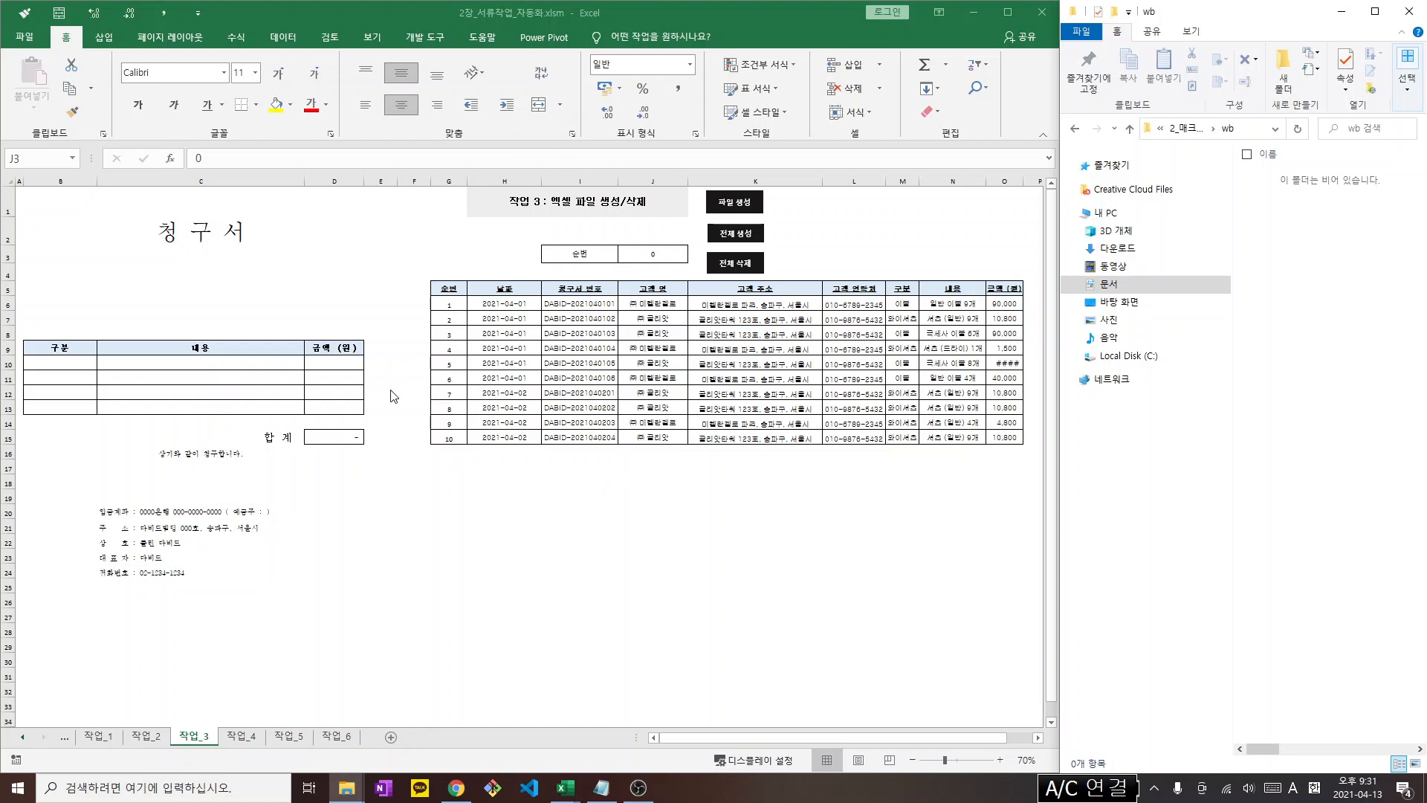
Go to the 작업_4 sheet, look over its empty invoice form and create record 1's Word file with 파일 생성
{"action": "left_click", "coordinate": [235, 738]}
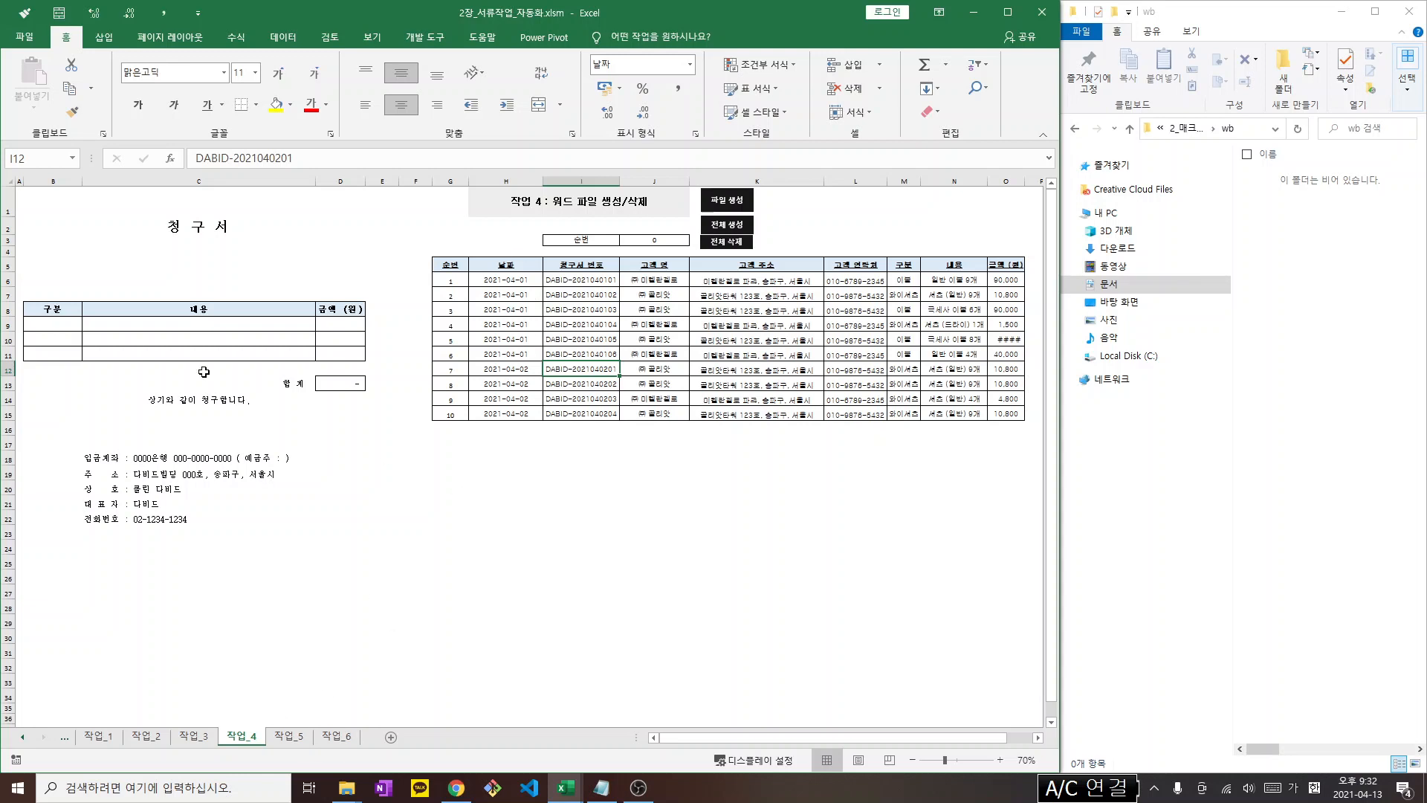
{"action": "left_click_drag", "start_coordinate": [28, 194], "coordinate": [352, 573]}
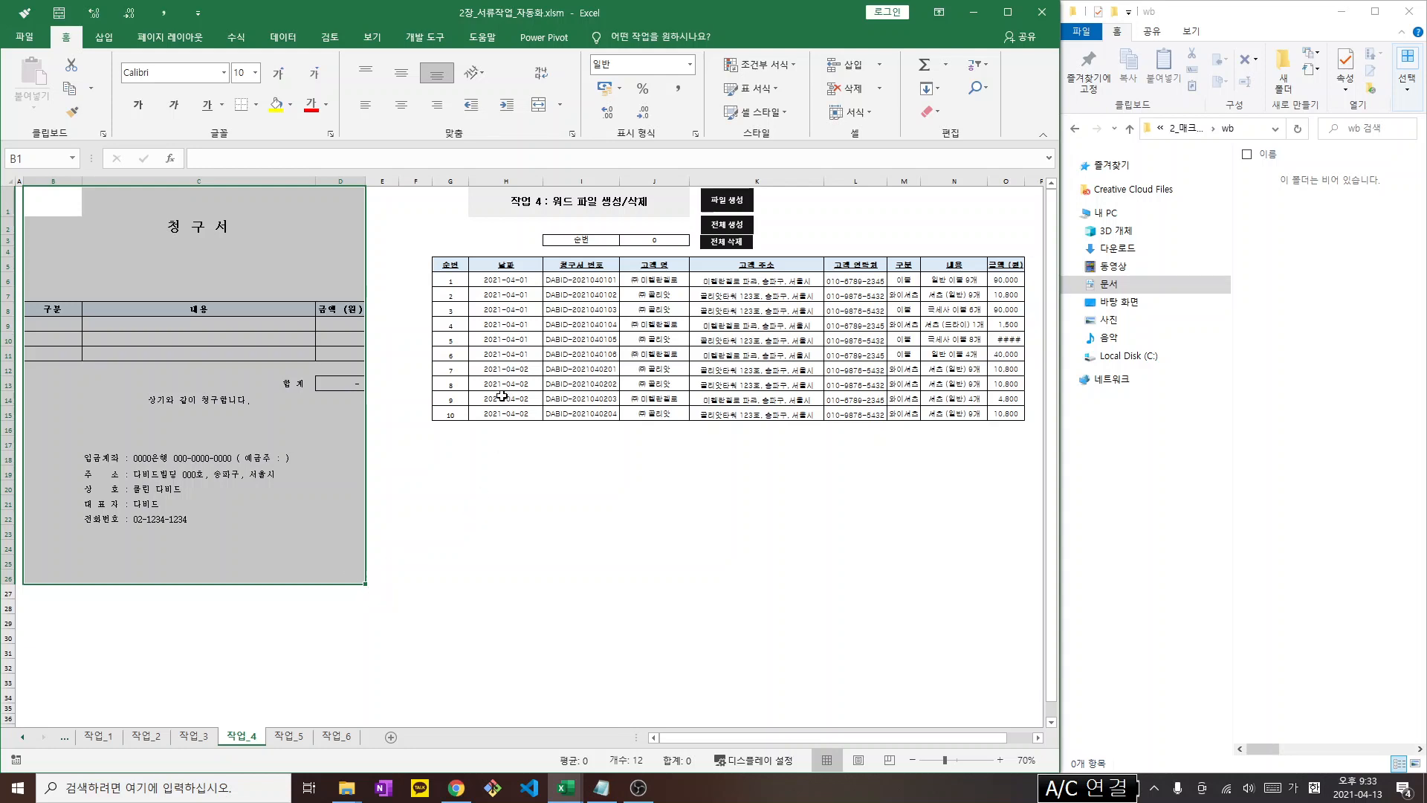
{"action": "left_click", "coordinate": [565, 324]}
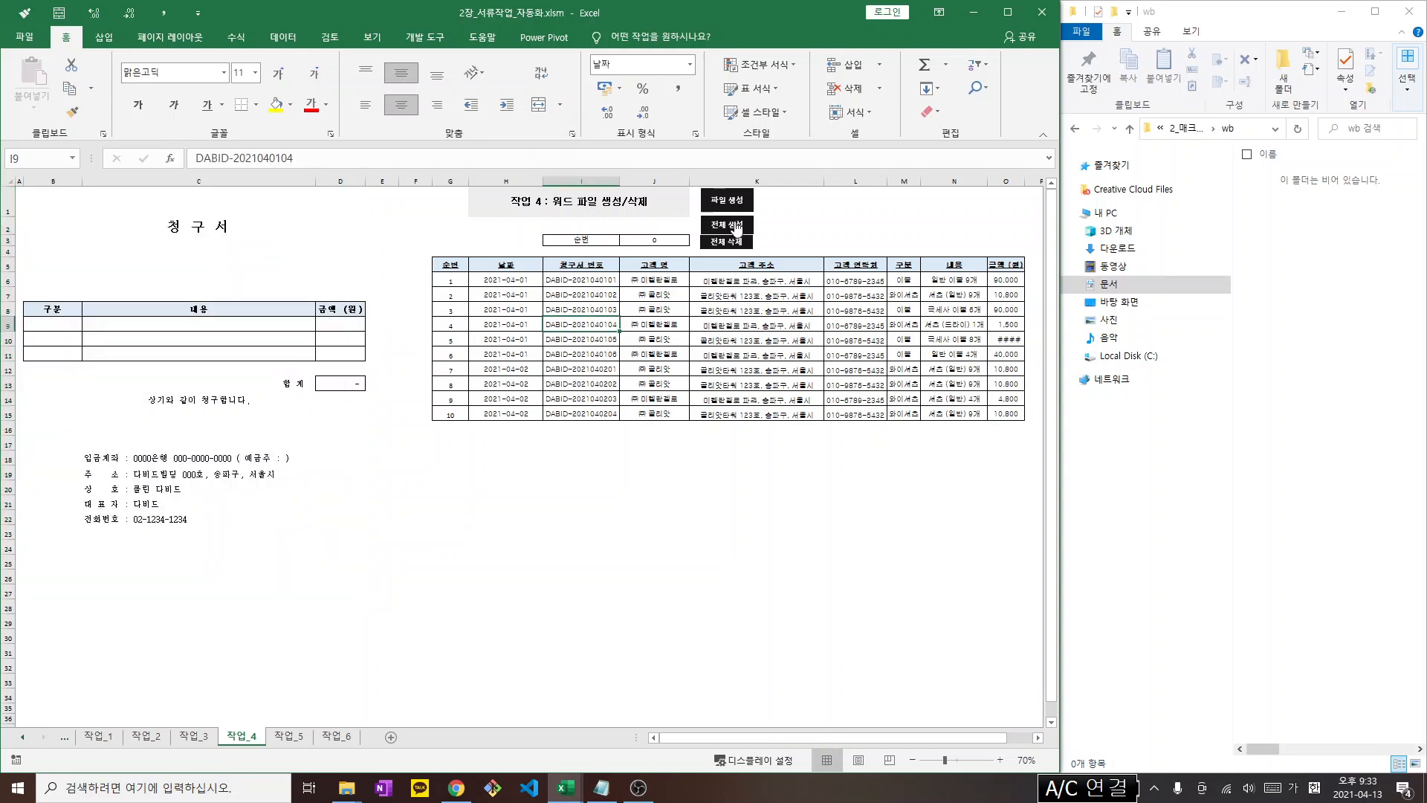
{"action": "left_click", "coordinate": [734, 226]}
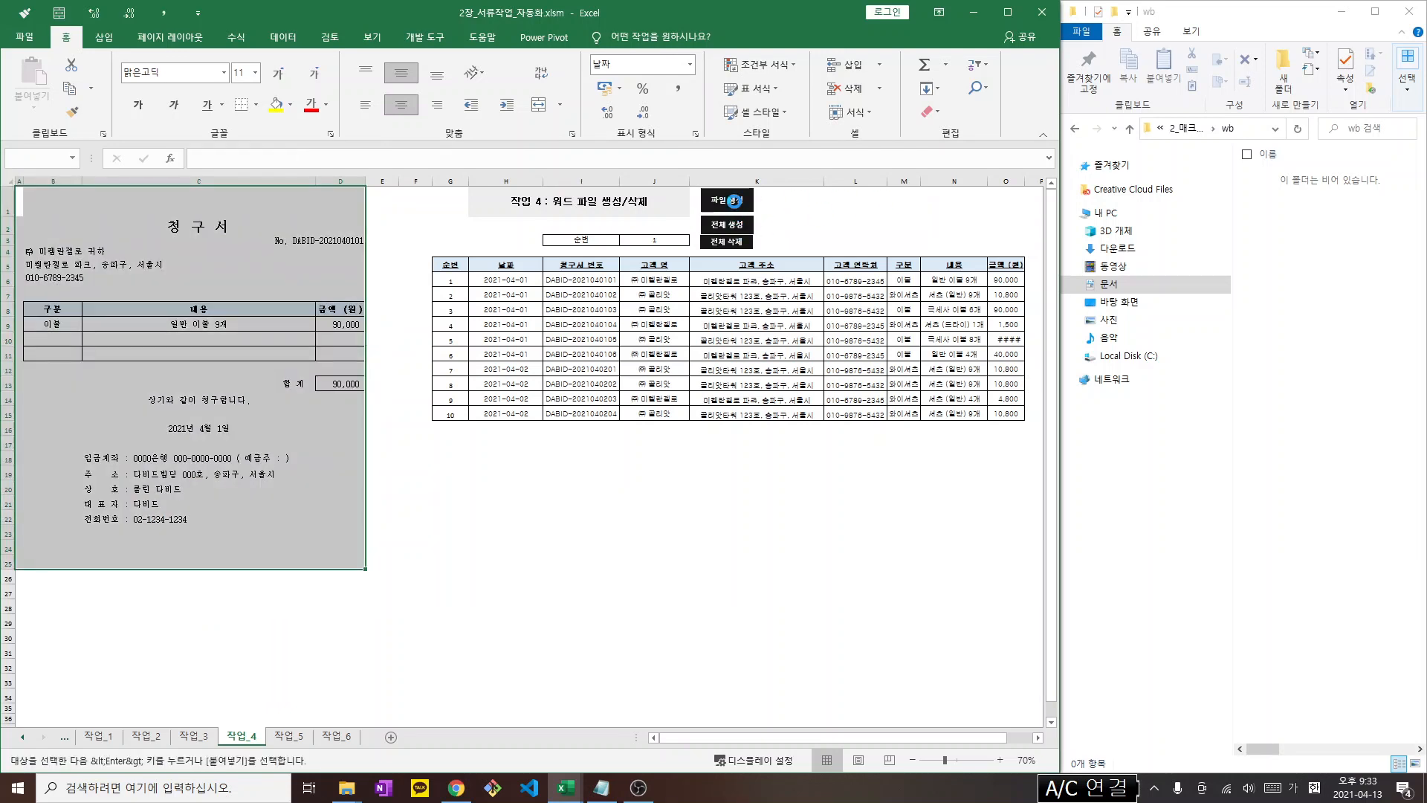
Open the word folder to check for 1.docx and create record 2's Word file with 파일 생성
{"action": "left_click", "coordinate": [1075, 128]}
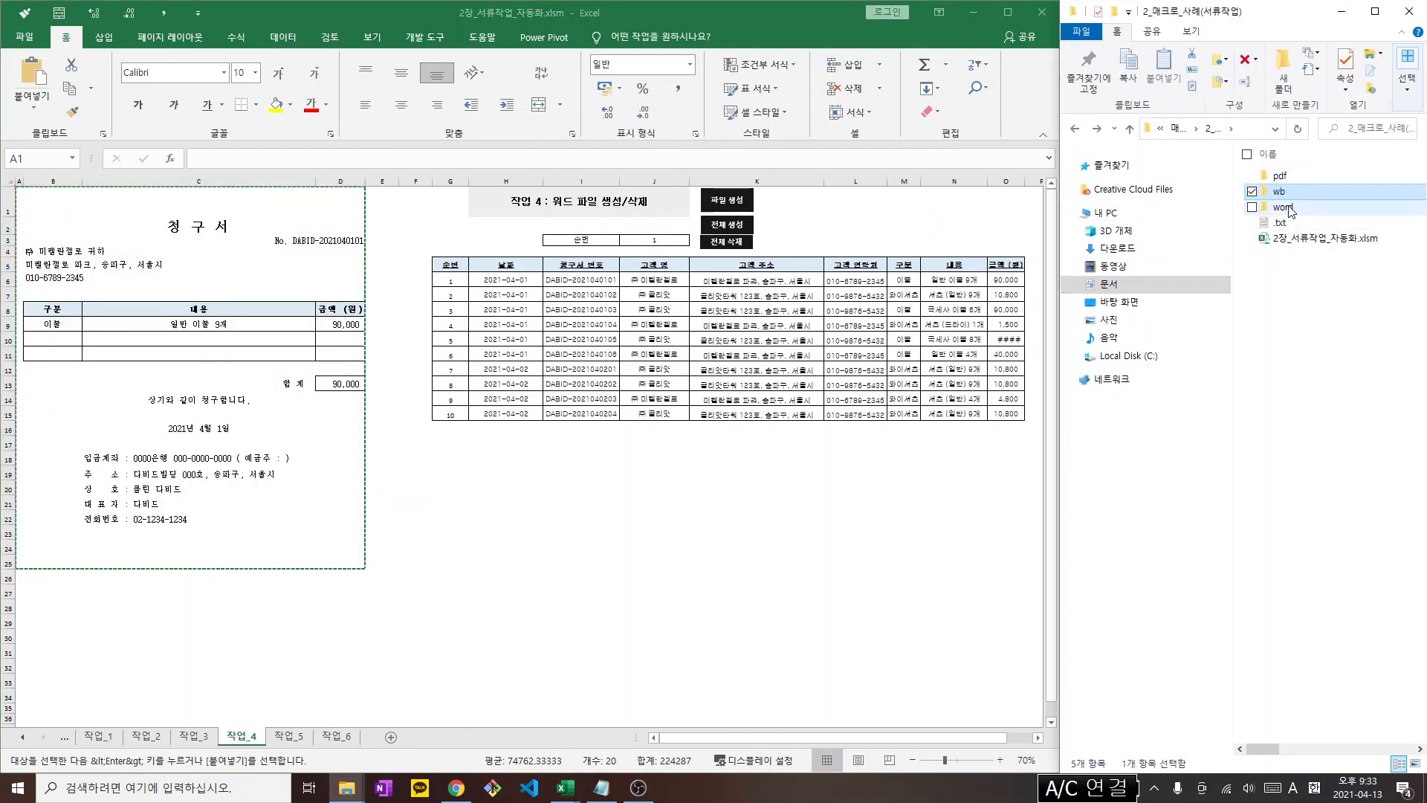
{"action": "double_click", "coordinate": [1283, 207]}
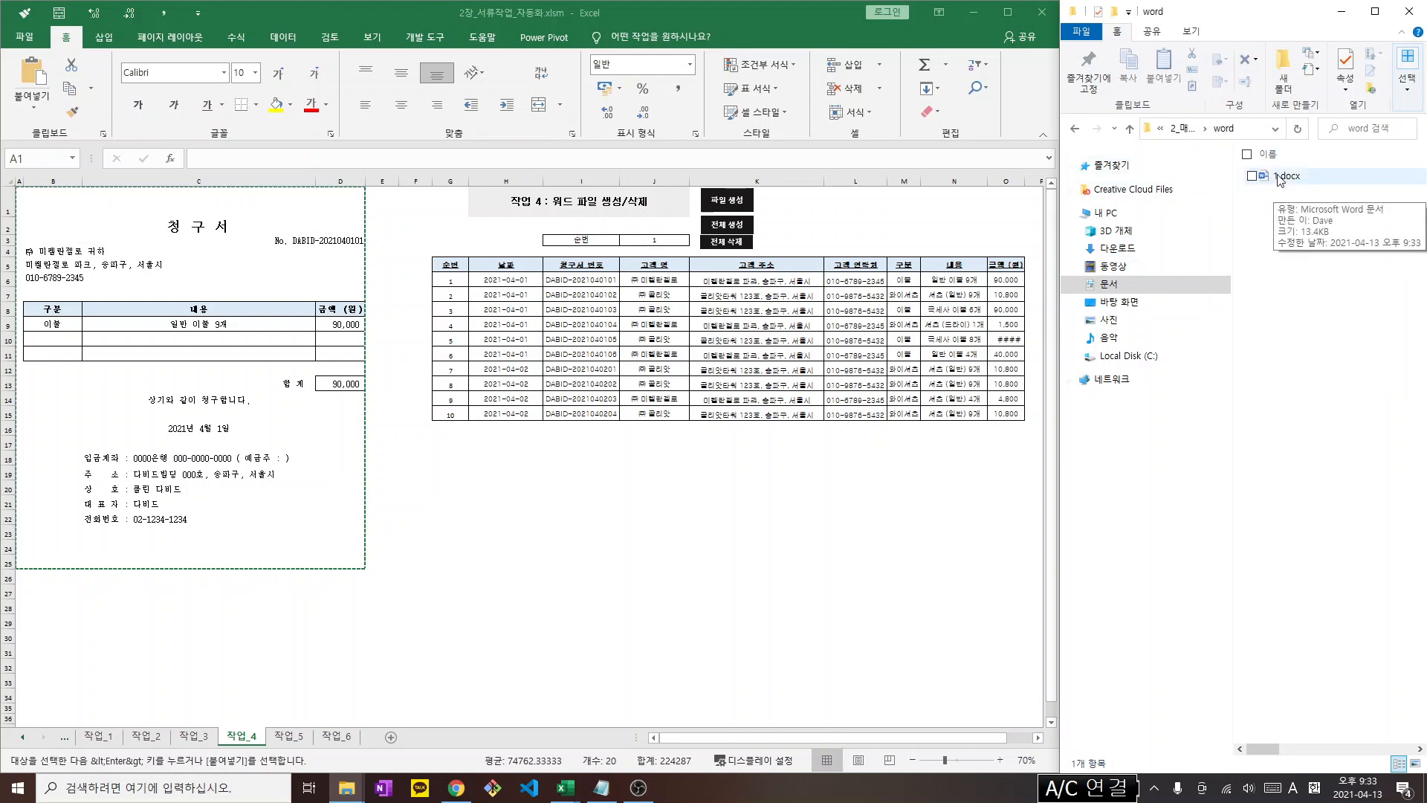
{"action": "left_click", "coordinate": [727, 204]}
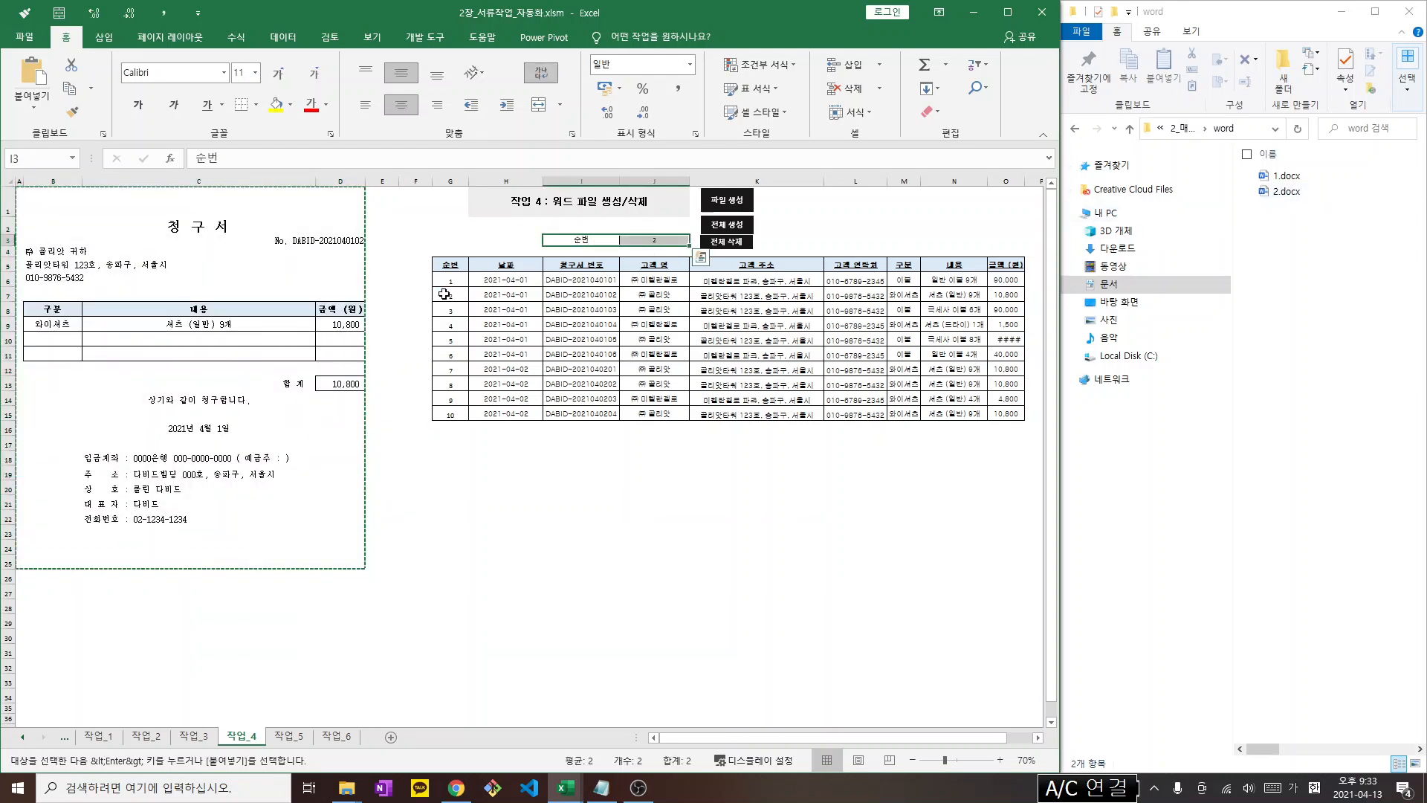
Open 2.docx from the word folder, check its invoice from title to contact details and close the document
{"action": "left_click", "coordinate": [1284, 195]}
{"action": "double_click", "coordinate": [1284, 191]}
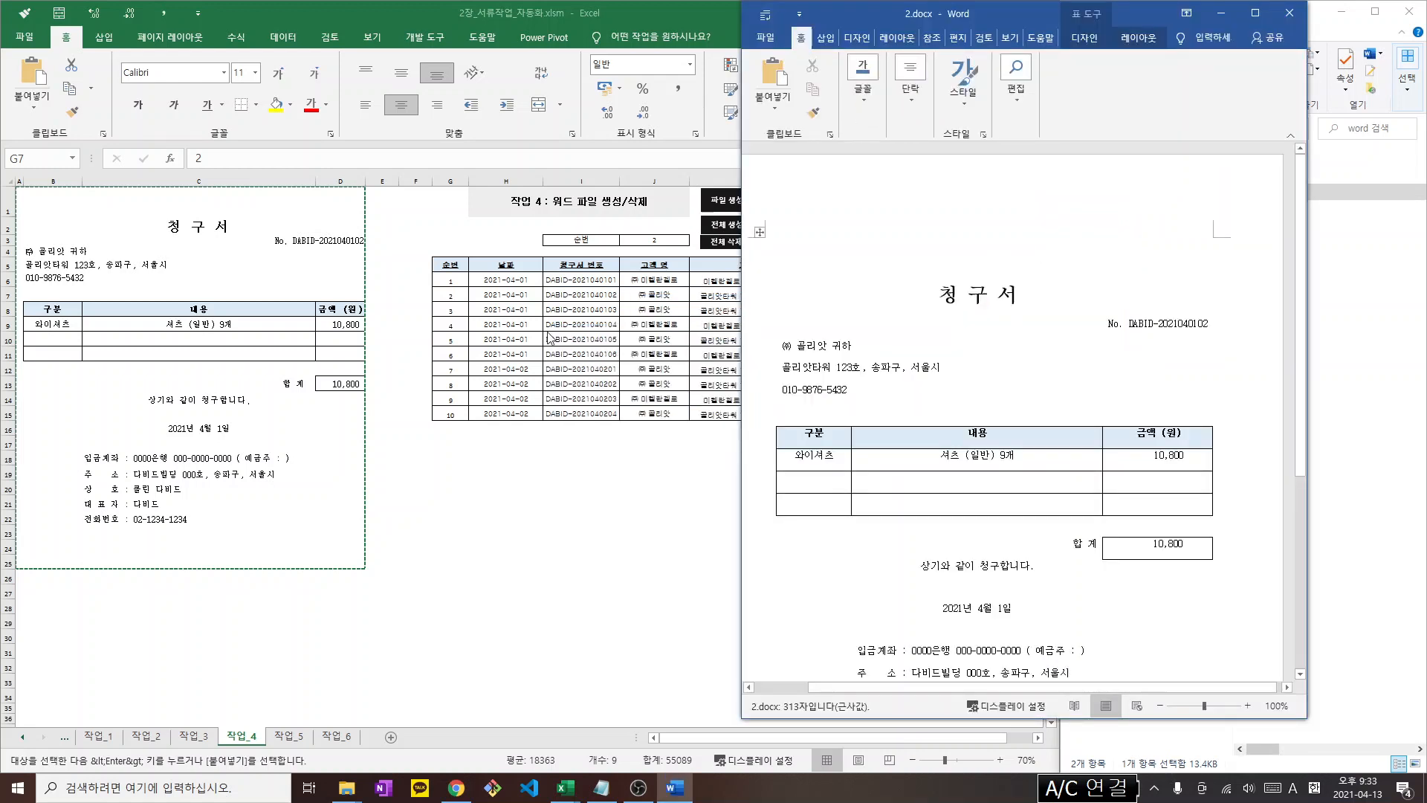
{"action": "scroll", "coordinate": [1063, 587], "scroll_direction": "down", "scroll_amount": 5}
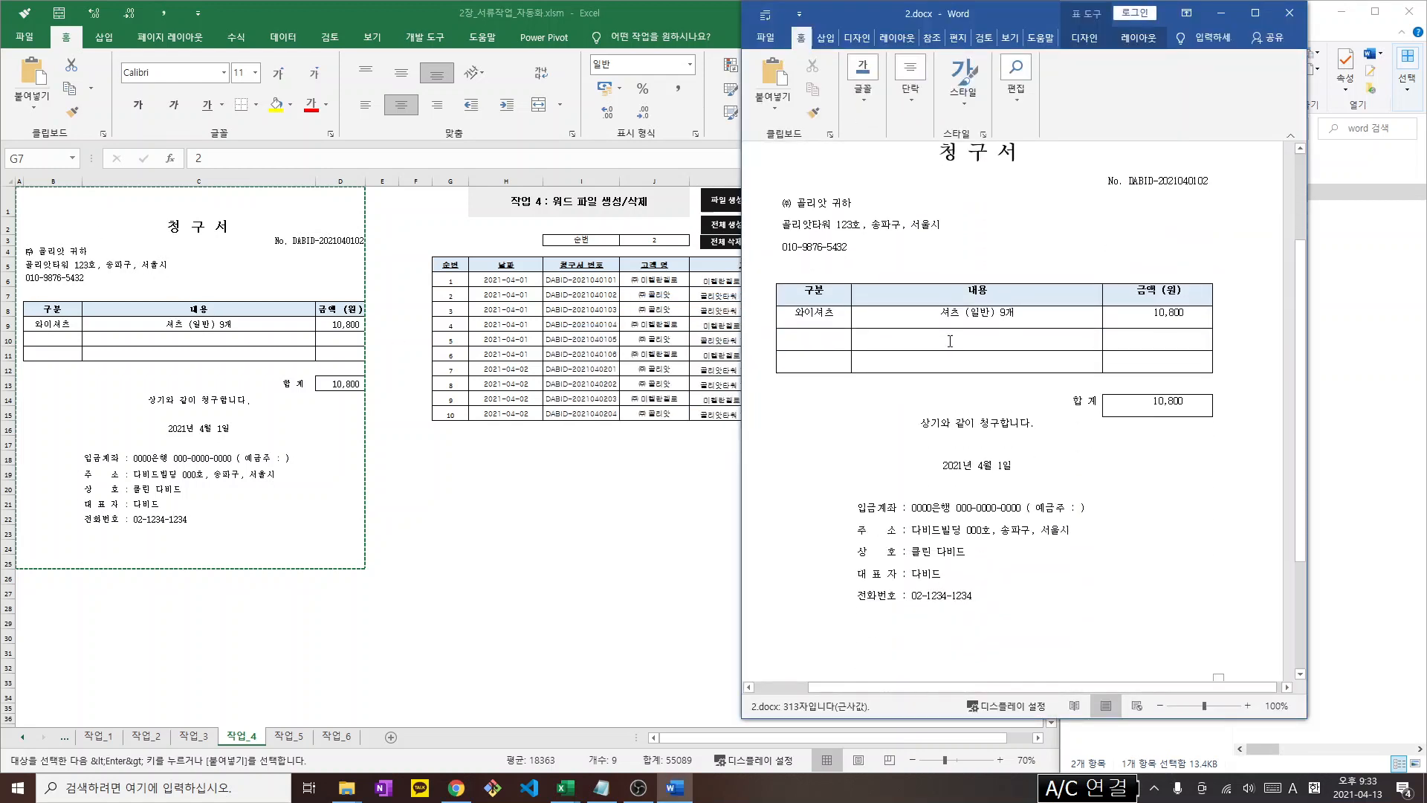
{"action": "scroll", "coordinate": [1062, 586], "scroll_direction": "up", "scroll_amount": 5}
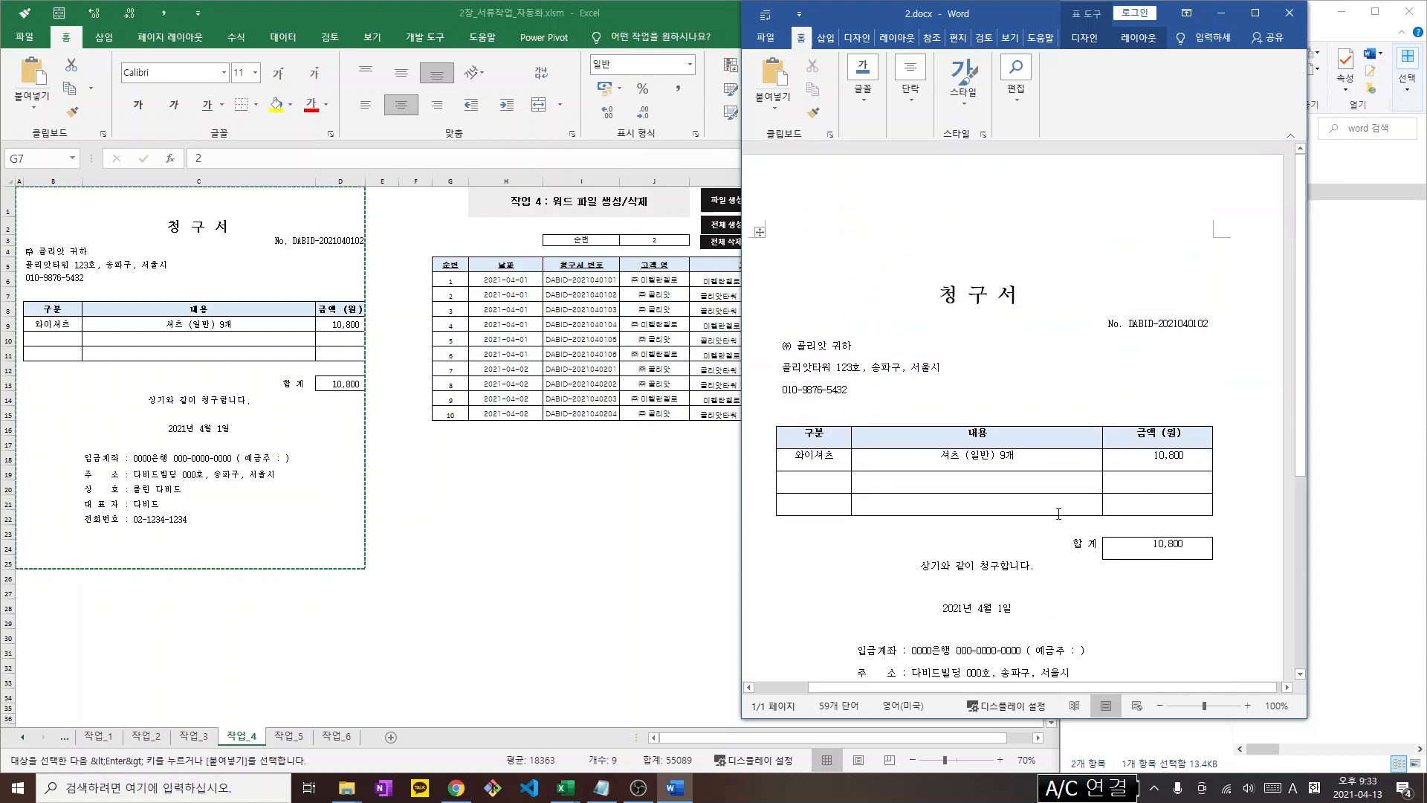
{"action": "scroll", "coordinate": [1059, 477], "scroll_direction": "down", "scroll_amount": 4}
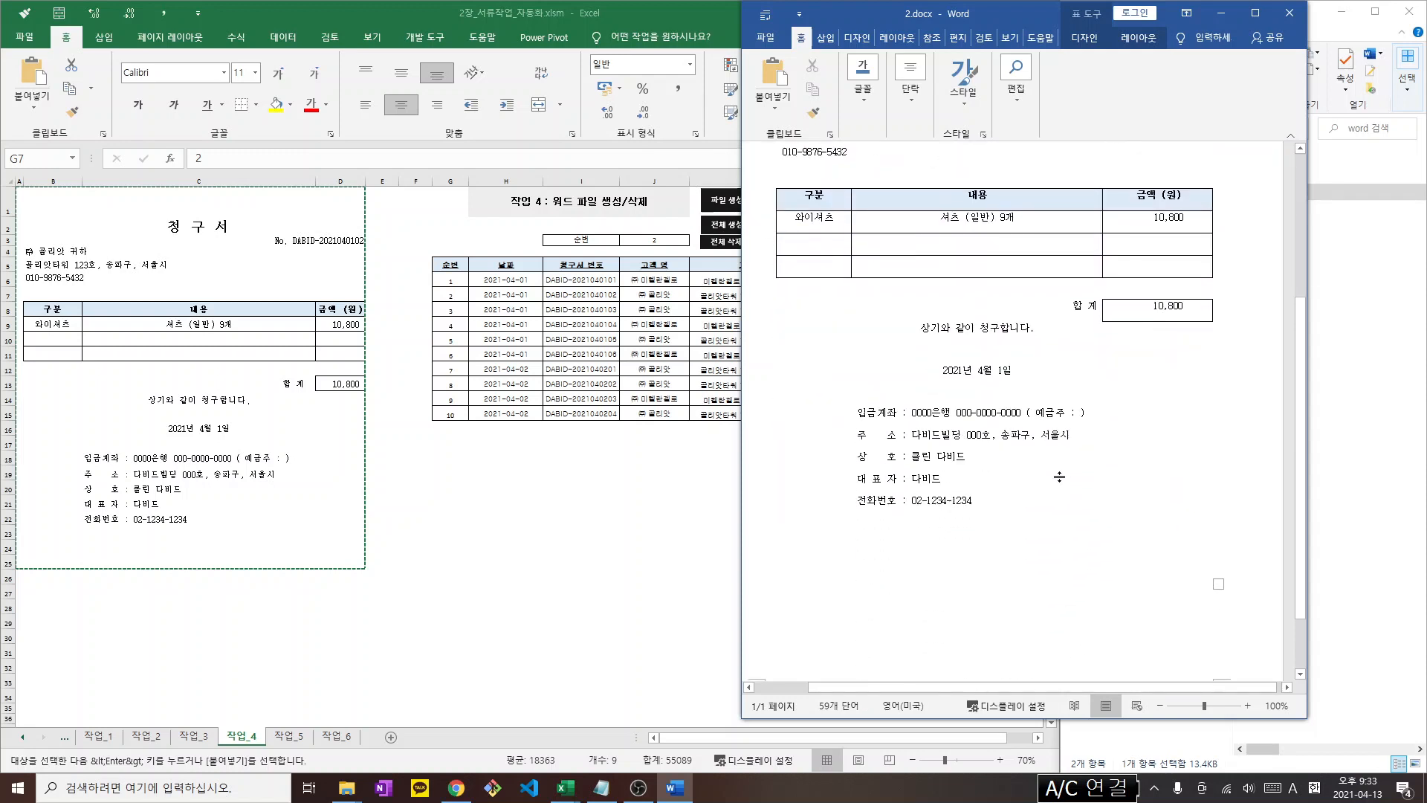
{"action": "scroll", "coordinate": [1101, 489], "scroll_direction": "up", "scroll_amount": 3}
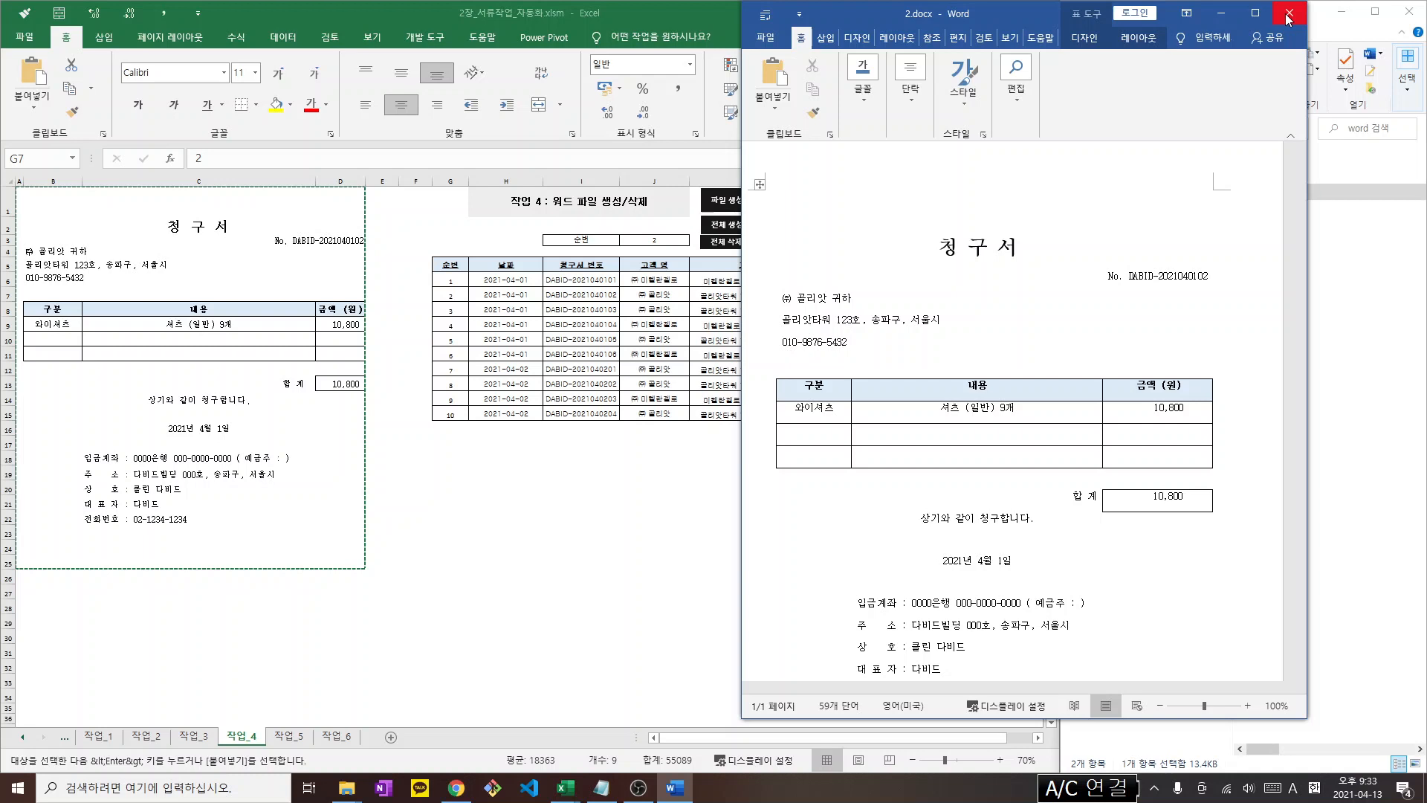
{"action": "left_click", "coordinate": [1288, 15]}
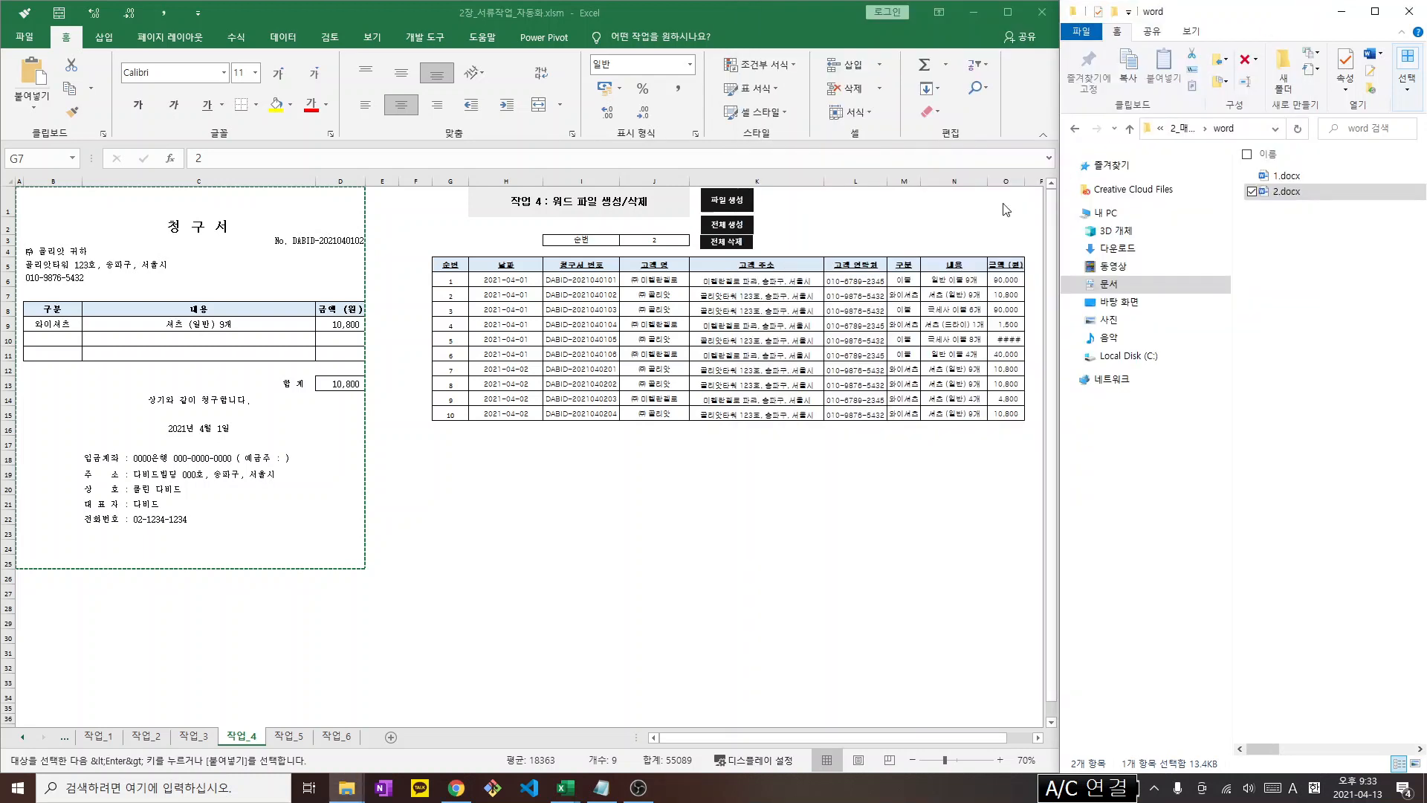
Create the Word files for all remaining records with 전체 생성, then check the invoice in 10.docx and close it
{"action": "left_click", "coordinate": [735, 226]}
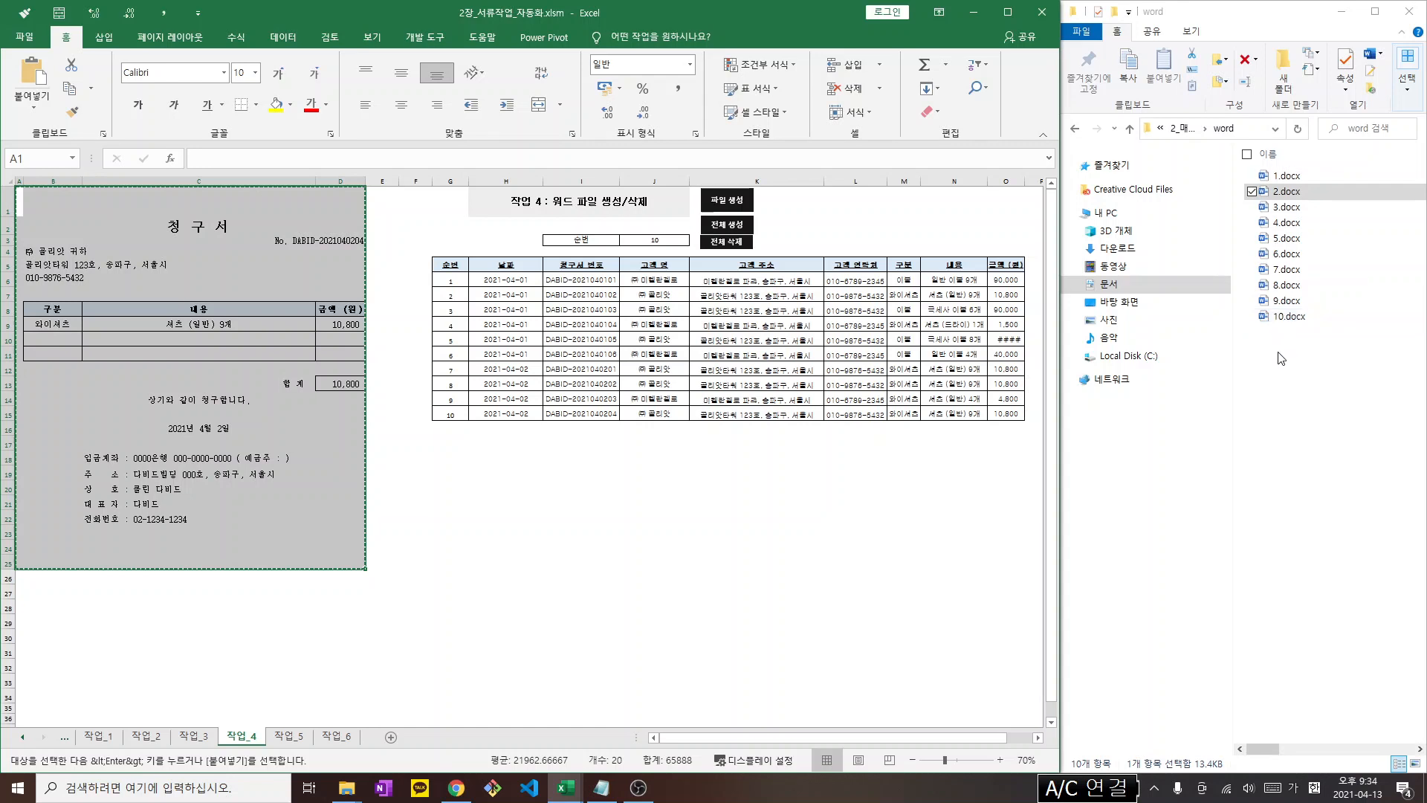
{"action": "left_click", "coordinate": [1280, 374]}
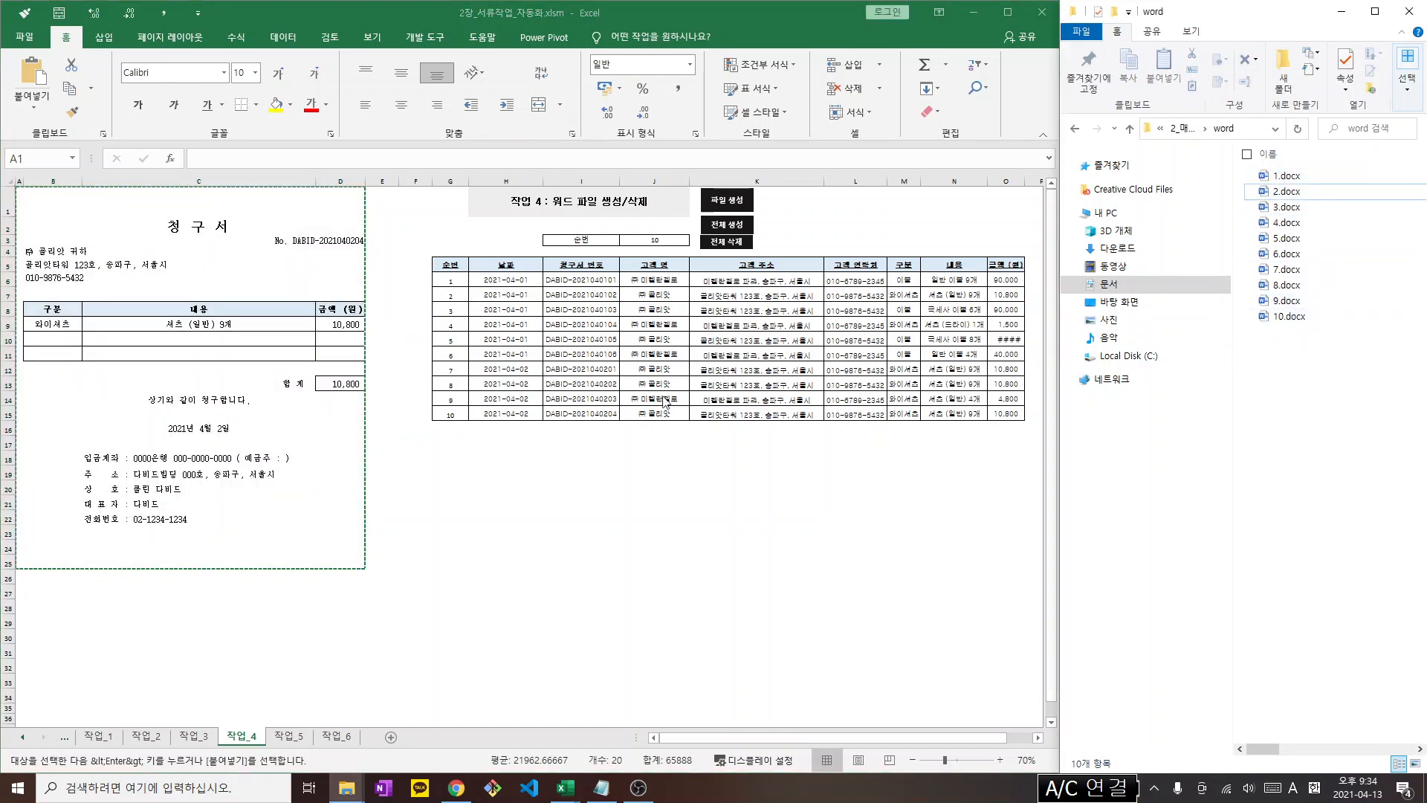
{"action": "left_click", "coordinate": [1321, 319]}
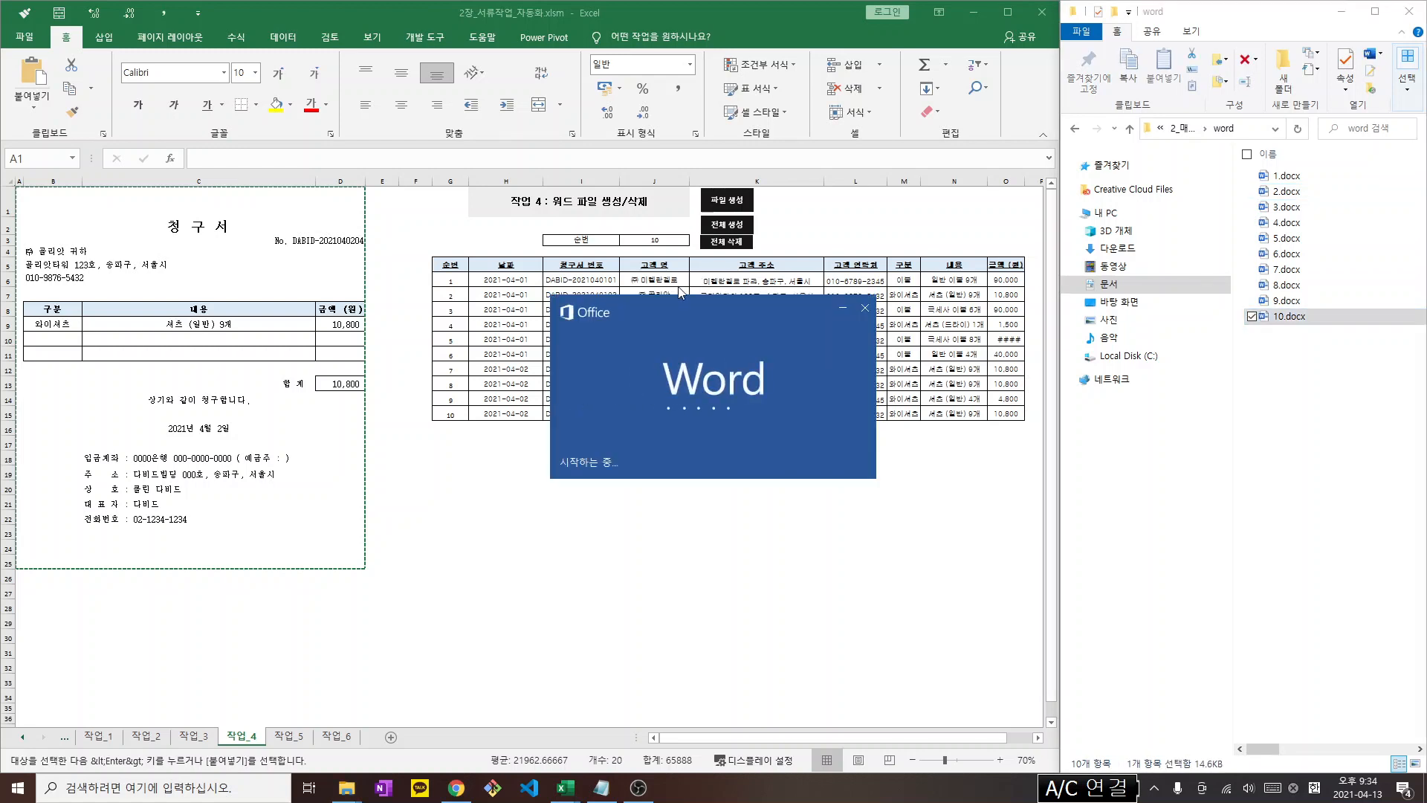
{"action": "scroll", "coordinate": [938, 453], "scroll_direction": "down", "scroll_amount": 5}
{"action": "scroll", "coordinate": [1017, 452], "scroll_direction": "up", "scroll_amount": 3}
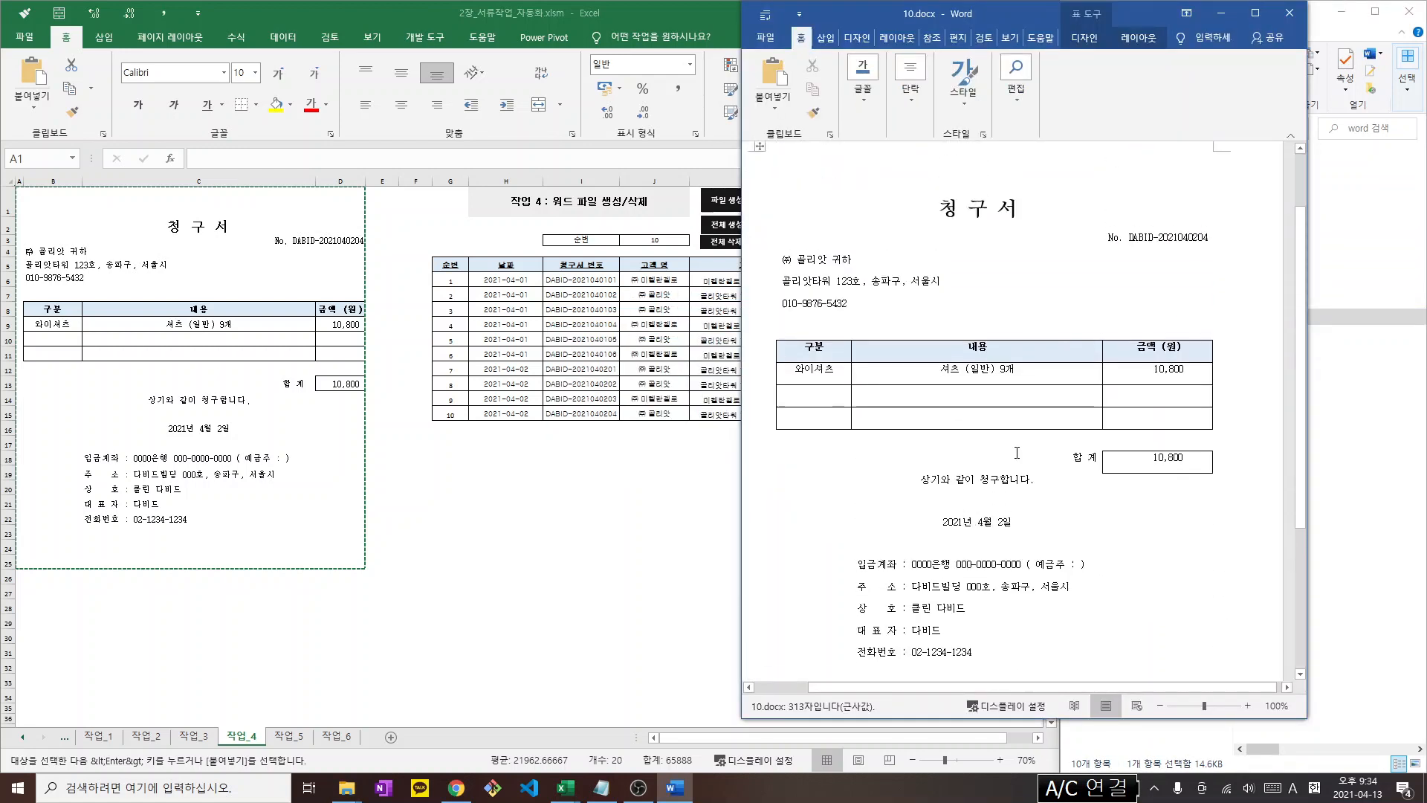
{"action": "left_click", "coordinate": [1289, 12]}
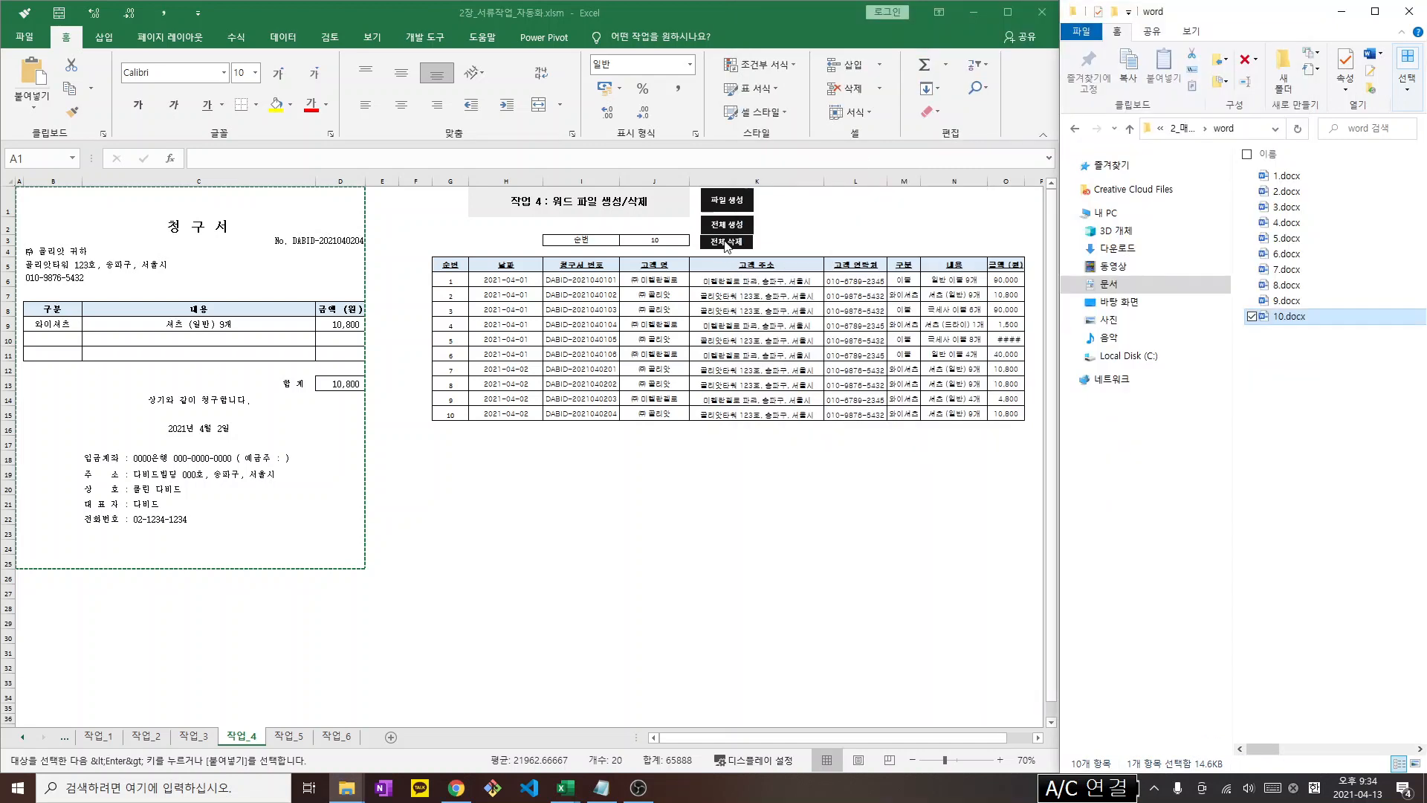
Clear all generated Word files with 작업_4's 전체 삭제 macro and go to the 작업_5 sheet
{"action": "left_click", "coordinate": [726, 242]}
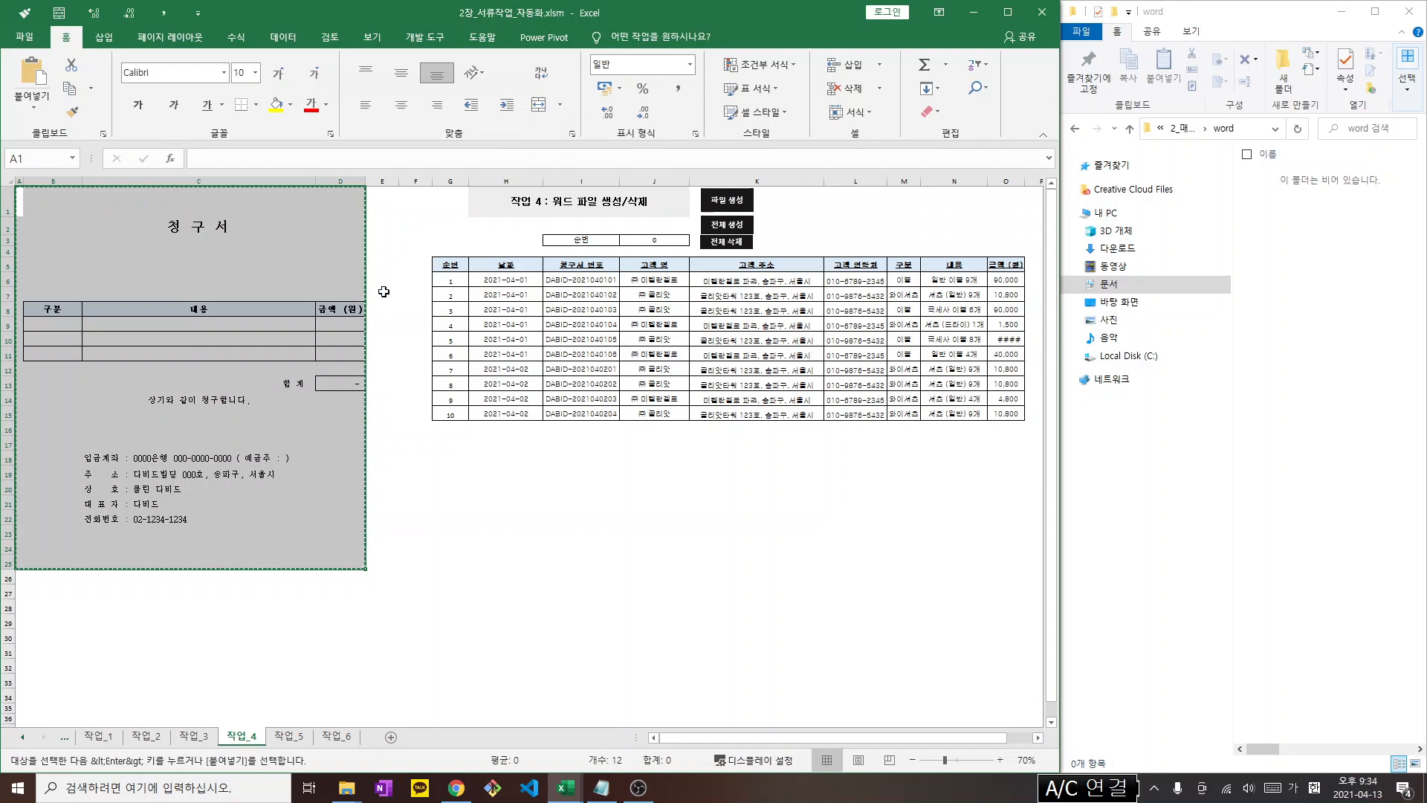
{"action": "left_click", "coordinate": [448, 509]}
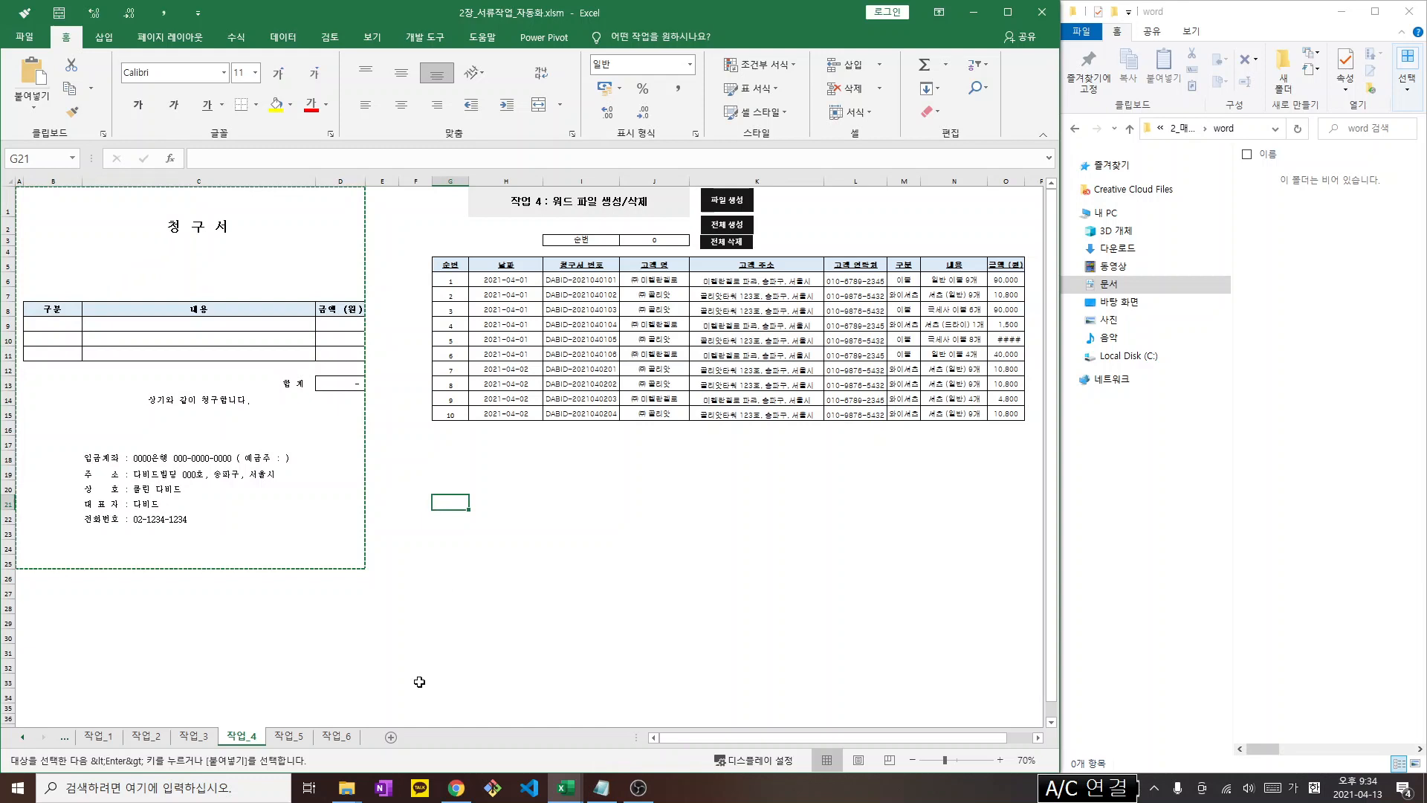
{"action": "left_click", "coordinate": [295, 738]}
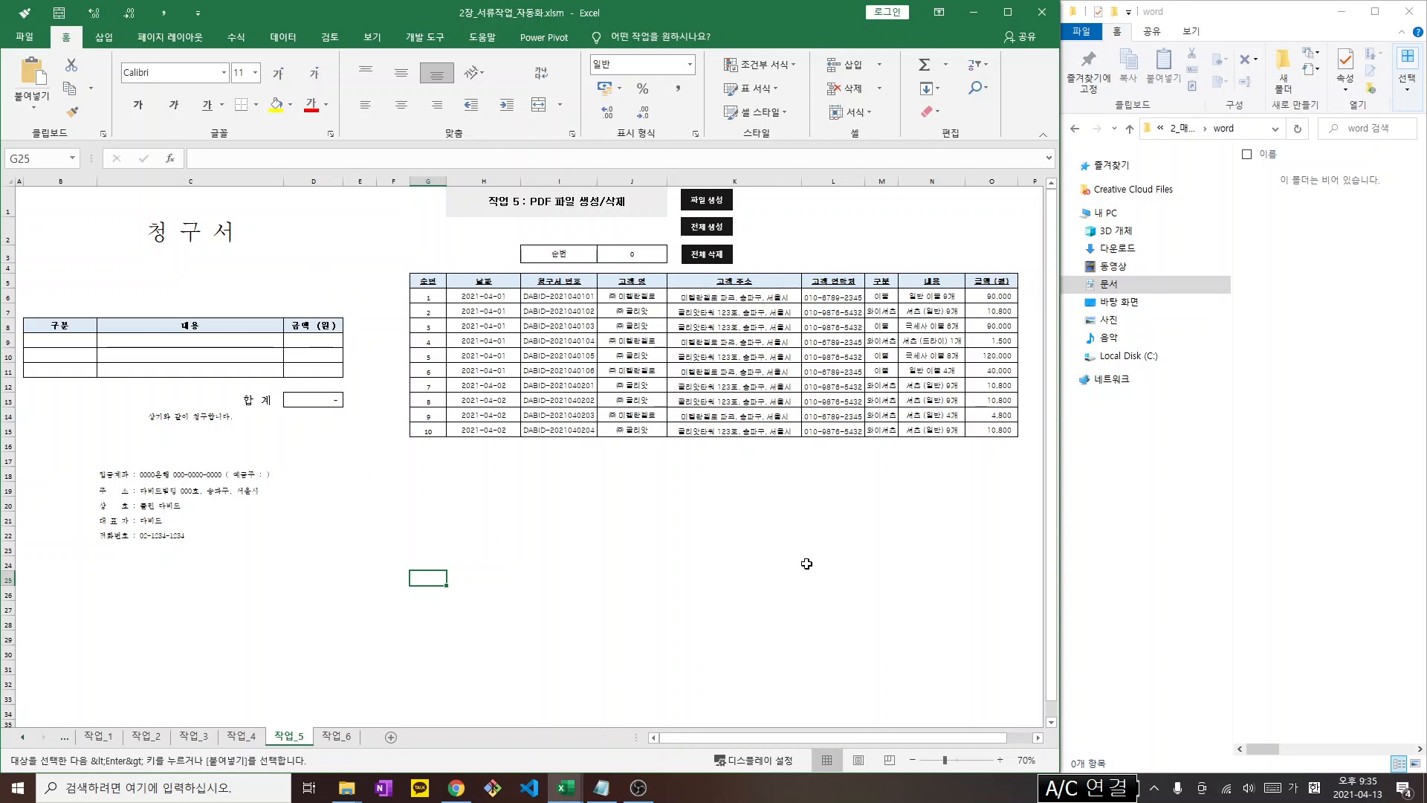
{"action": "left_click", "coordinate": [550, 415]}
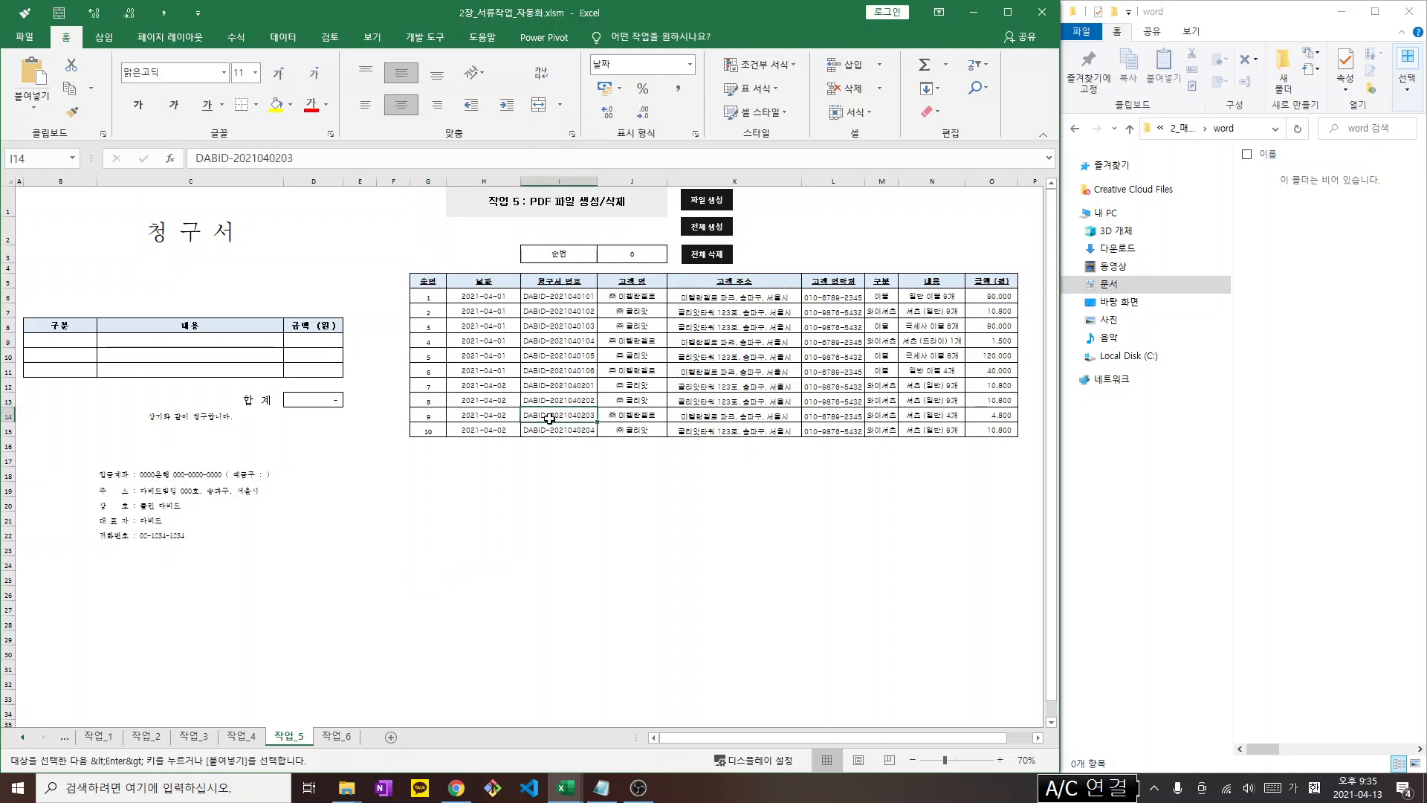
Show the pdf folder in File Explorer and create record 1's PDF invoice with 파일 생성
{"action": "left_click", "coordinate": [1170, 215]}
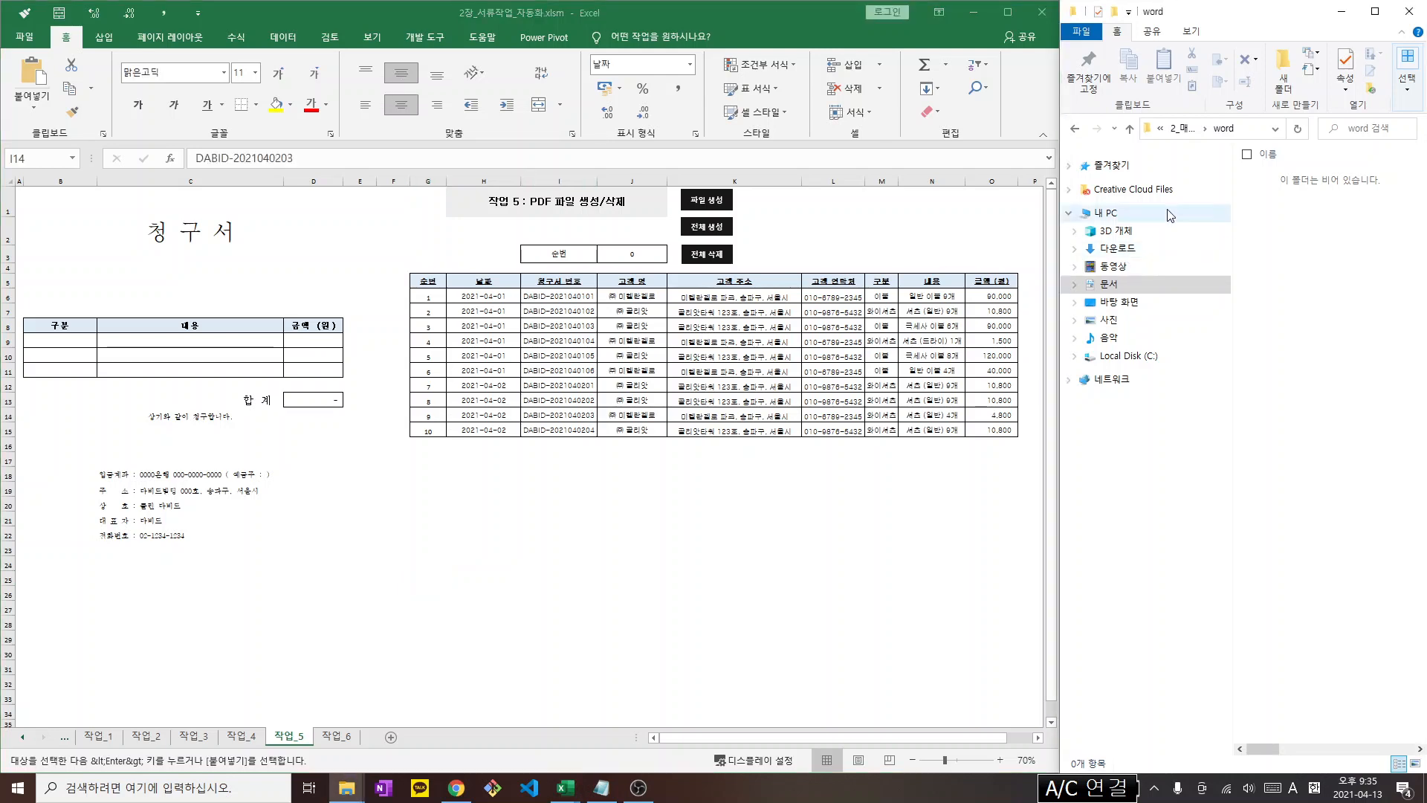
{"action": "left_click", "coordinate": [1075, 129]}
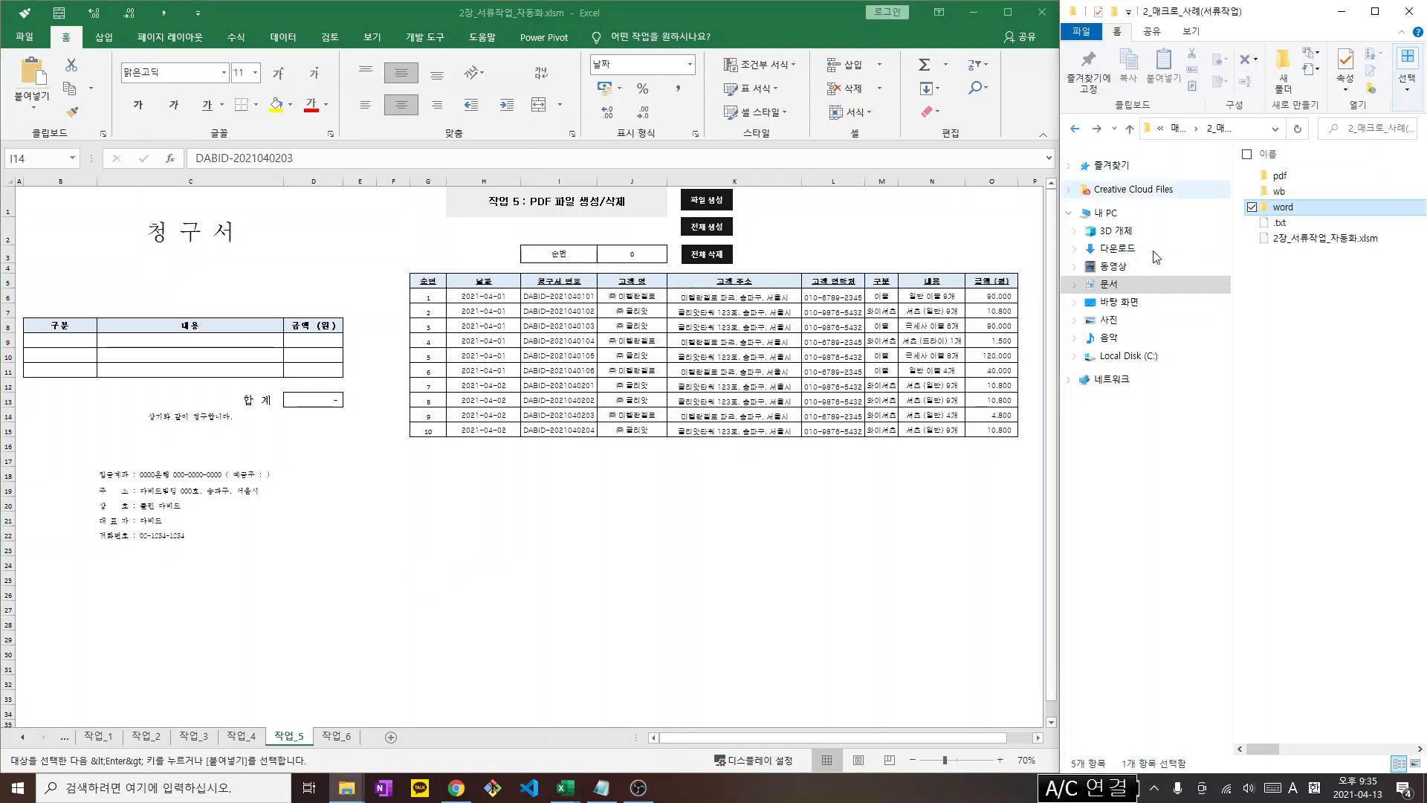
{"action": "double_click", "coordinate": [1275, 177]}
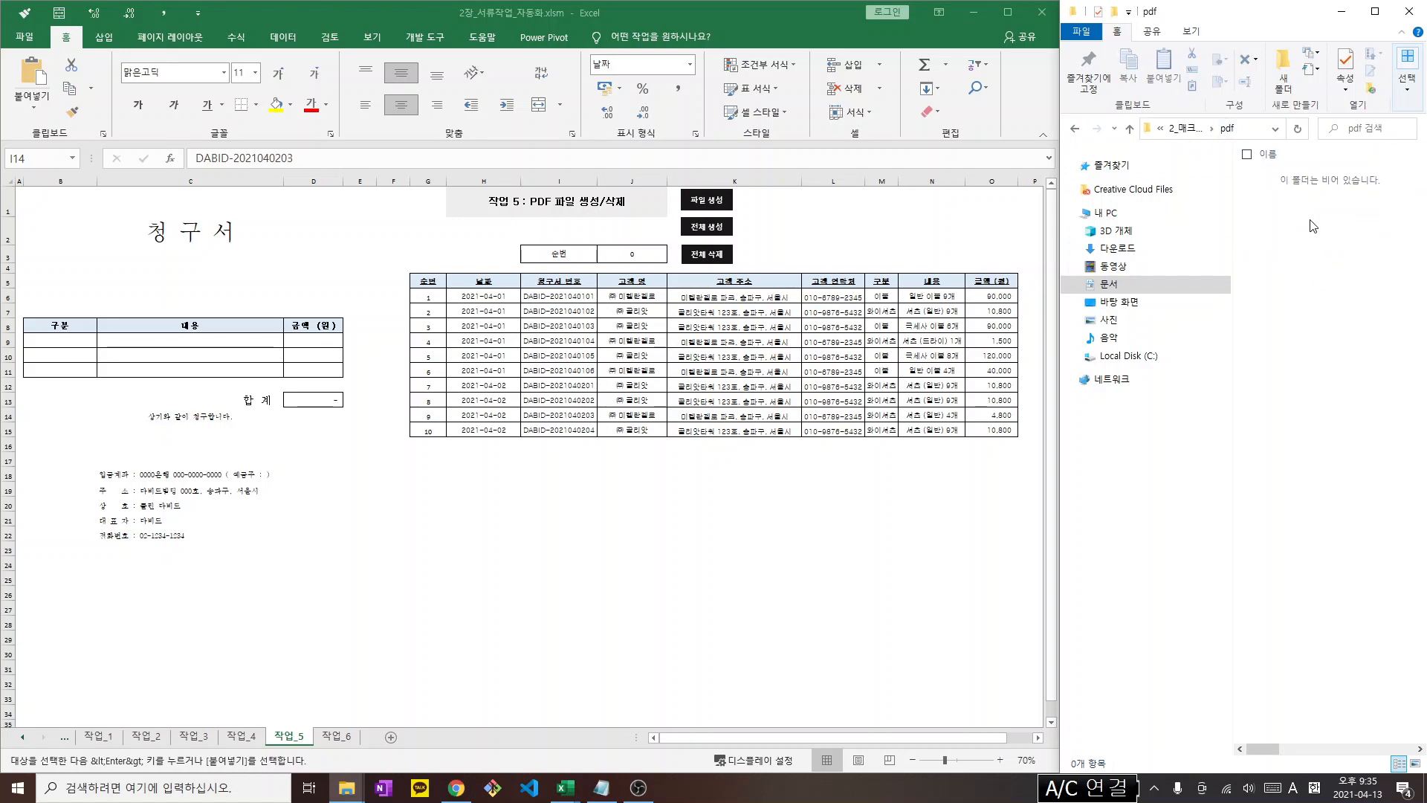
{"action": "left_click", "coordinate": [707, 204]}
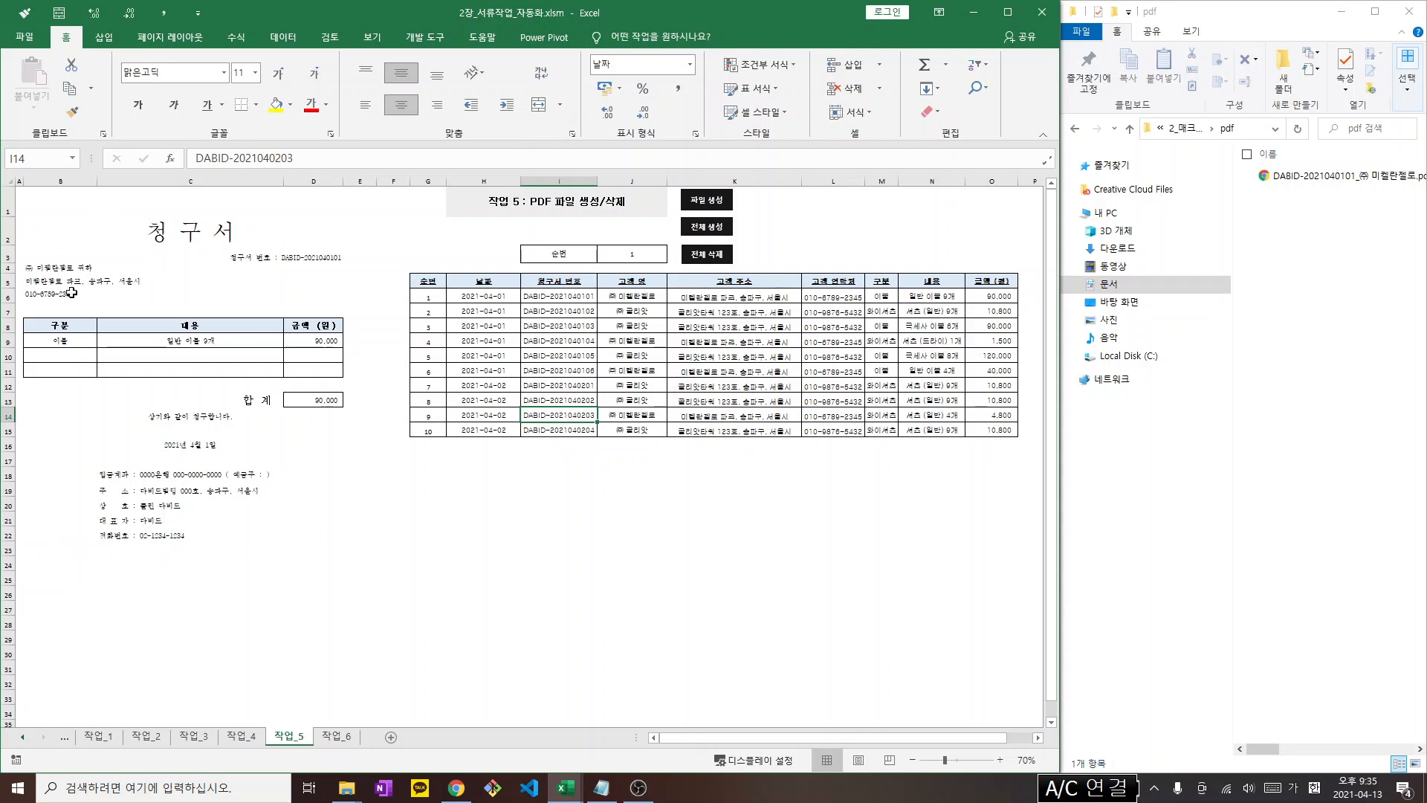
Open record 1's PDF invoice in Chrome and close the four unrelated browser tabs
{"action": "left_click", "coordinate": [1316, 178]}
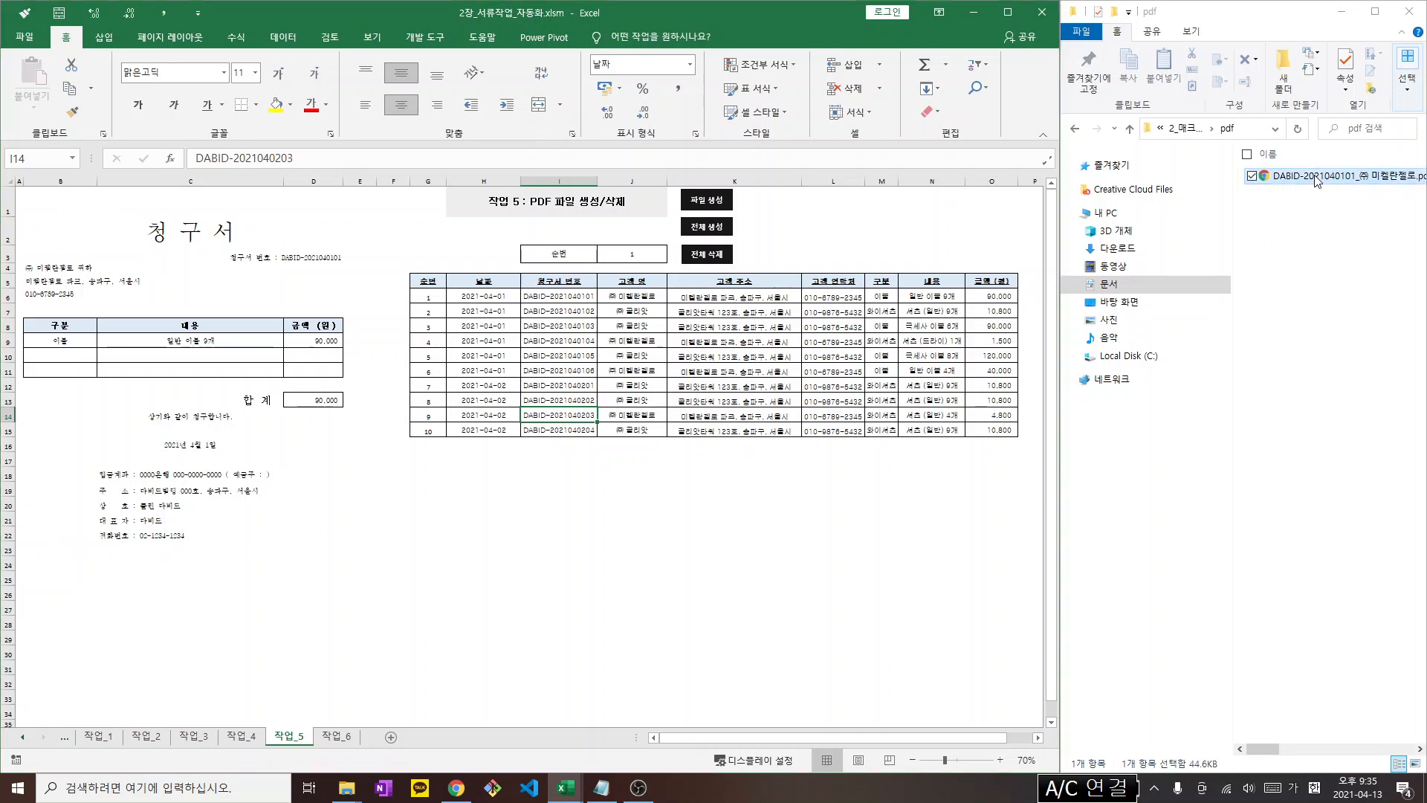
{"action": "double_click", "coordinate": [1317, 178]}
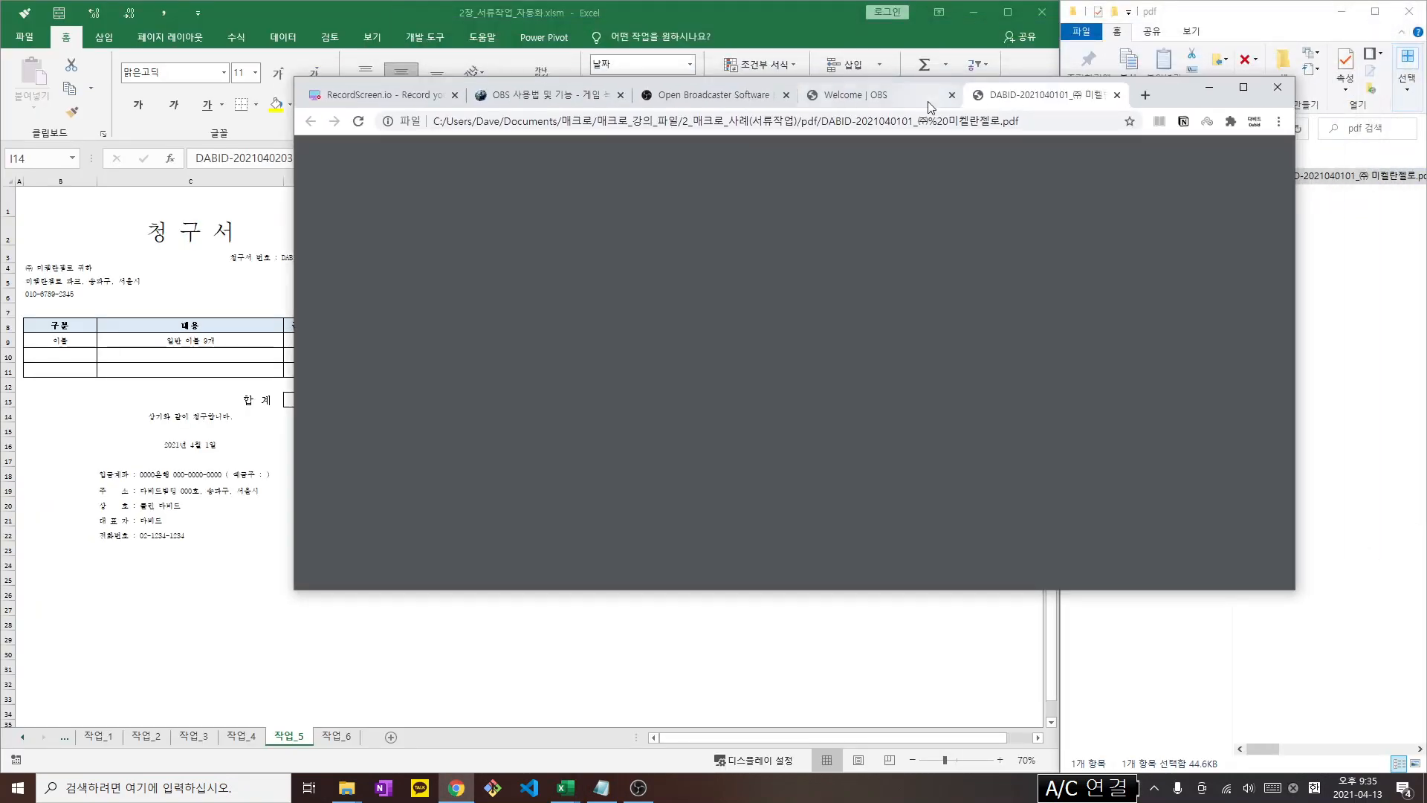
{"action": "left_click", "coordinate": [929, 101]}
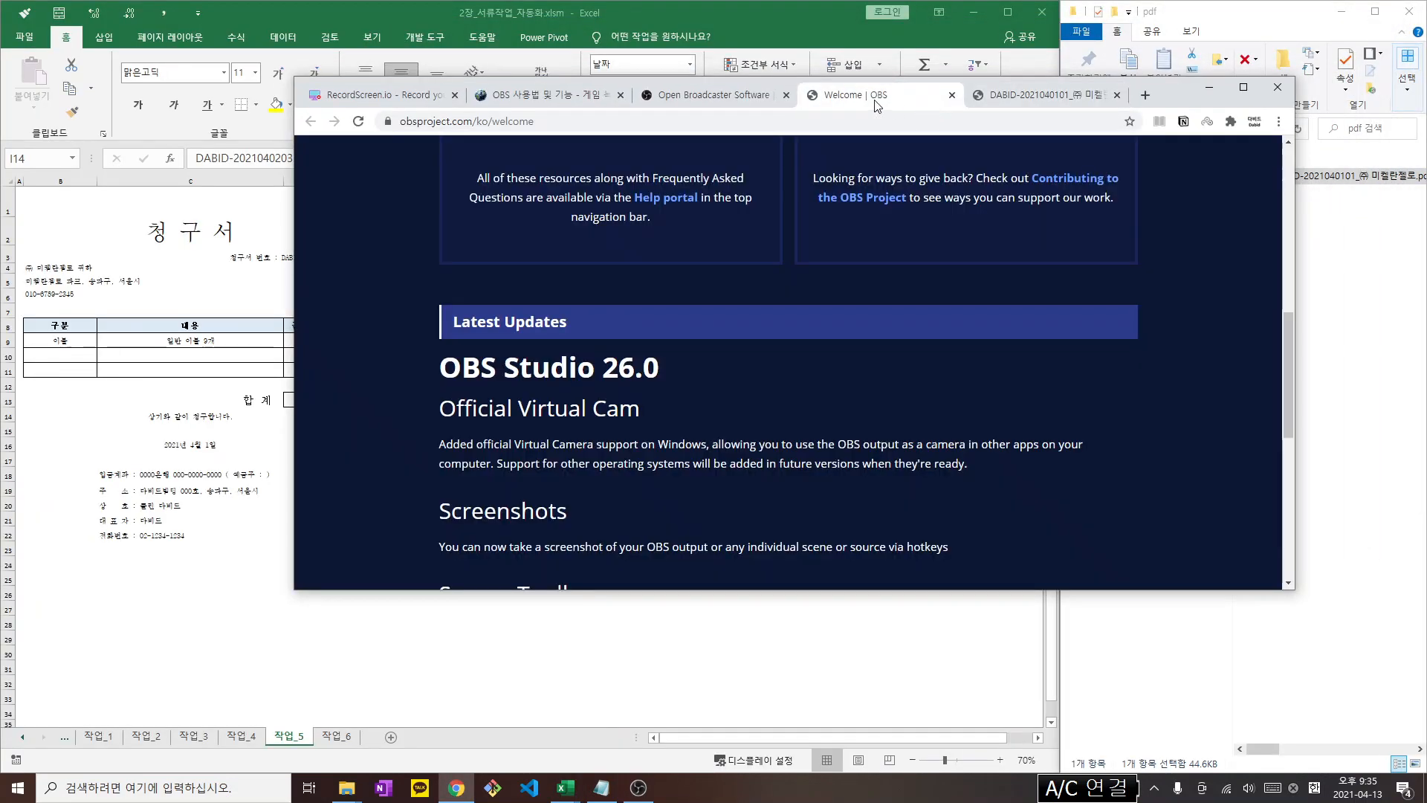
{"action": "left_click", "coordinate": [952, 99]}
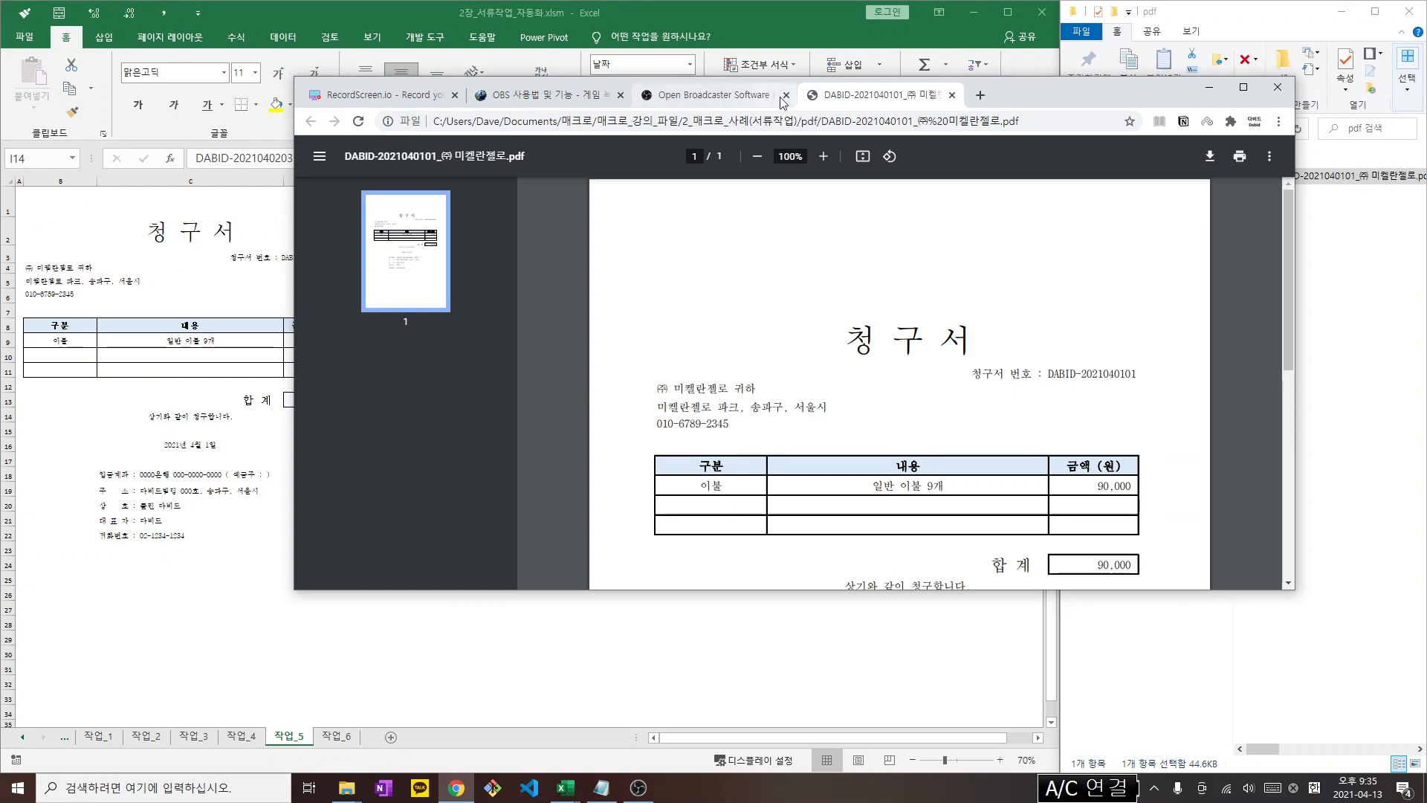
{"action": "left_click", "coordinate": [778, 100]}
{"action": "left_click", "coordinate": [786, 97]}
{"action": "left_click", "coordinate": [620, 95]}
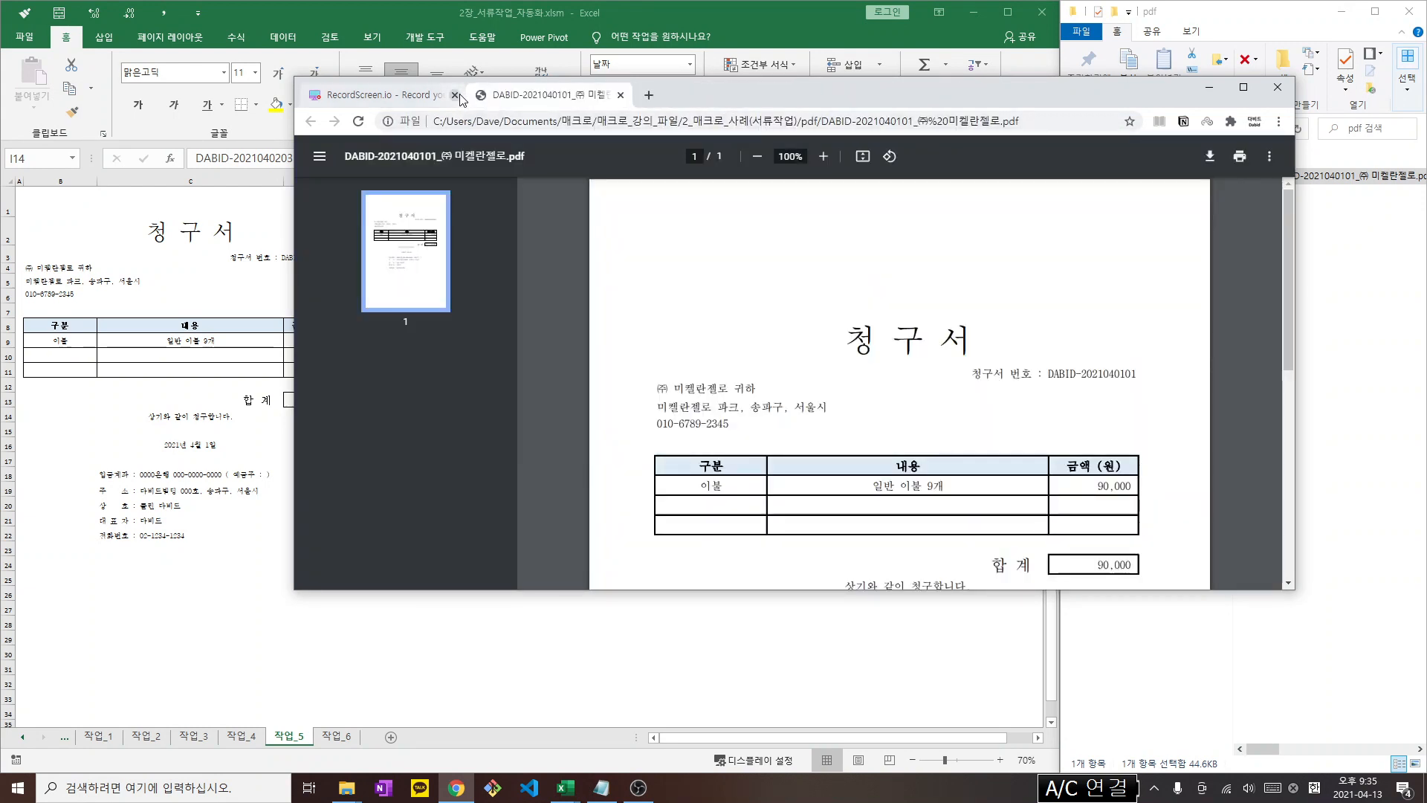
{"action": "left_click", "coordinate": [455, 95]}
Examine record 1's PDF invoice in the maximized and restored browser window, then close the browser
{"action": "double_click", "coordinate": [926, 83]}
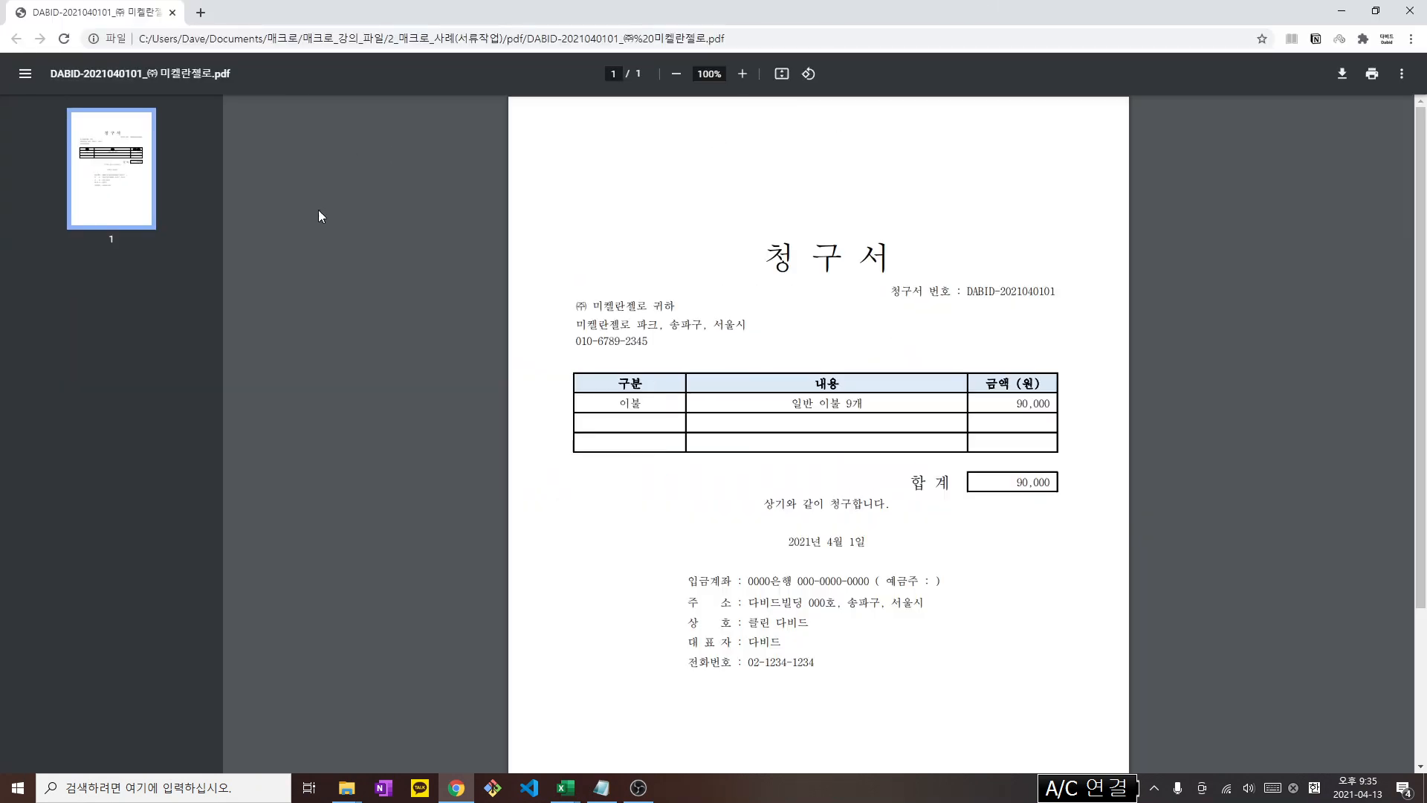
{"action": "scroll", "coordinate": [744, 483], "scroll_direction": "down", "scroll_amount": 2}
{"action": "scroll", "coordinate": [747, 487], "scroll_direction": "up", "scroll_amount": 2}
{"action": "double_click", "coordinate": [739, 13]}
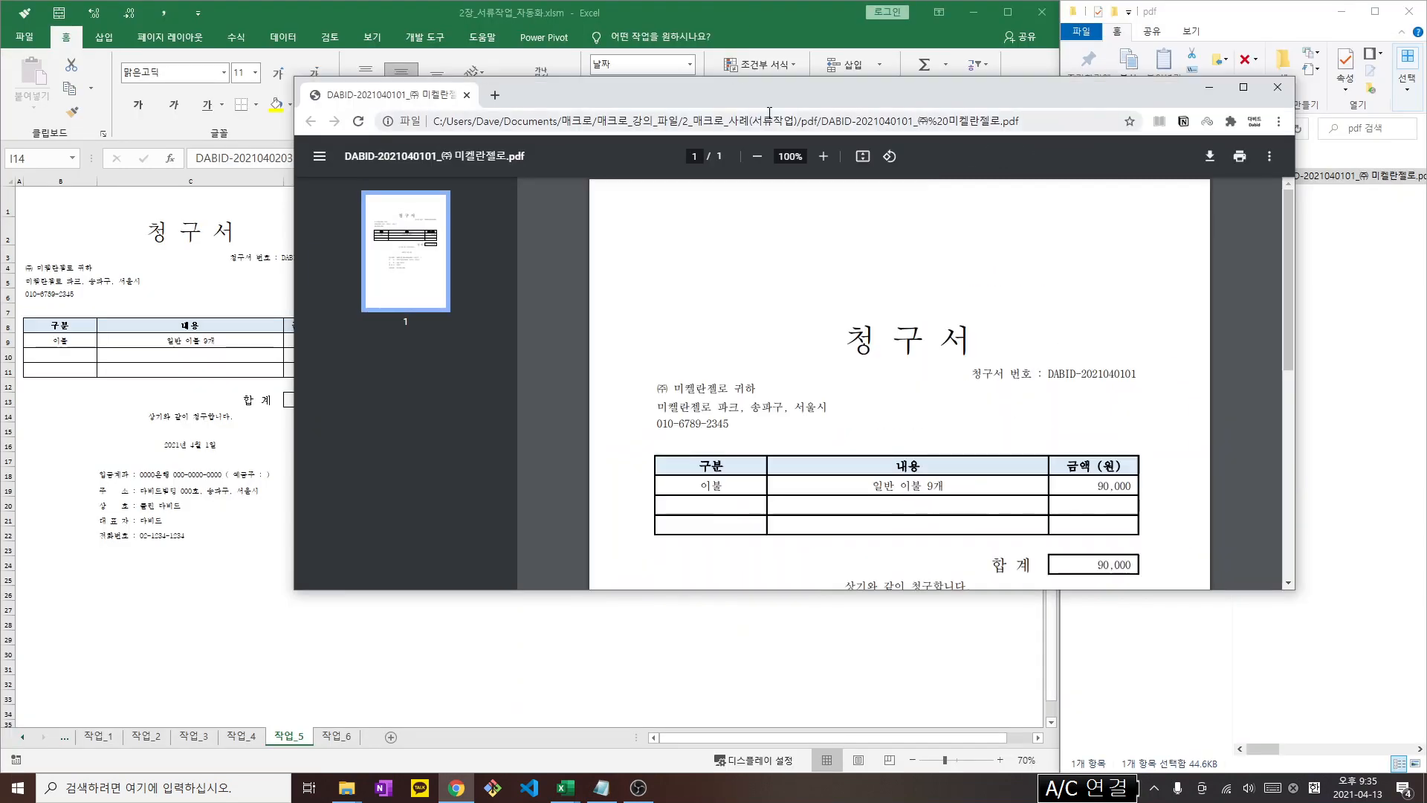
{"action": "left_click_drag", "start_coordinate": [774, 91], "coordinate": [764, 85]}
{"action": "scroll", "coordinate": [925, 474], "scroll_direction": "down", "scroll_amount": 6}
{"action": "scroll", "coordinate": [925, 474], "scroll_direction": "up", "scroll_amount": 4}
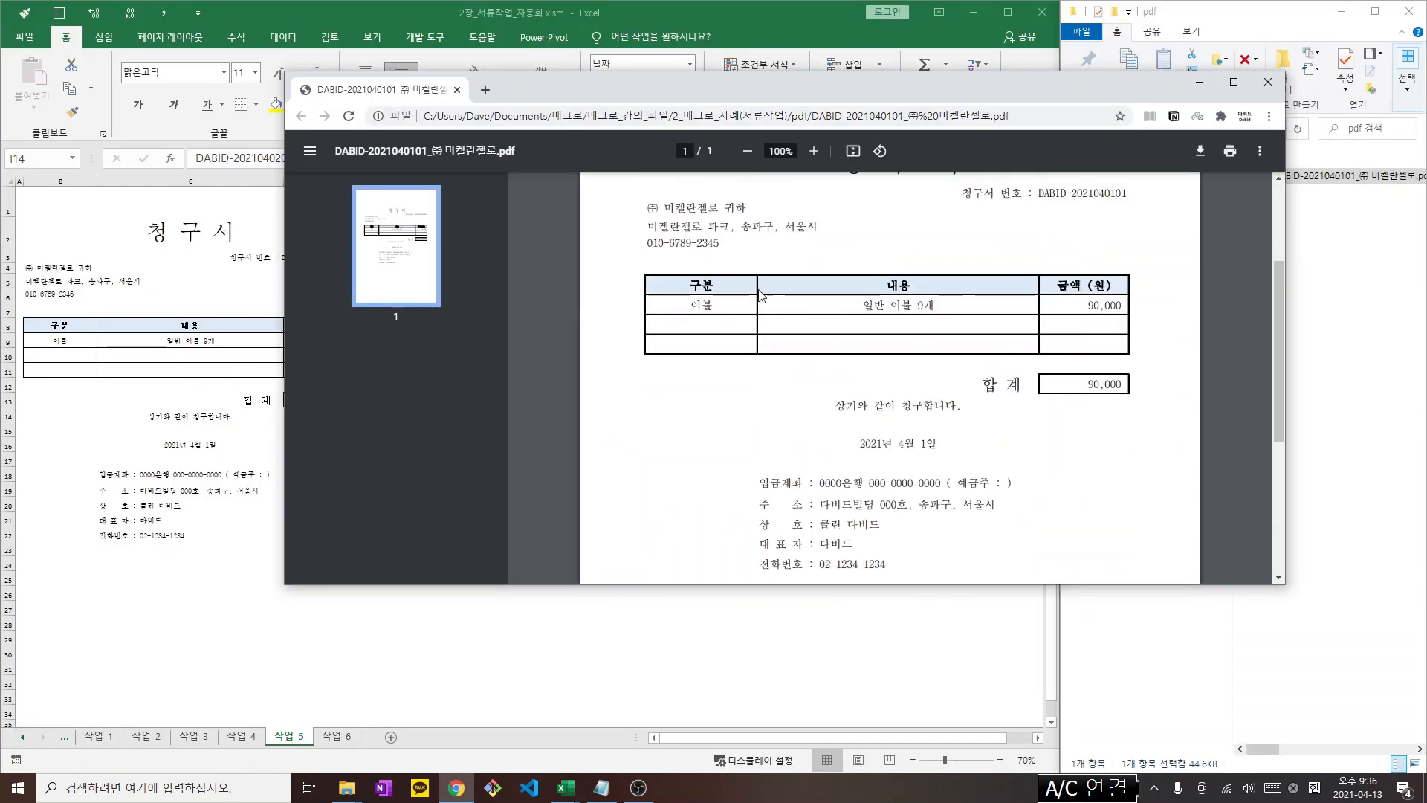
{"action": "scroll", "coordinate": [926, 473], "scroll_direction": "up", "scroll_amount": 3}
{"action": "scroll", "coordinate": [837, 372], "scroll_direction": "down", "scroll_amount": 3}
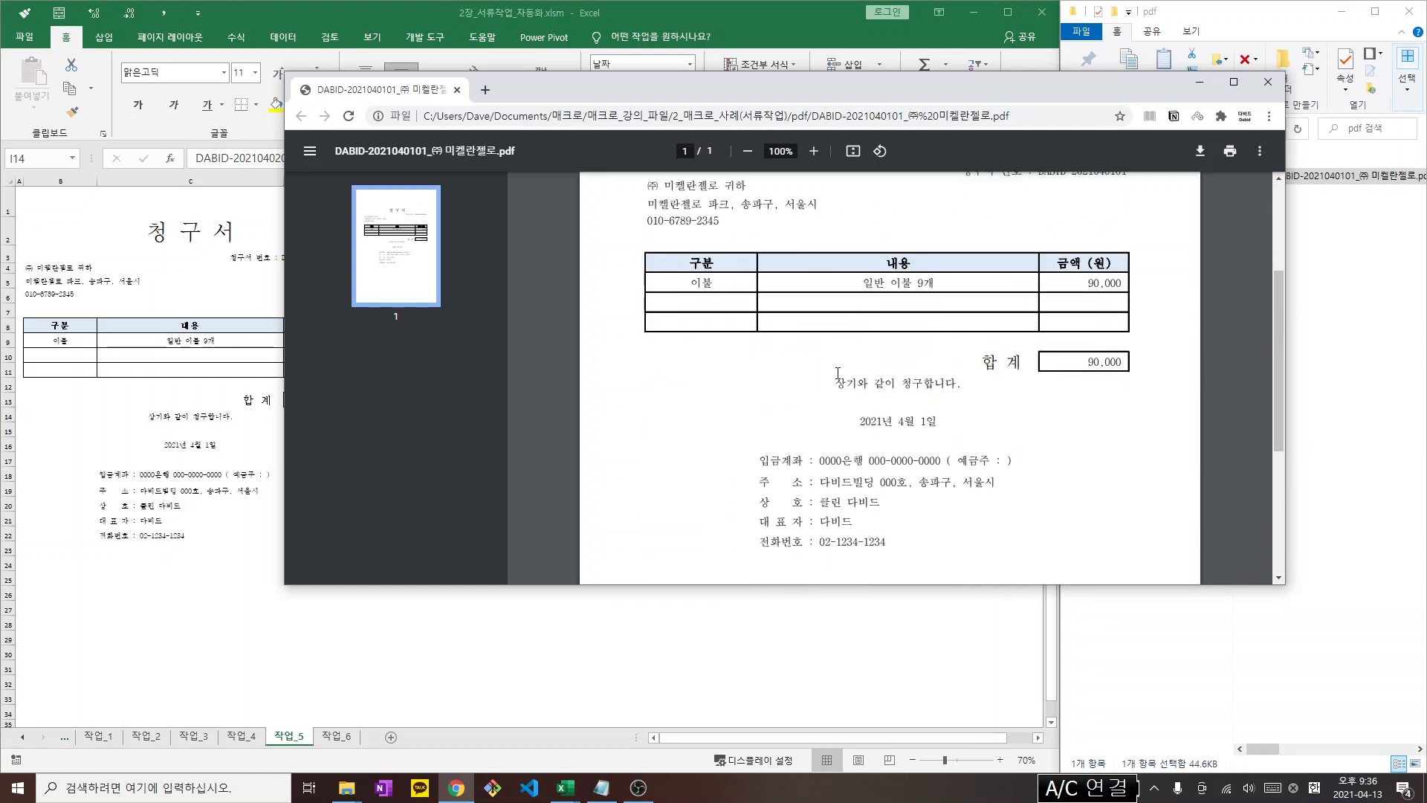
{"action": "left_click", "coordinate": [1268, 82]}
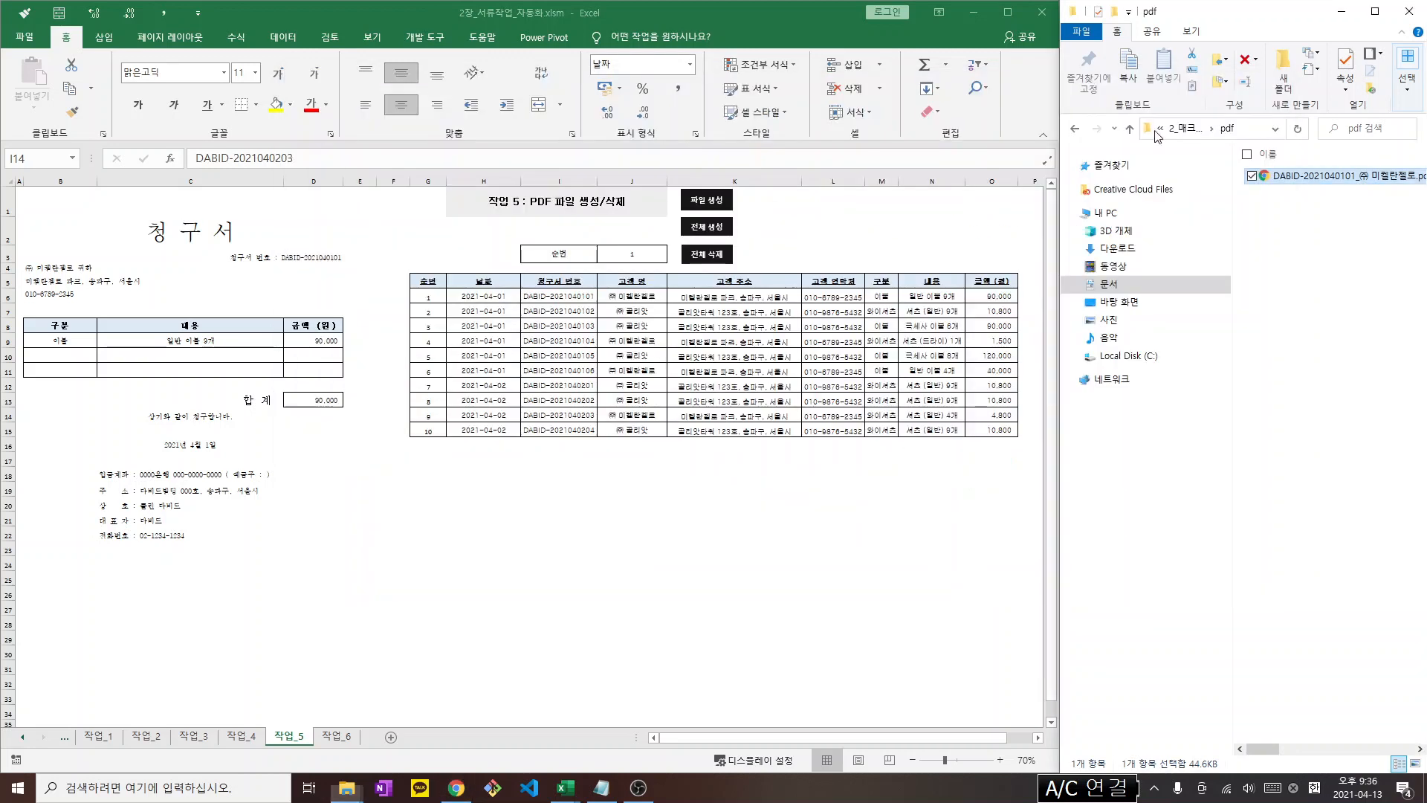
Create record 2's PDF with 파일 생성 and widen the folder window to show the full file names, selecting the new PDF
{"action": "left_click", "coordinate": [715, 199]}
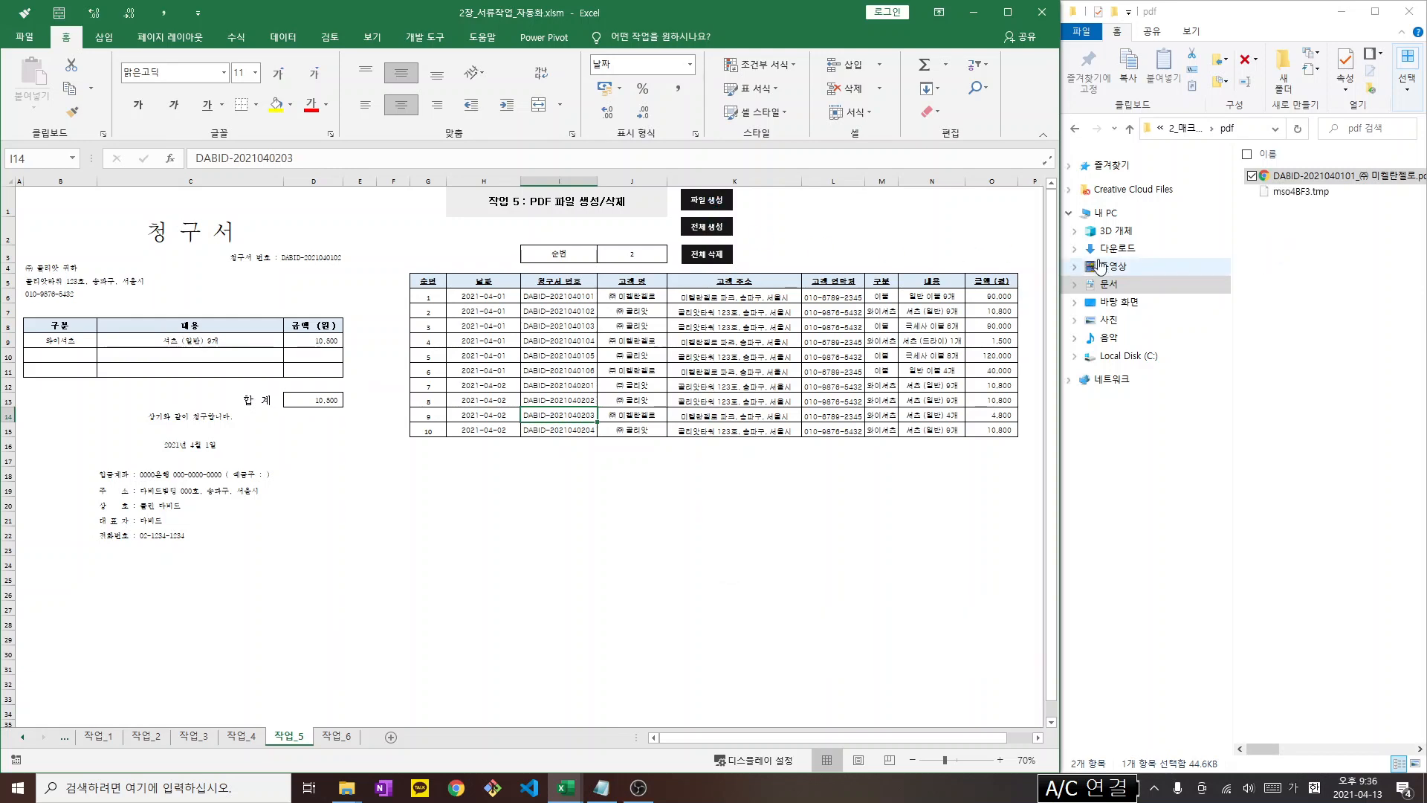
{"action": "left_click_drag", "start_coordinate": [1060, 266], "coordinate": [1002, 266]}
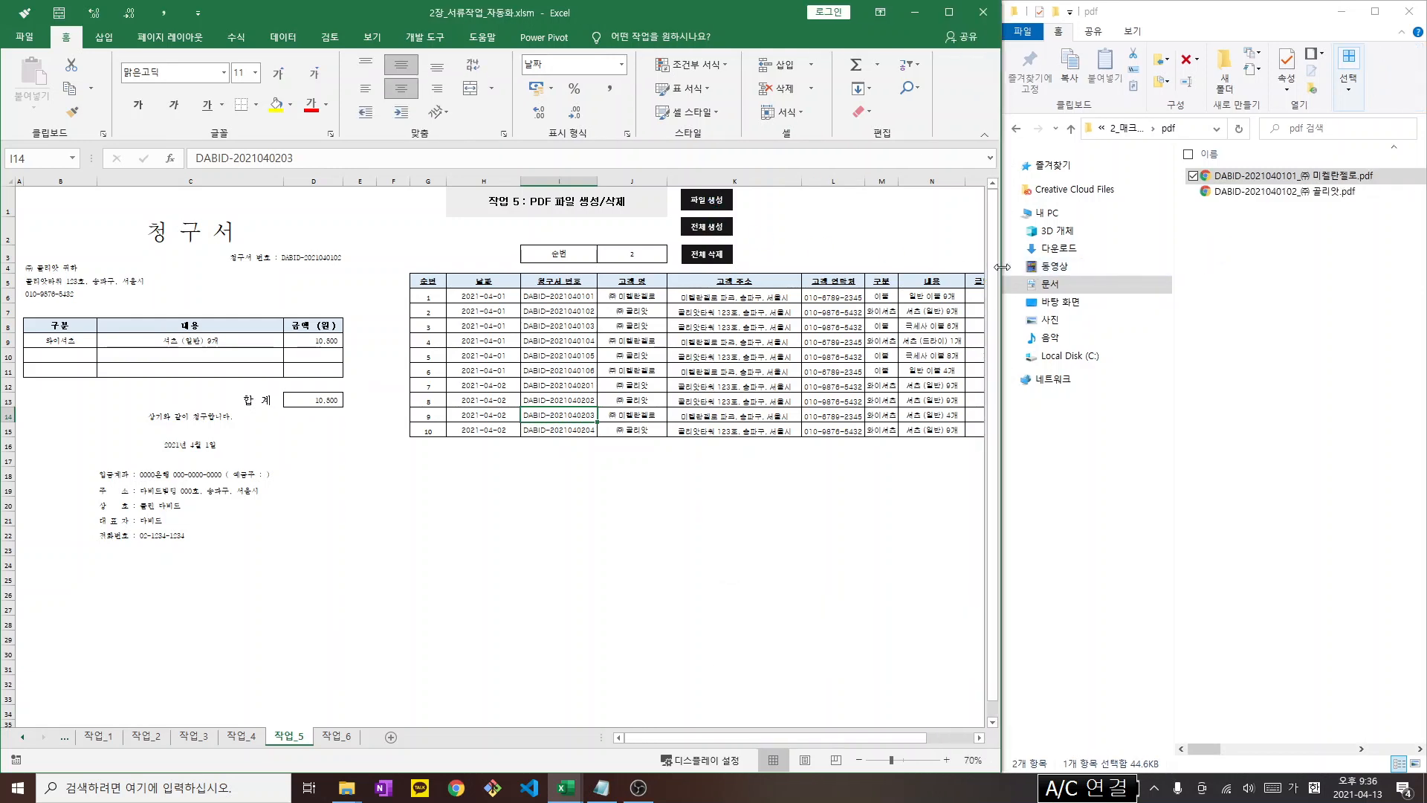
{"action": "left_click", "coordinate": [1317, 193]}
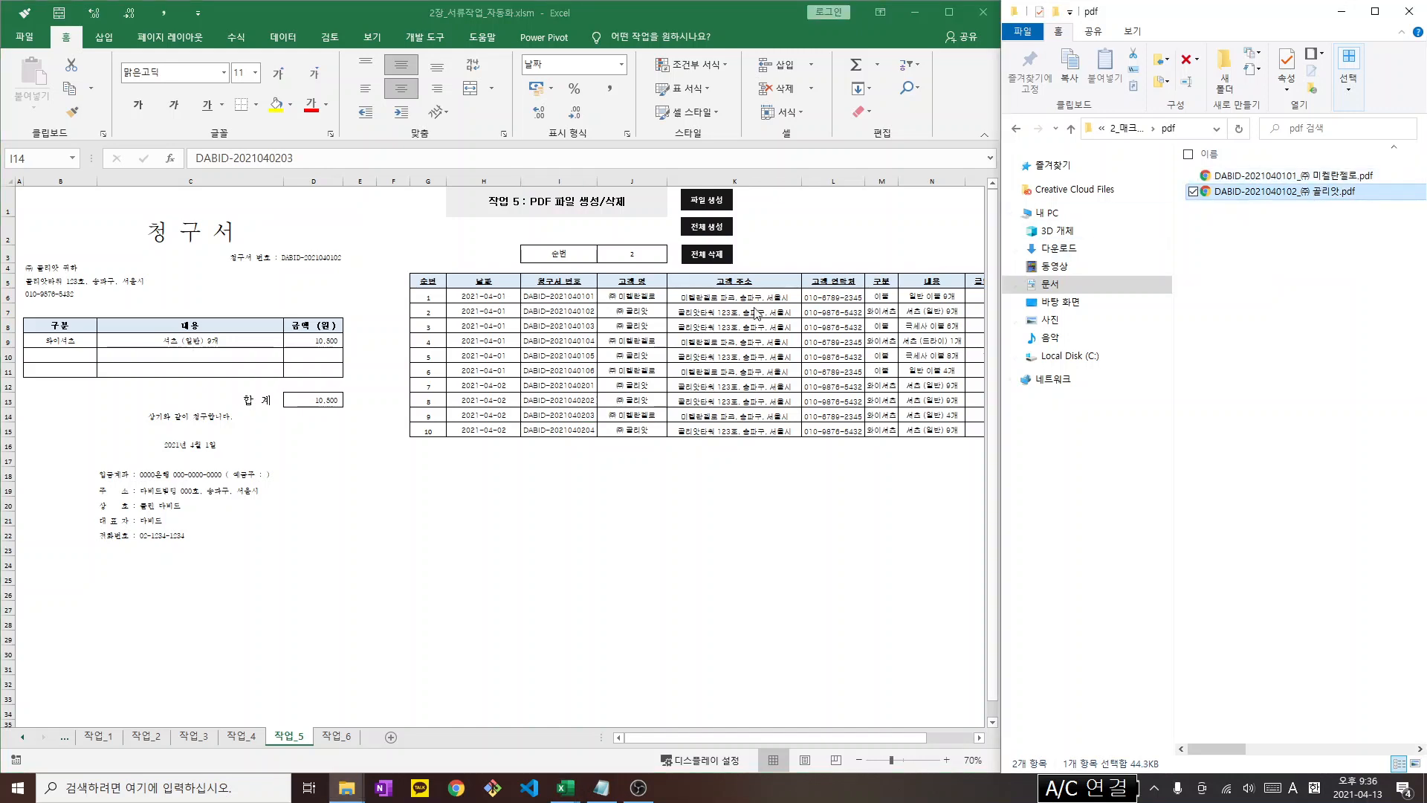
Create the PDF invoices for all billing records with 전체 생성
{"action": "left_click", "coordinate": [550, 314]}
{"action": "left_click", "coordinate": [550, 339]}
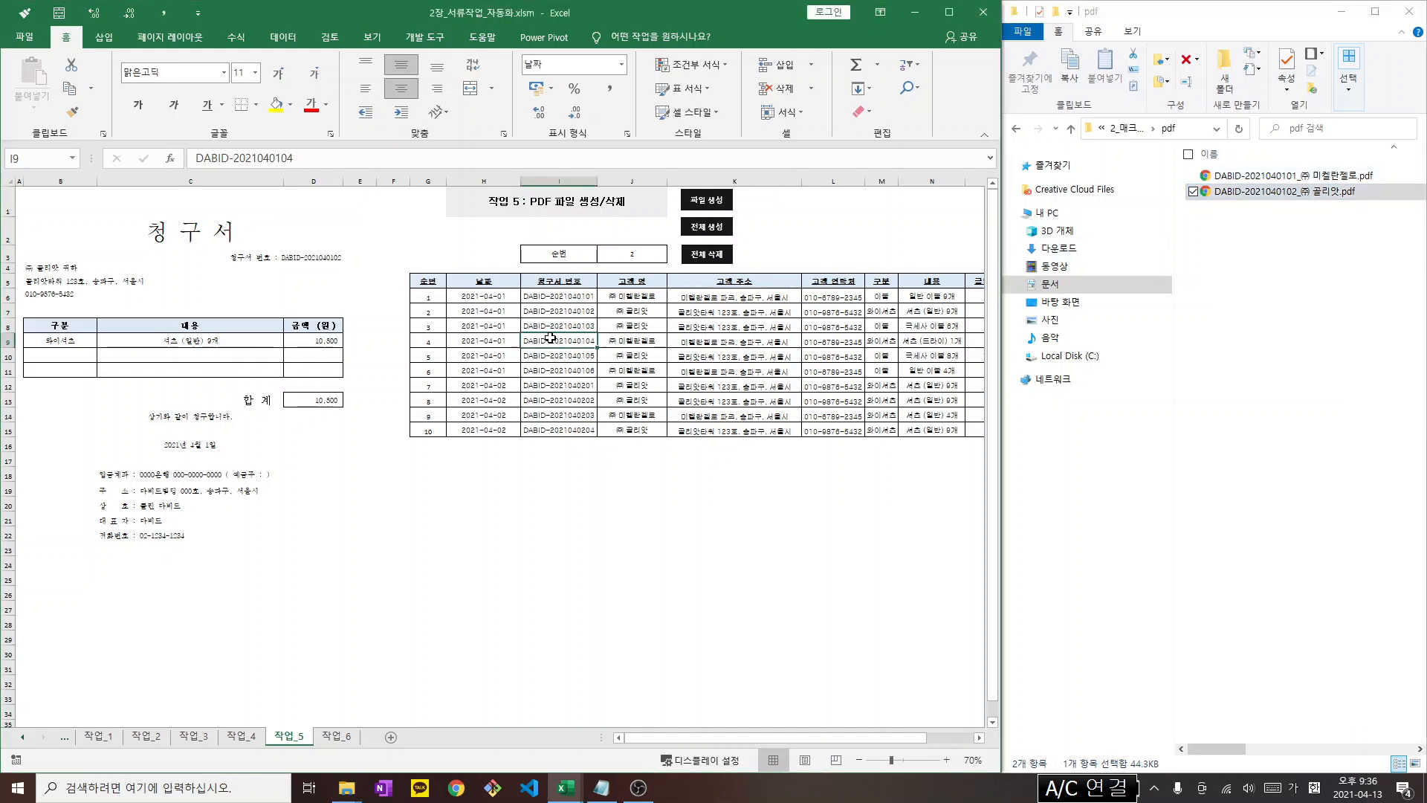
{"action": "left_click", "coordinate": [608, 336]}
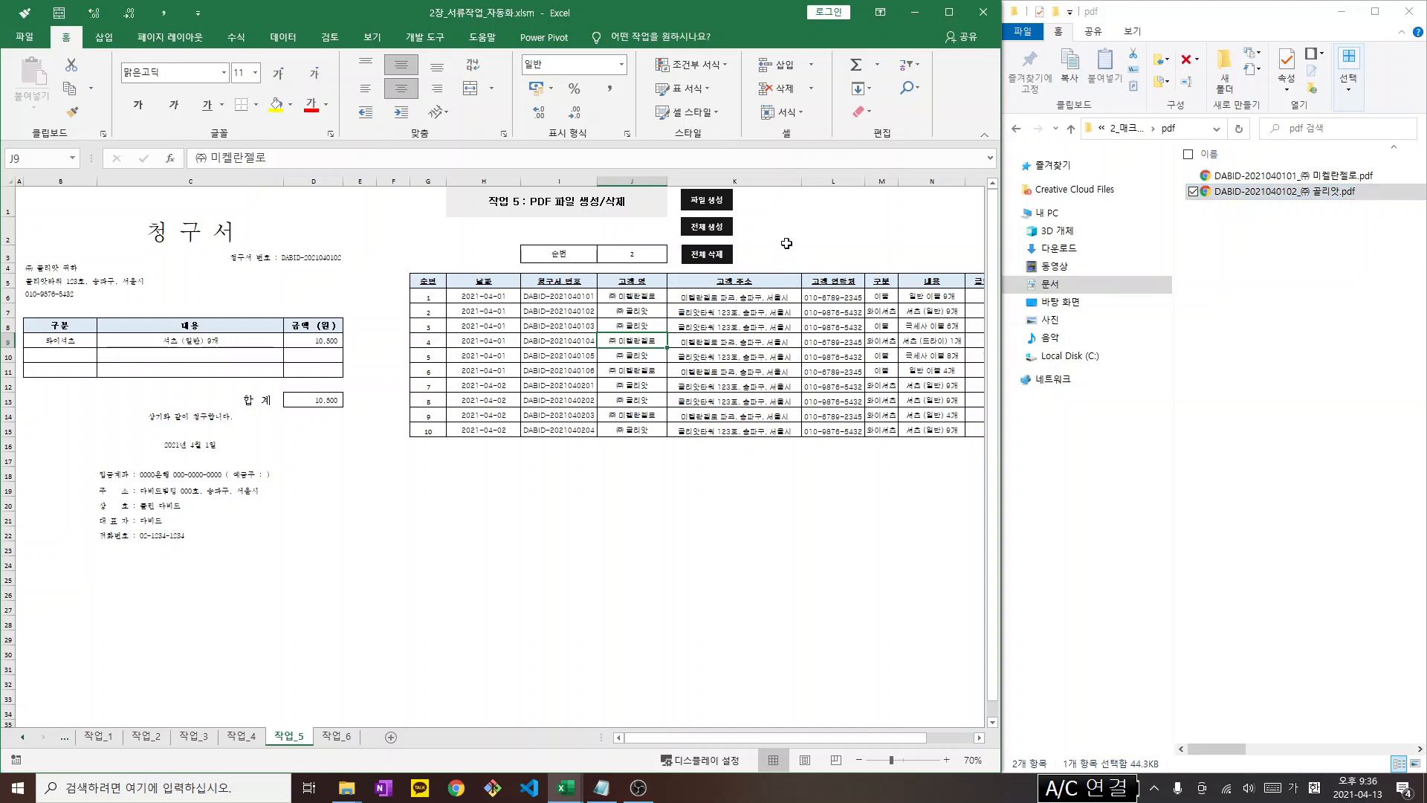
{"action": "left_click", "coordinate": [707, 234]}
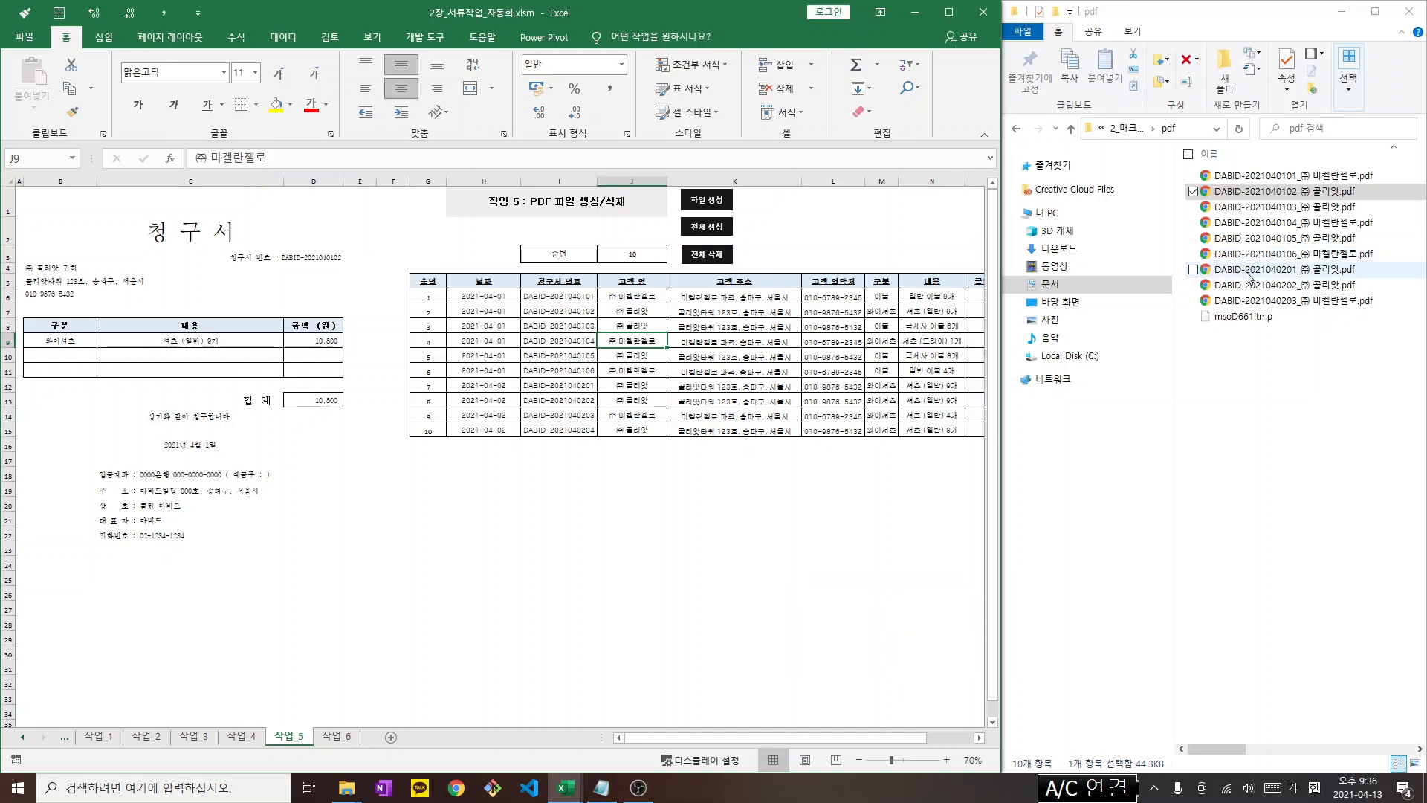
Look through the generated invoice PDFs in the pdf folder, selecting several files one after another
{"action": "left_click", "coordinate": [1285, 179]}
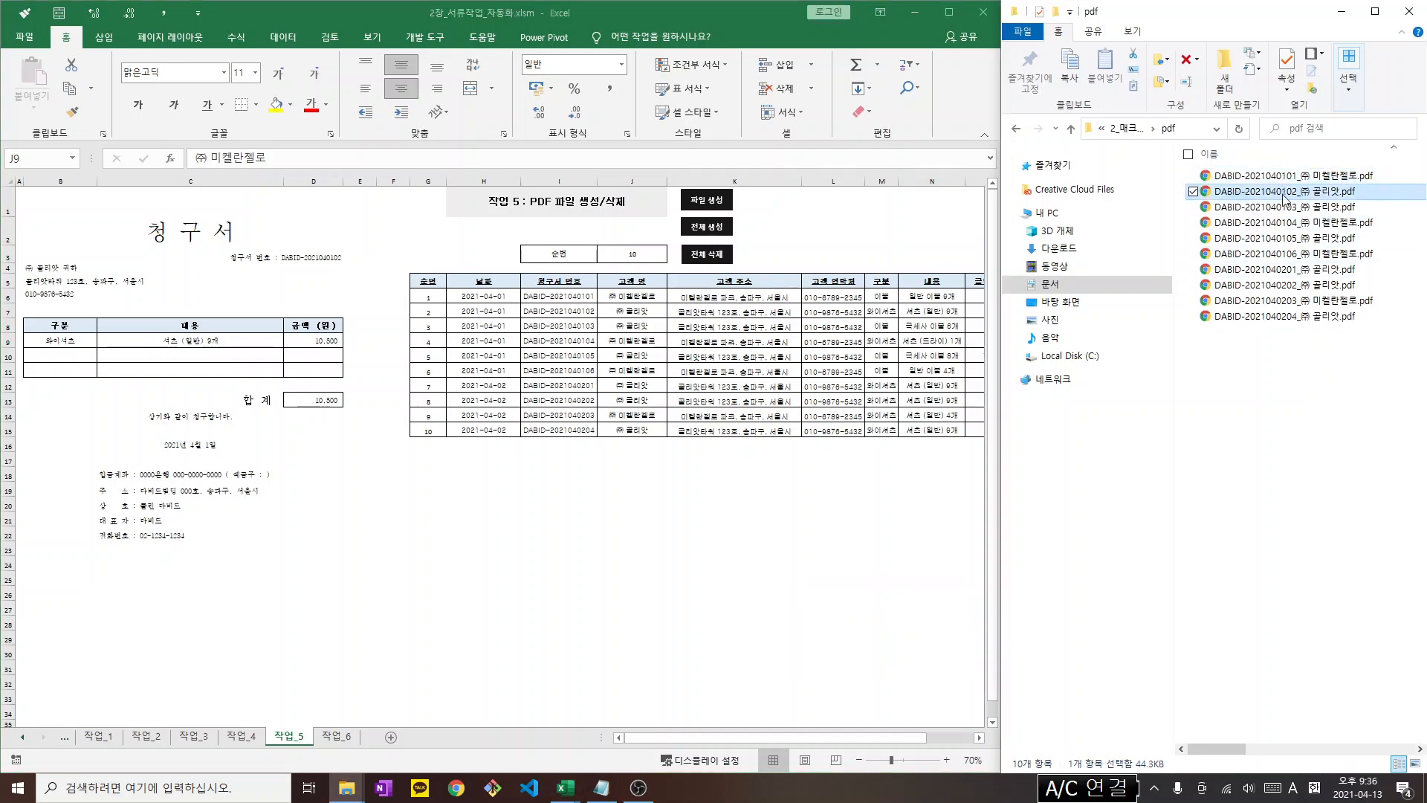
{"action": "left_click", "coordinate": [1287, 259]}
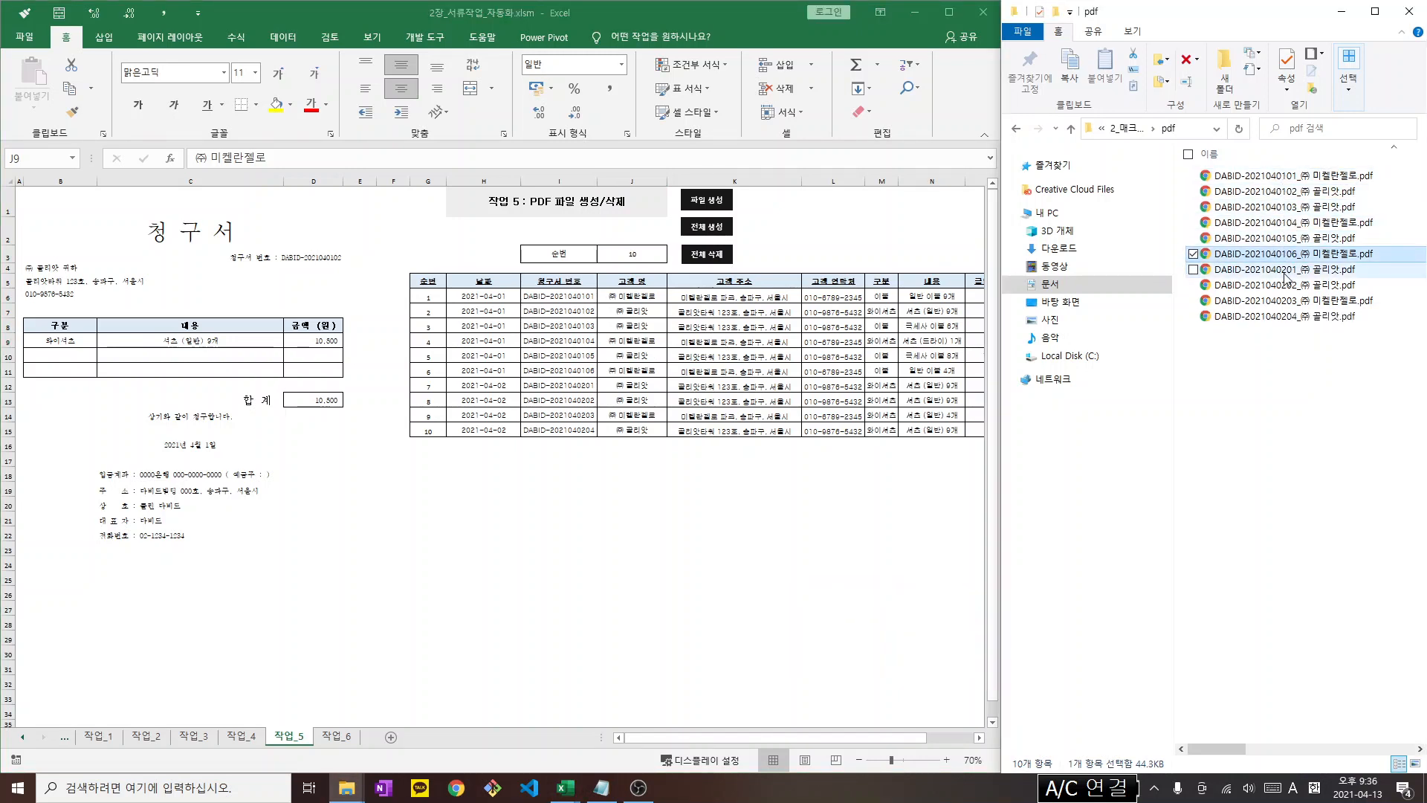
{"action": "left_click", "coordinate": [1288, 271]}
{"action": "left_click", "coordinate": [1289, 286]}
{"action": "left_click", "coordinate": [1291, 302]}
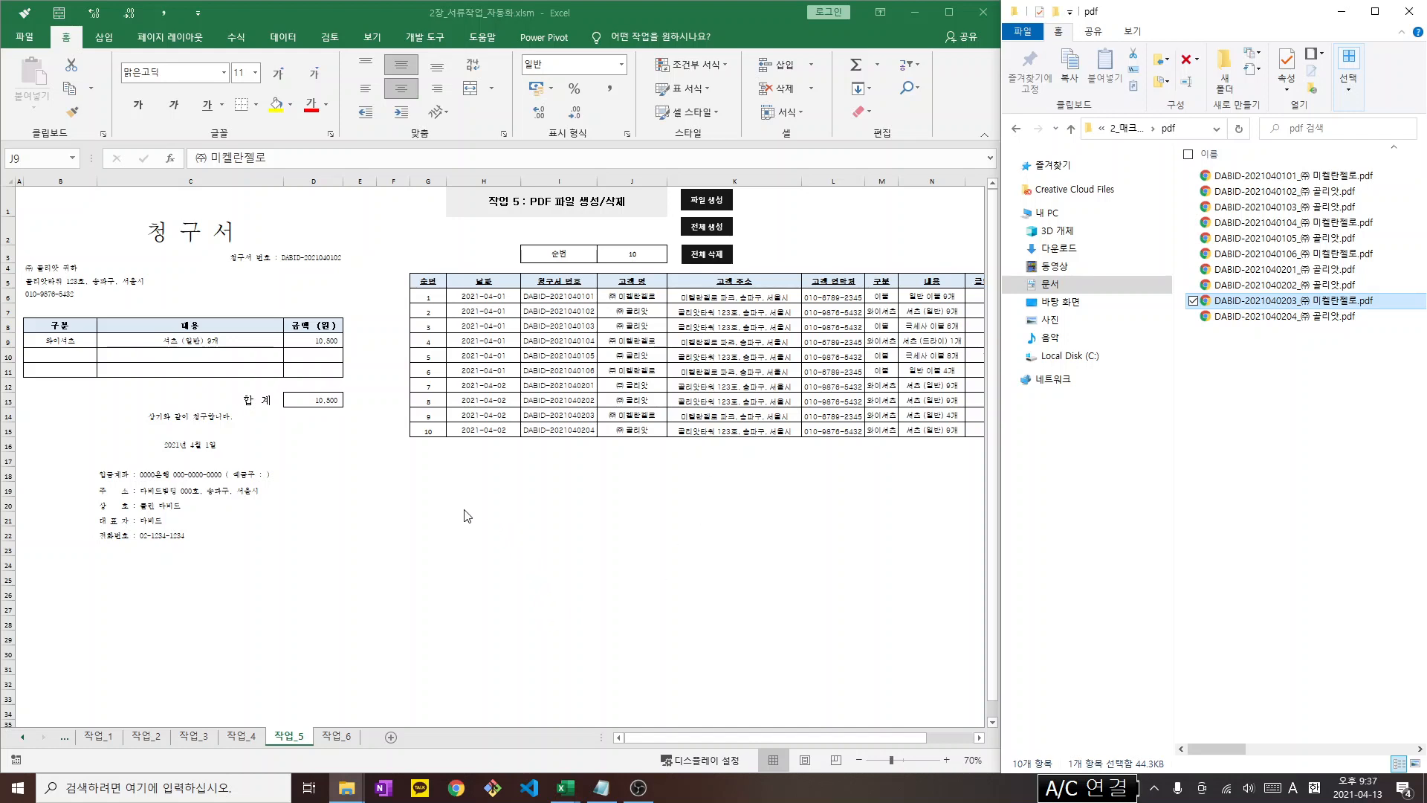
Open sheet 작업_6 and examine the 고객 명 and 날짜 columns of its billing table
{"action": "left_click", "coordinate": [382, 513]}
{"action": "left_click", "coordinate": [336, 737]}
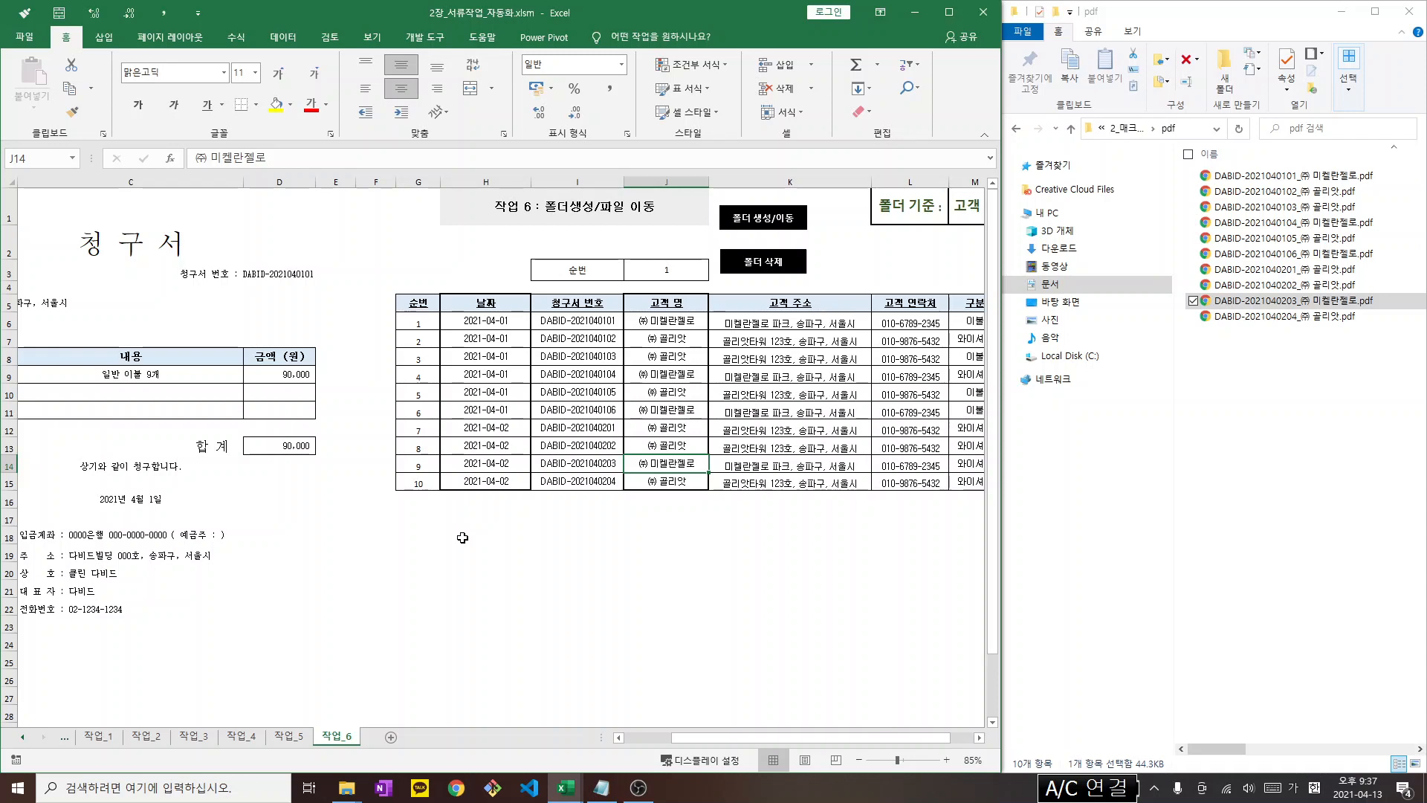
{"action": "left_click", "coordinate": [429, 571]}
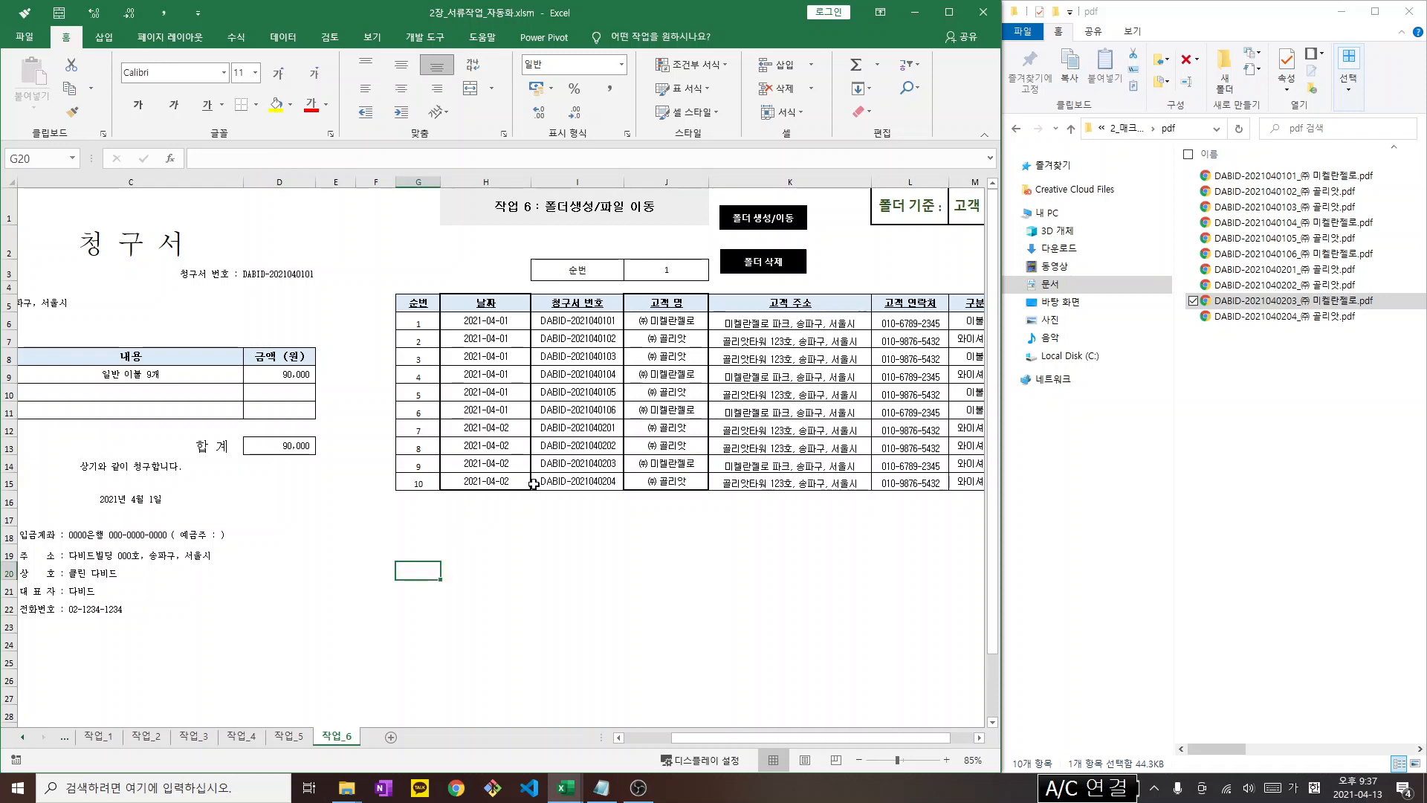
{"action": "left_click", "coordinate": [687, 340]}
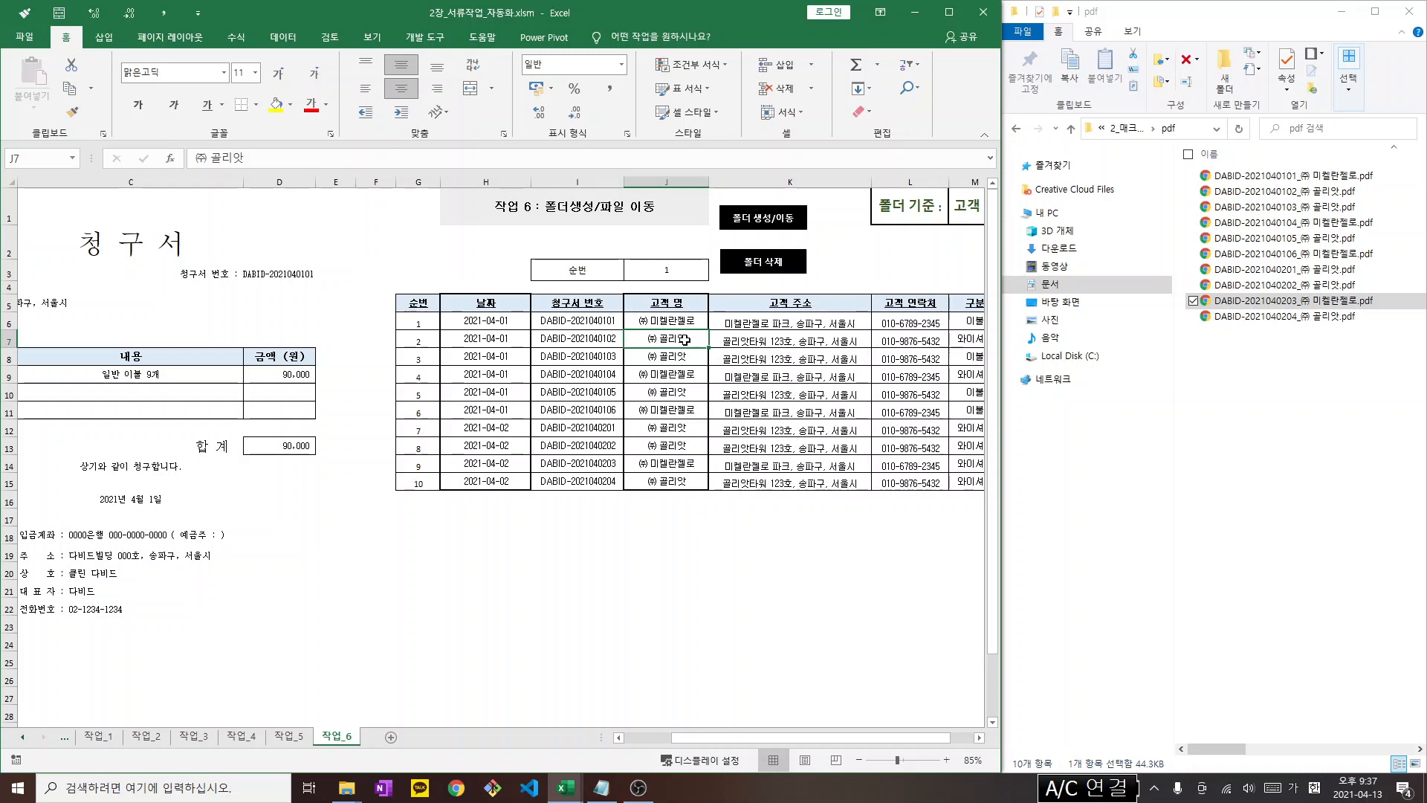
{"action": "left_click", "coordinate": [494, 350]}
{"action": "left_click", "coordinate": [493, 450]}
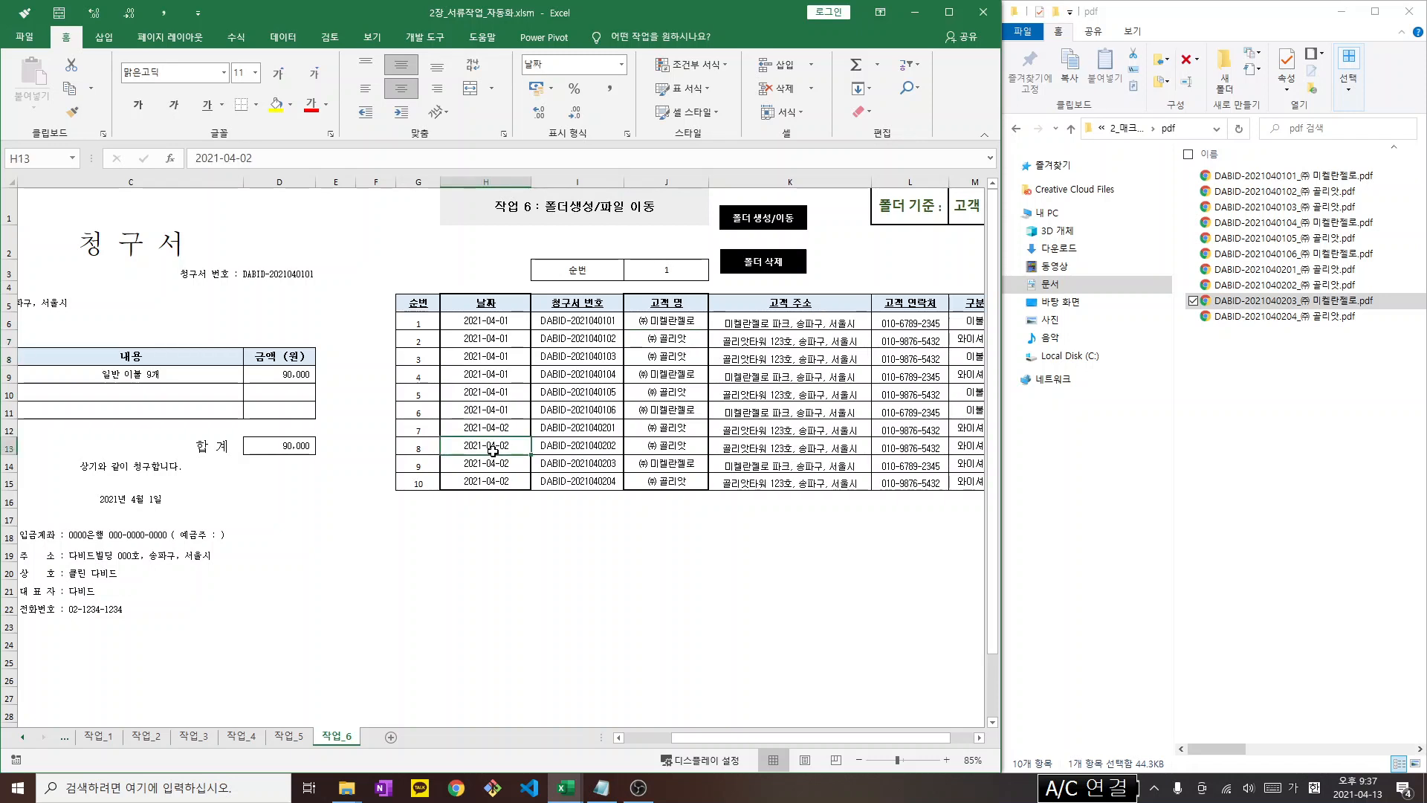
{"action": "left_click", "coordinate": [497, 413]}
{"action": "left_click", "coordinate": [500, 461]}
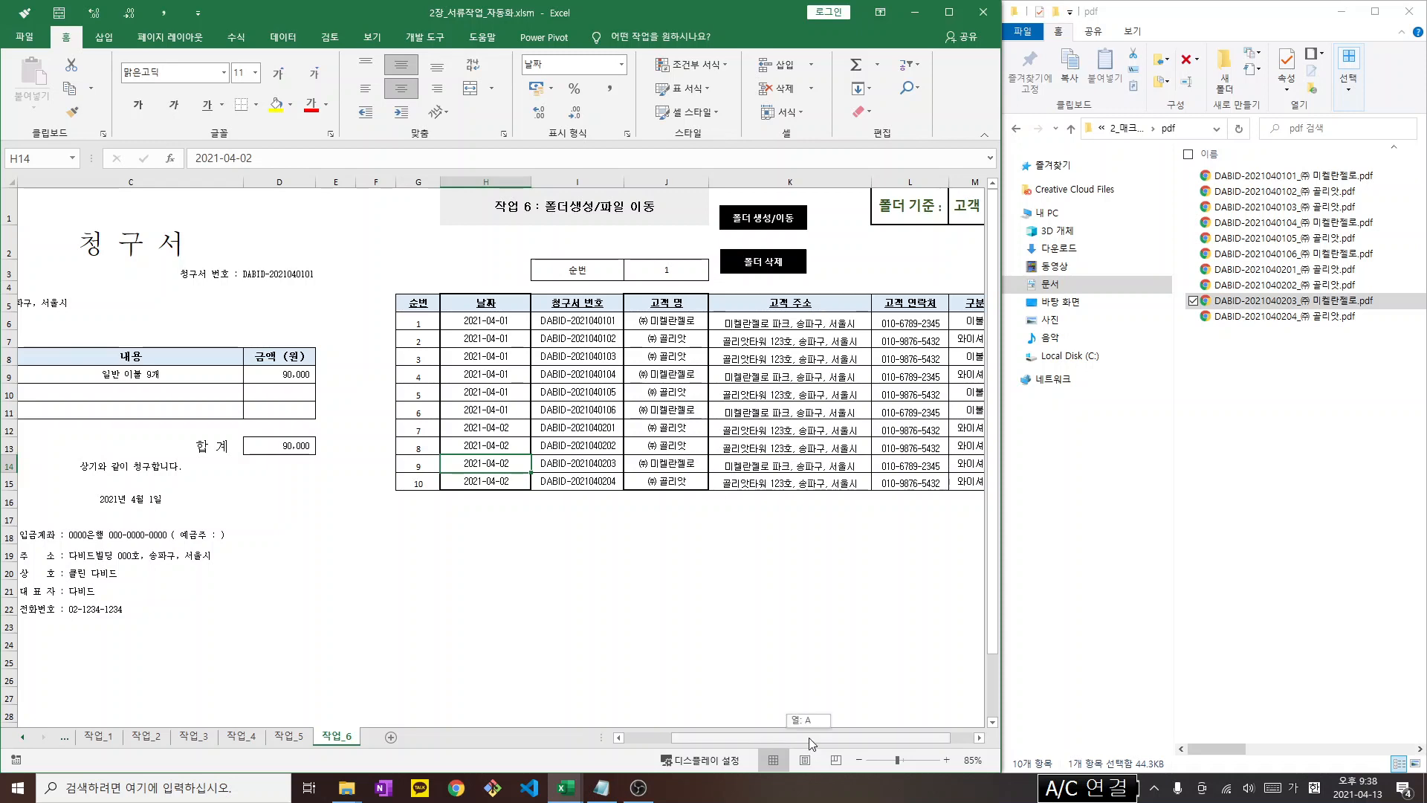
Sort the PDFs into customer folders with 폴더 생성/이동, using 고객 명 as the 폴더 기준
{"action": "left_click_drag", "start_coordinate": [808, 737], "coordinate": [824, 738]}
{"action": "left_click", "coordinate": [750, 207]}
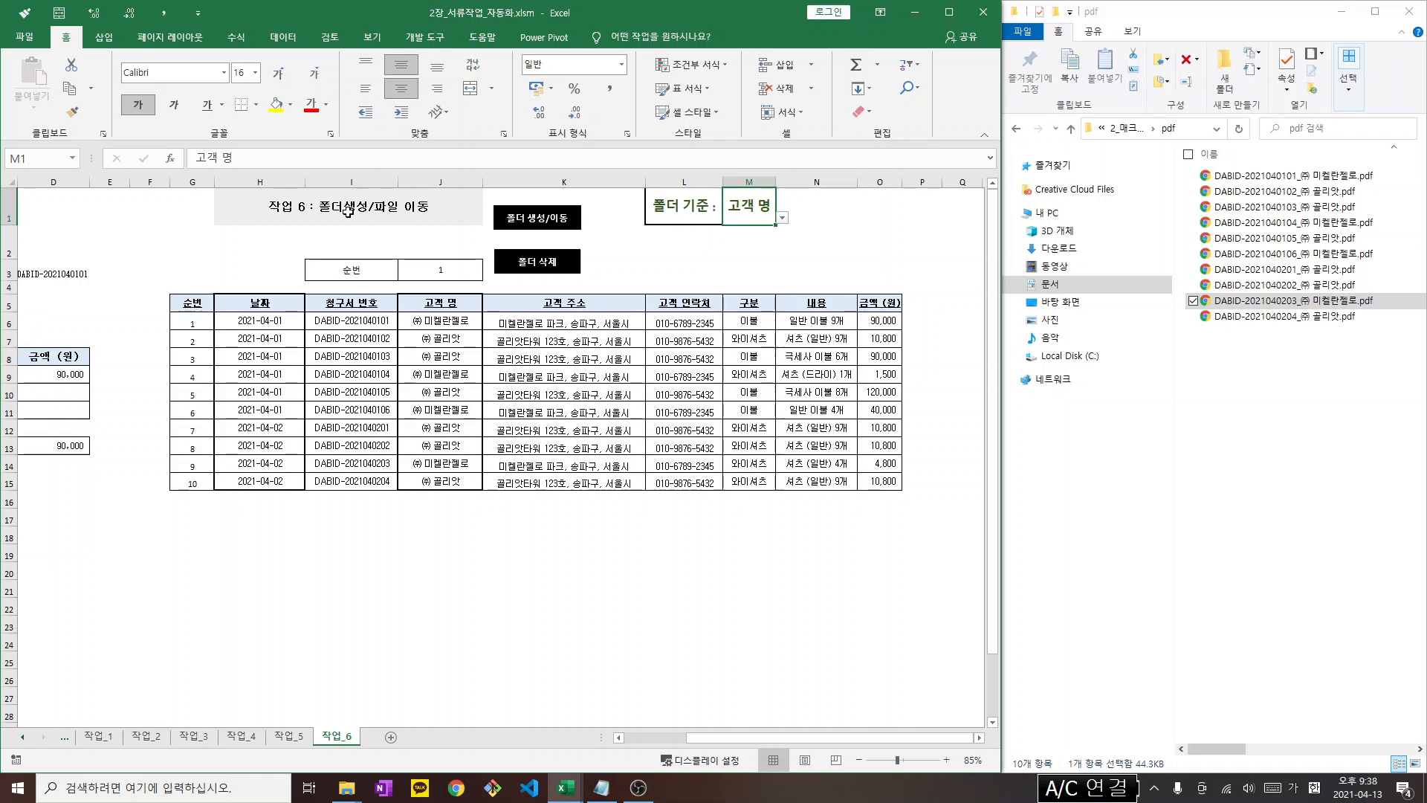
{"action": "left_click_drag", "start_coordinate": [767, 733], "coordinate": [768, 734]}
{"action": "left_click", "coordinate": [660, 241]}
{"action": "left_click", "coordinate": [663, 269]}
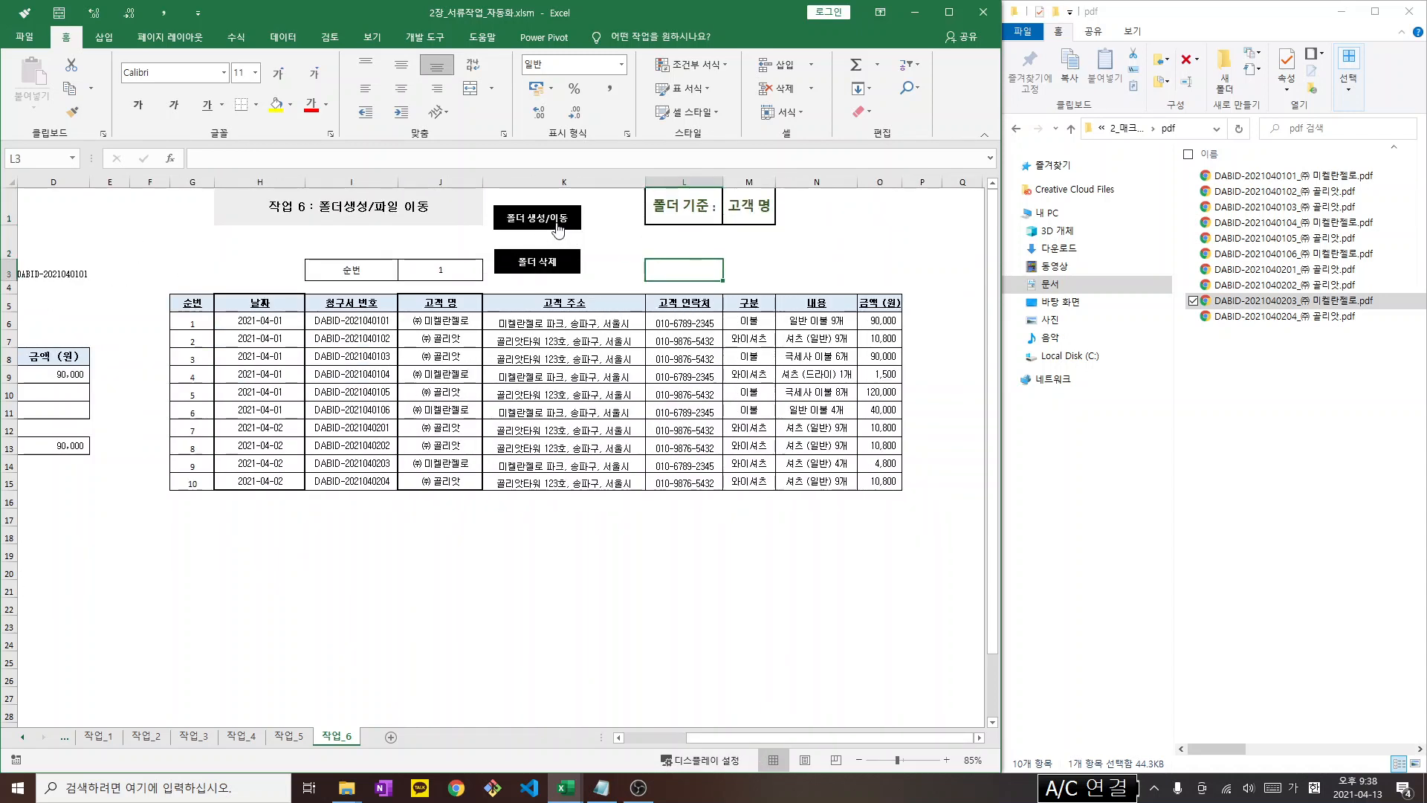
{"action": "left_click", "coordinate": [558, 225]}
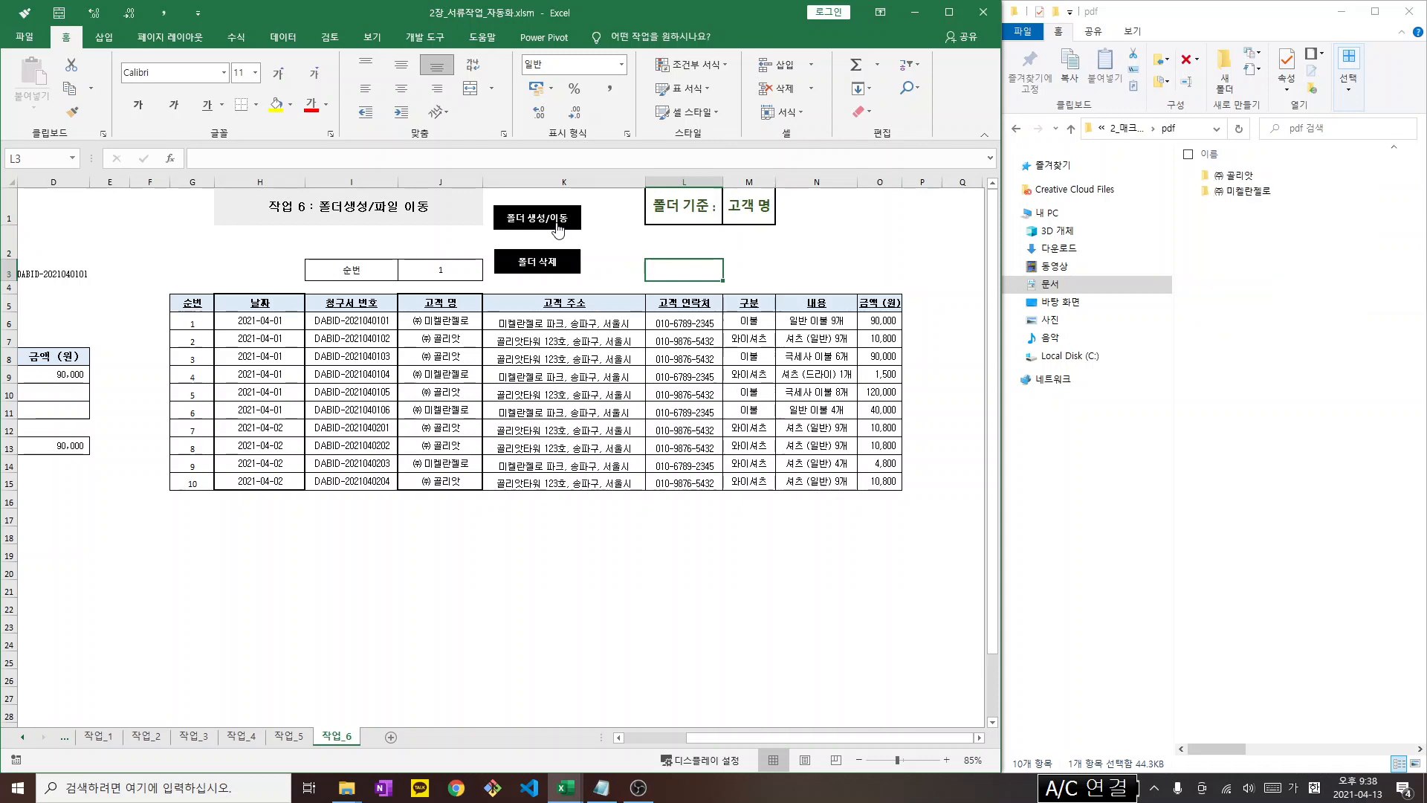
Compare the customer names in the 고객 명 column with the customer folders in the pdf folder
{"action": "left_click", "coordinate": [442, 358]}
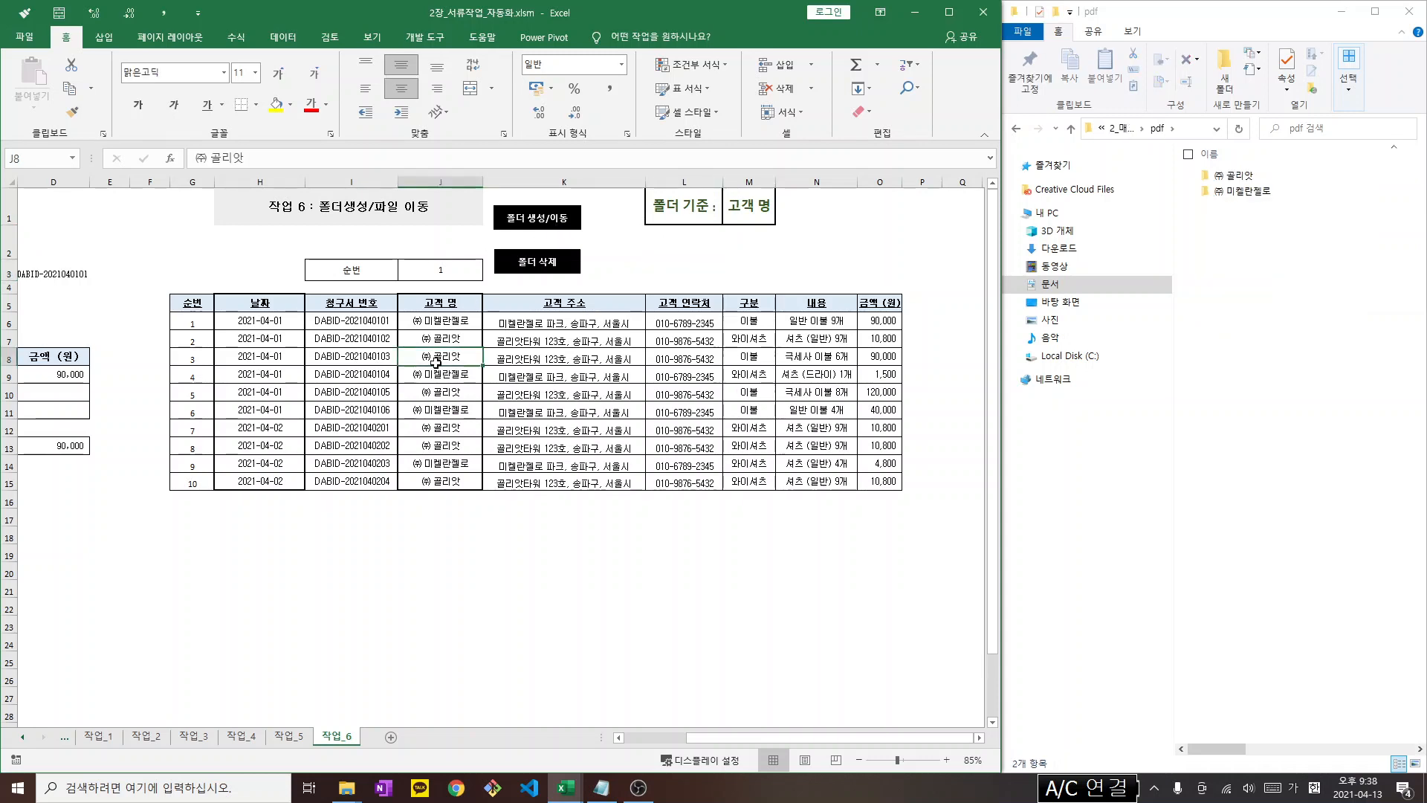
{"action": "left_click", "coordinate": [463, 303]}
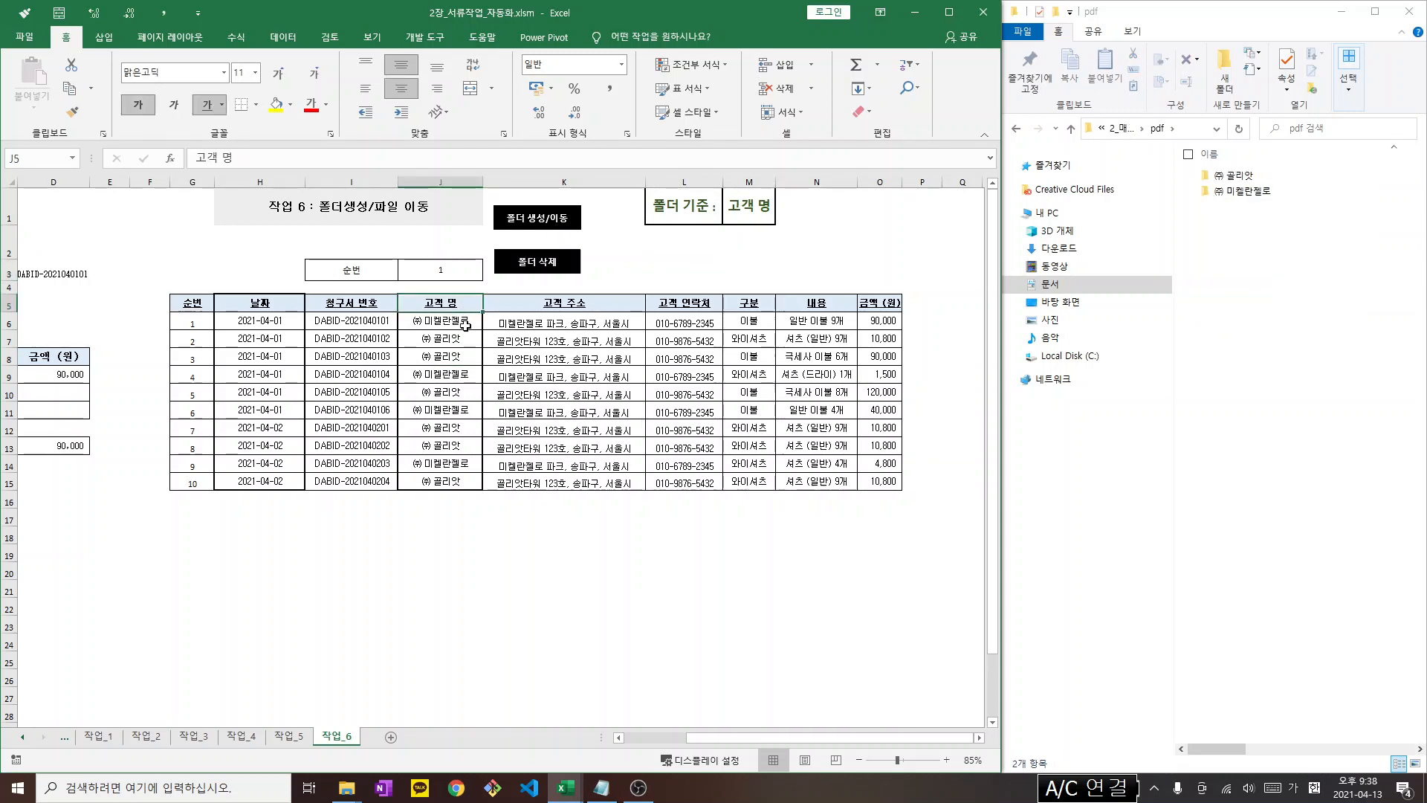
{"action": "left_click", "coordinate": [464, 335]}
{"action": "mouse_move", "coordinate": [444, 374]}
{"action": "left_mouse_down"}
{"action": "mouse_move", "coordinate": [448, 479]}
{"action": "mouse_move", "coordinate": [493, 502]}
{"action": "mouse_move", "coordinate": [462, 374]}
{"action": "left_mouse_up"}
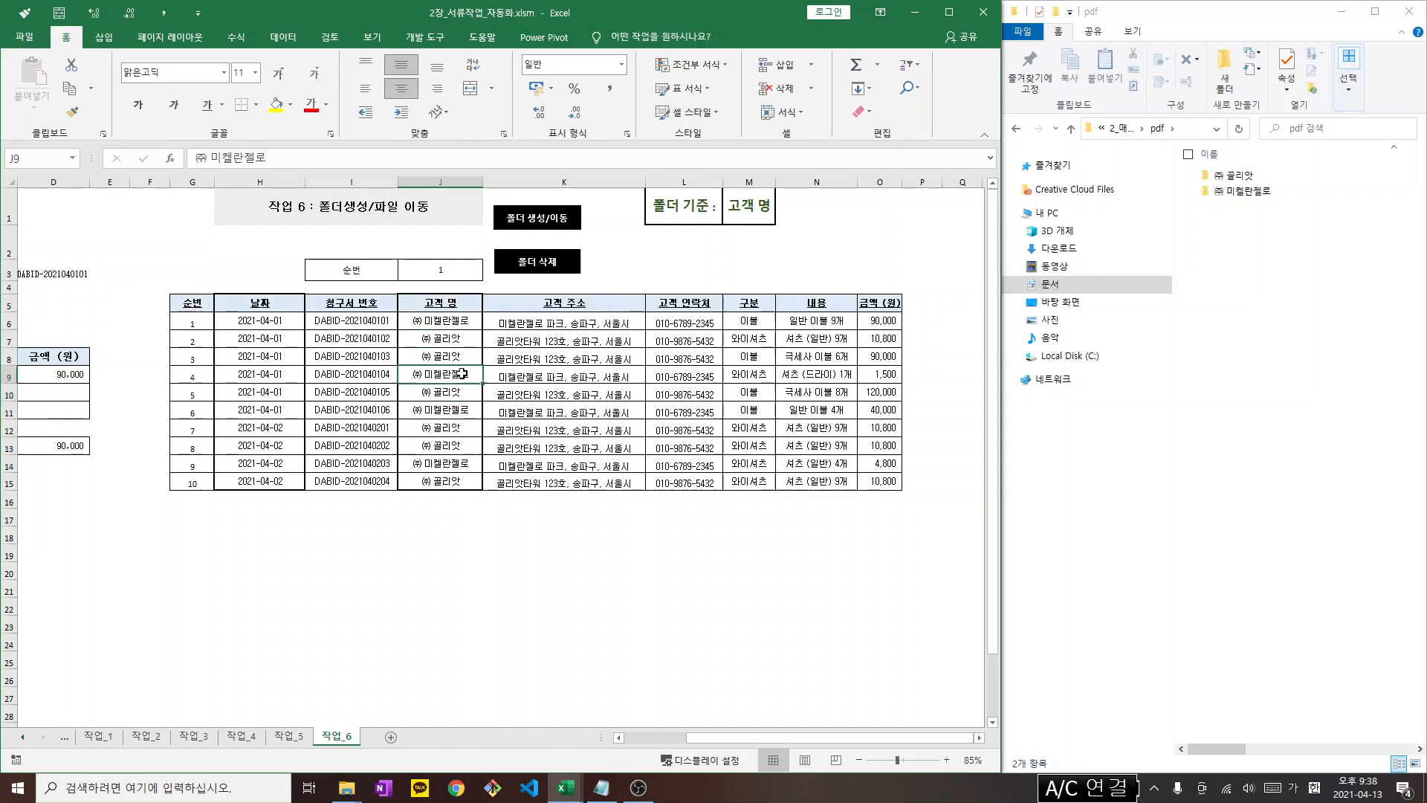
{"action": "left_click", "coordinate": [450, 429]}
{"action": "left_click", "coordinate": [453, 359]}
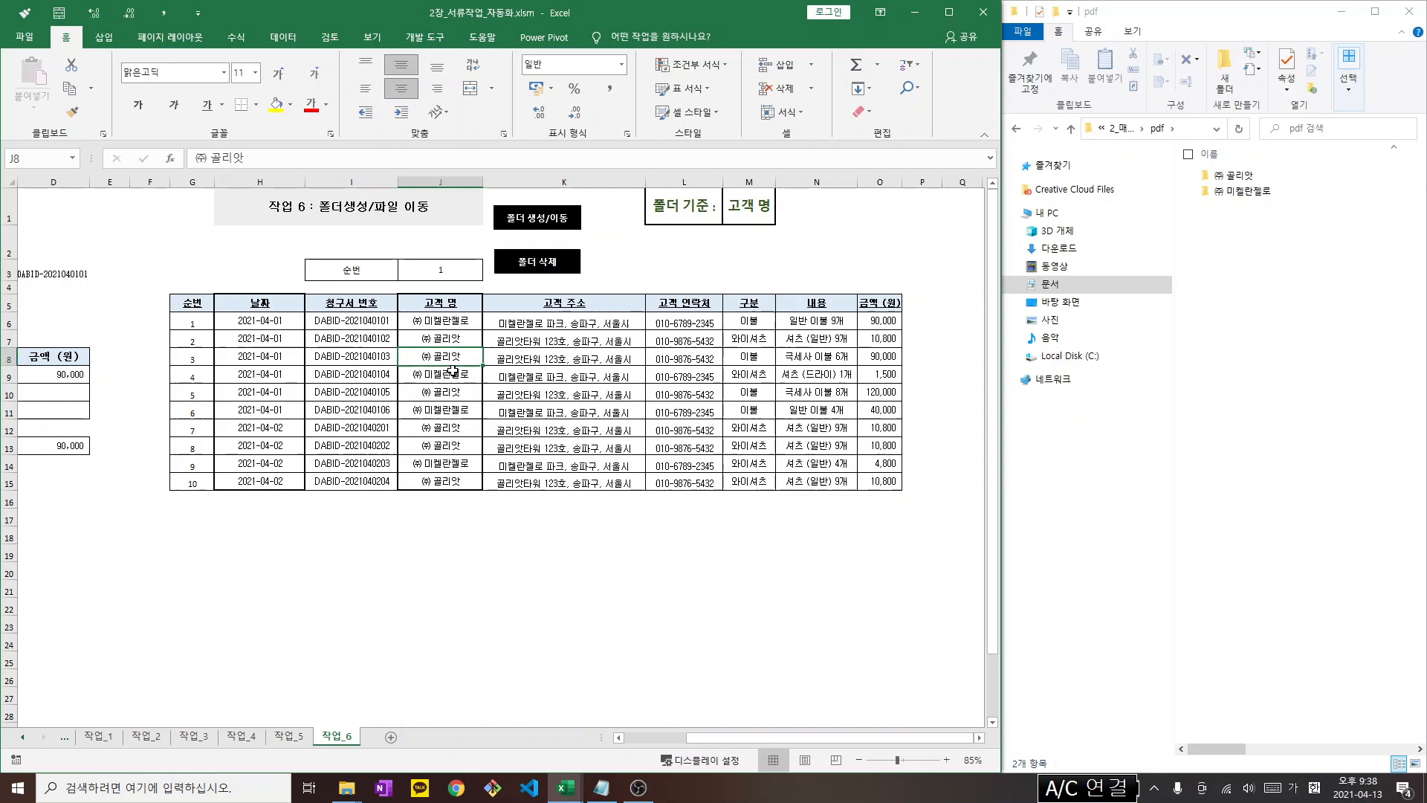
{"action": "left_click", "coordinate": [443, 411]}
Open the ㈜ 골리앗 folder, select all its PDFs to check them, and return to the pdf folder
{"action": "left_click", "coordinate": [1246, 280]}
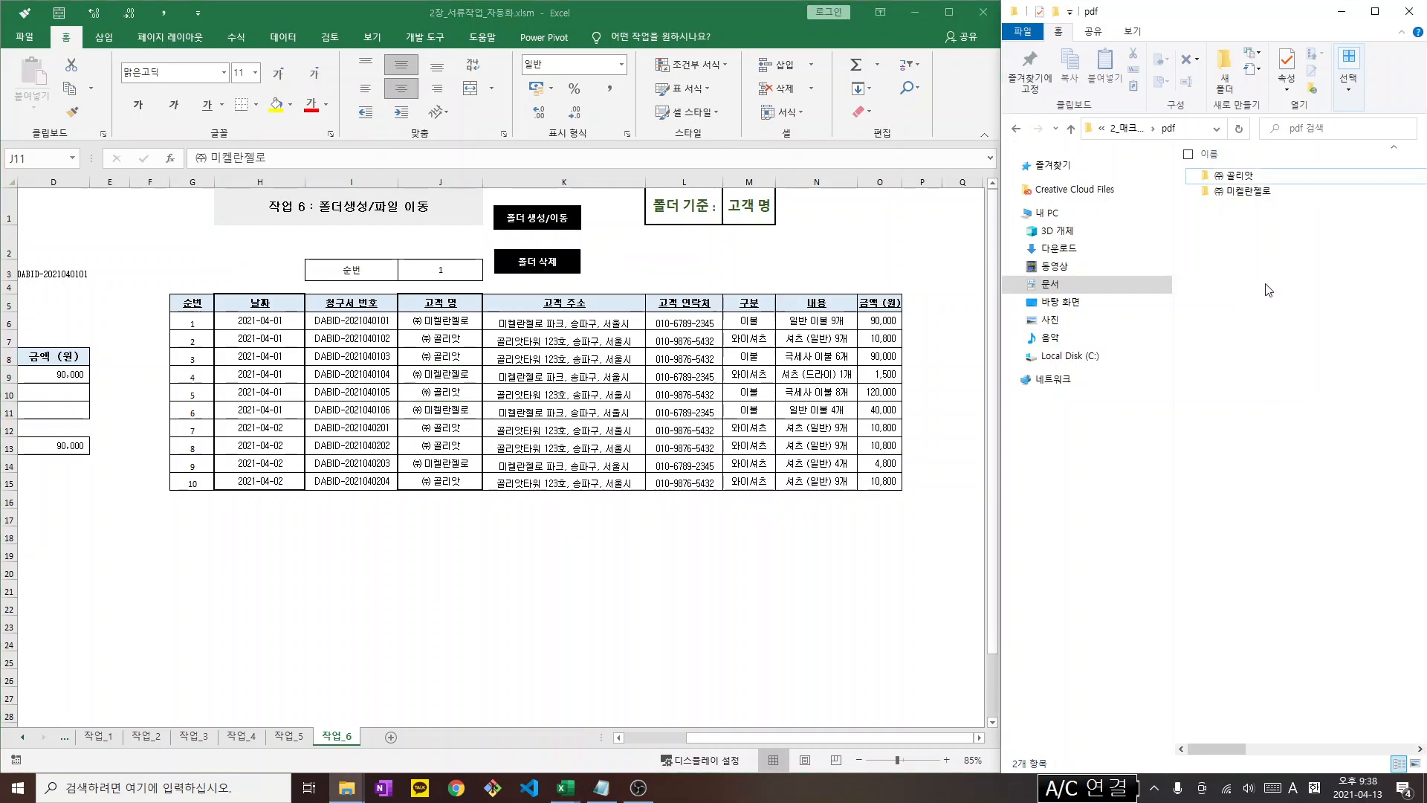
{"action": "double_click", "coordinate": [1237, 179]}
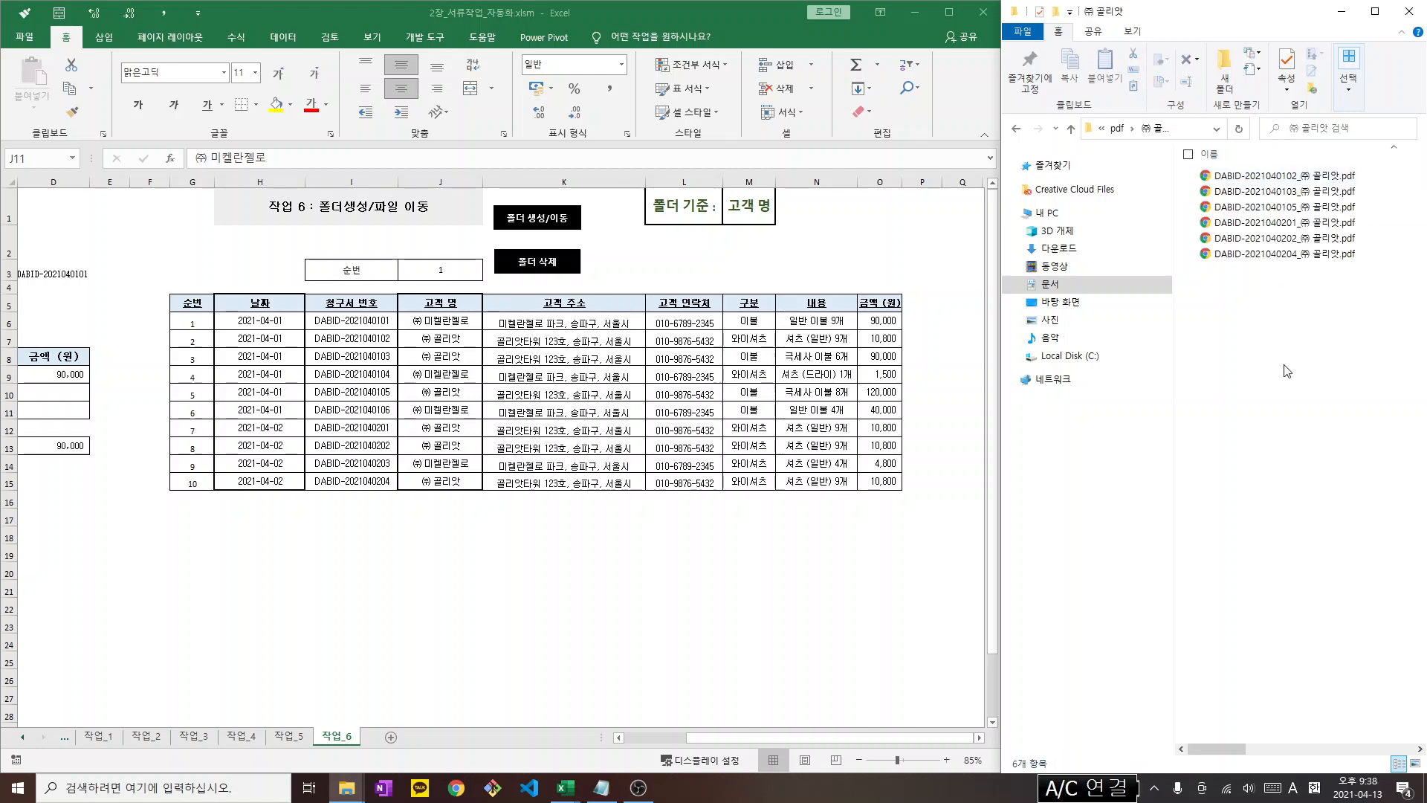
{"action": "left_click_drag", "start_coordinate": [1286, 367], "coordinate": [1248, 167]}
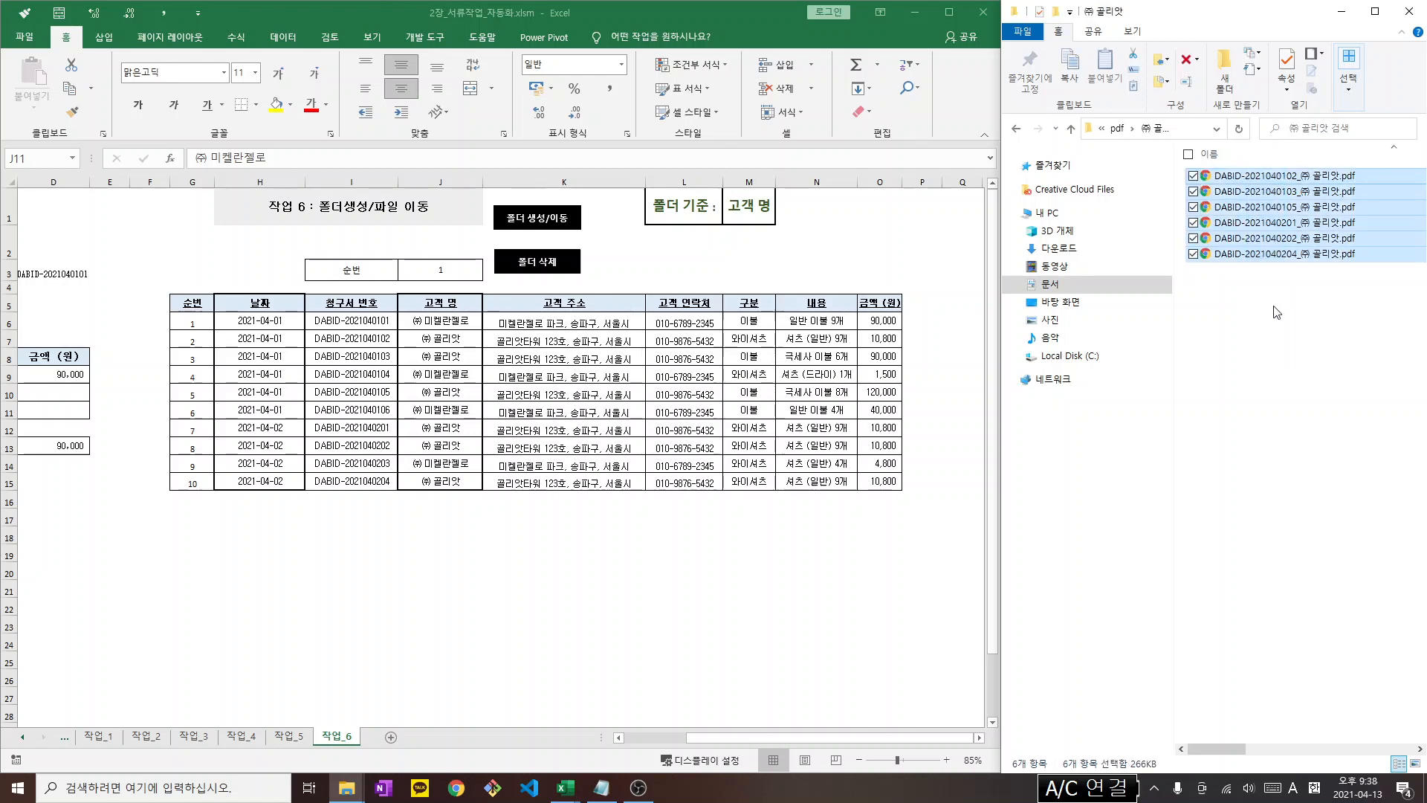
{"action": "left_click", "coordinate": [1277, 311]}
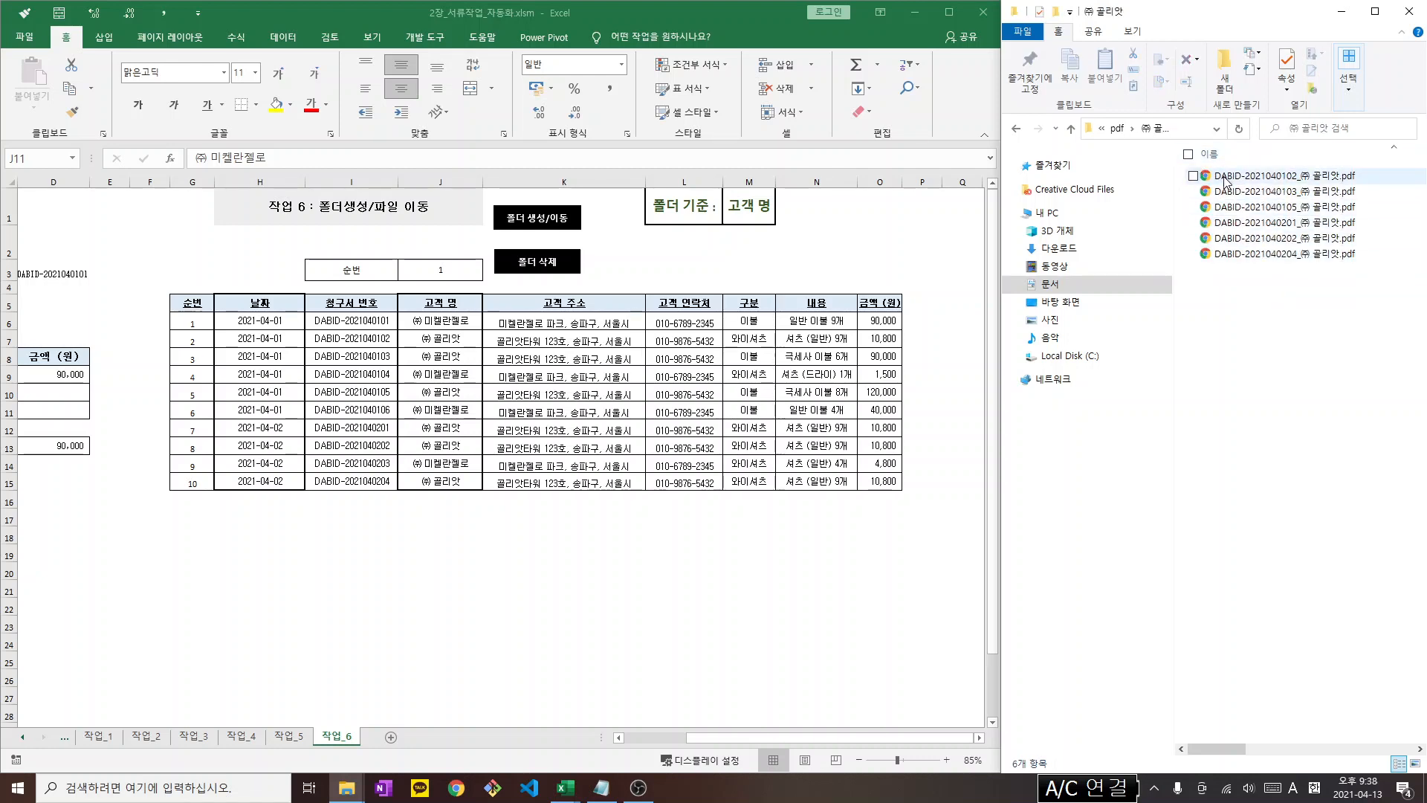
{"action": "left_click_drag", "start_coordinate": [1246, 305], "coordinate": [1256, 167]}
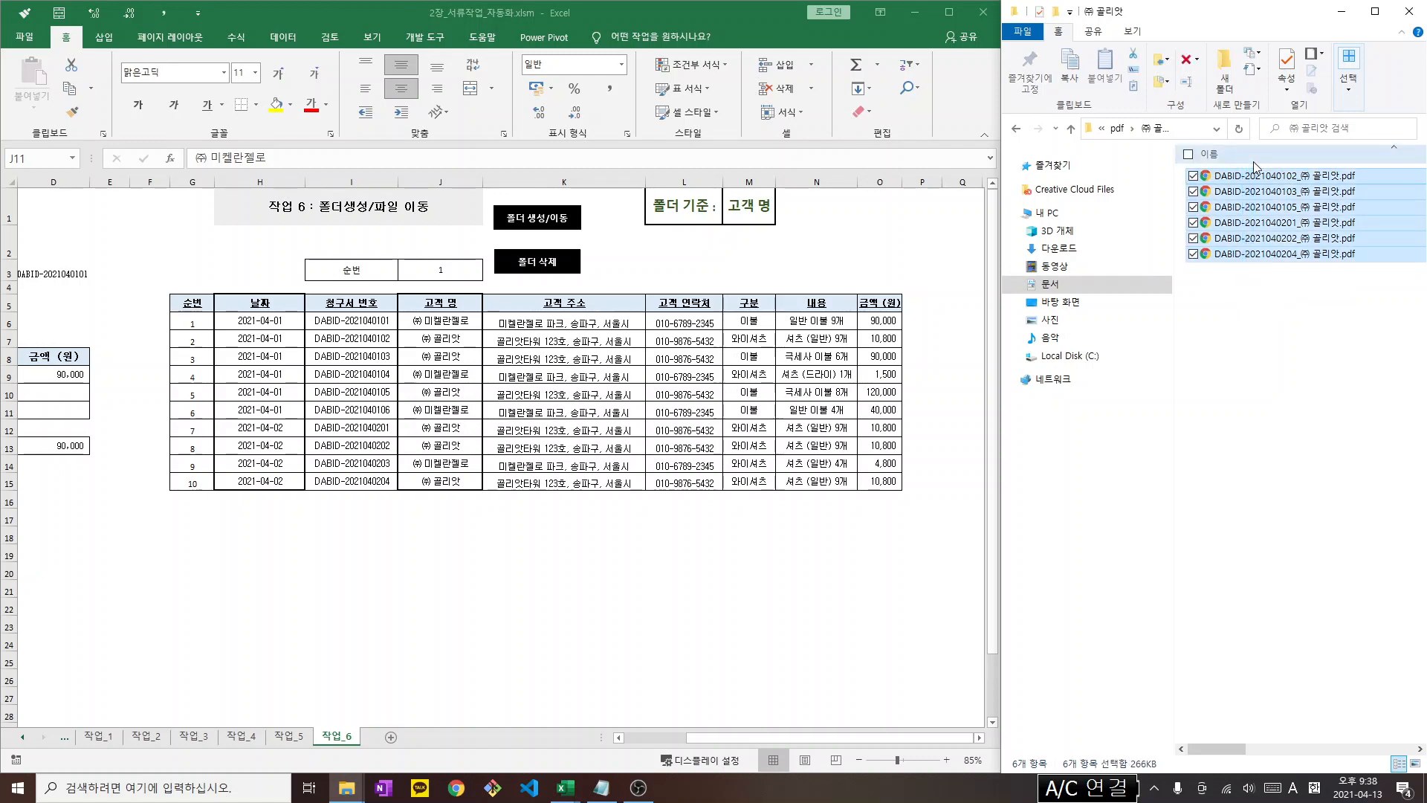
{"action": "left_click", "coordinate": [1020, 136]}
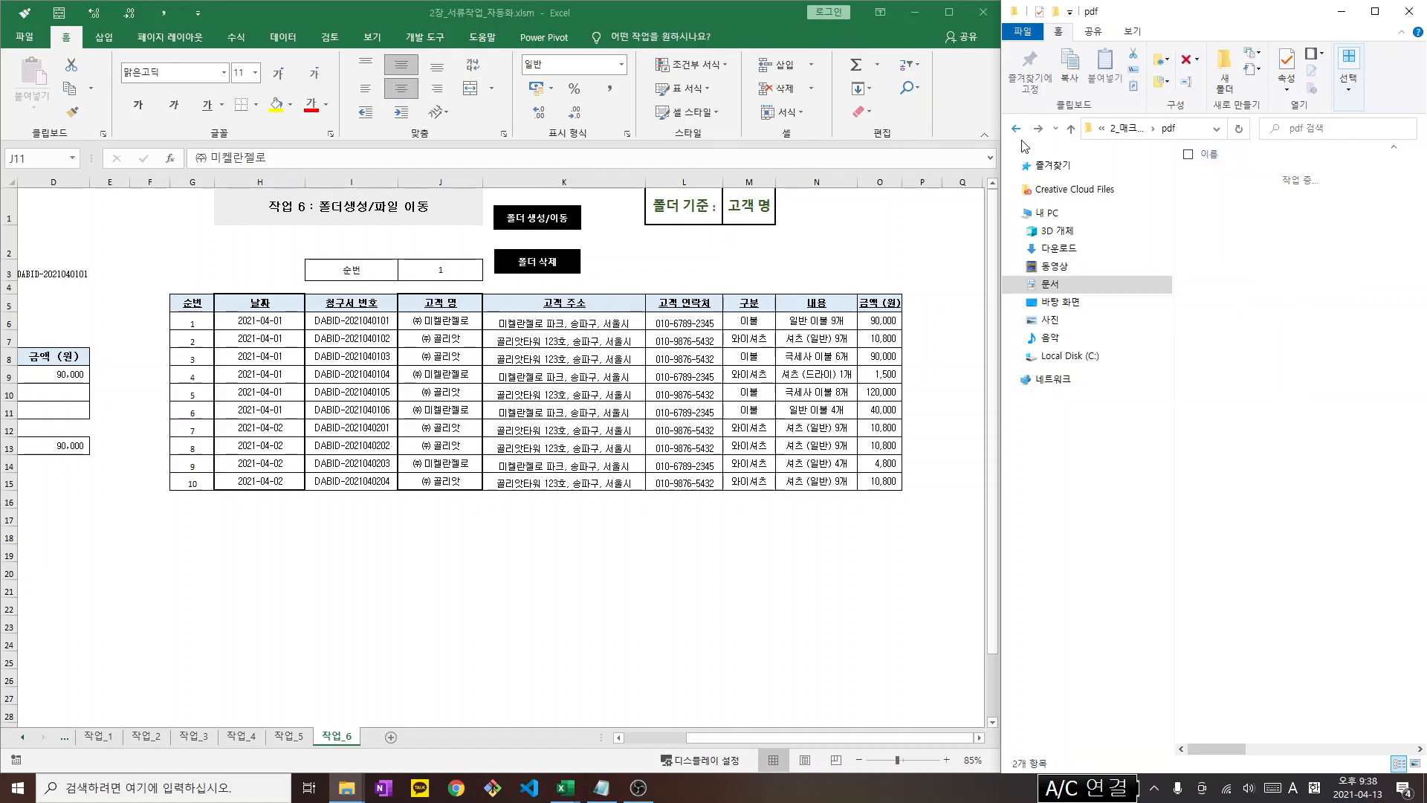
Open the ㈜ 미켈란젤로 folder, select all its PDFs to check them, and return to the pdf folder
{"action": "left_click", "coordinate": [1222, 195]}
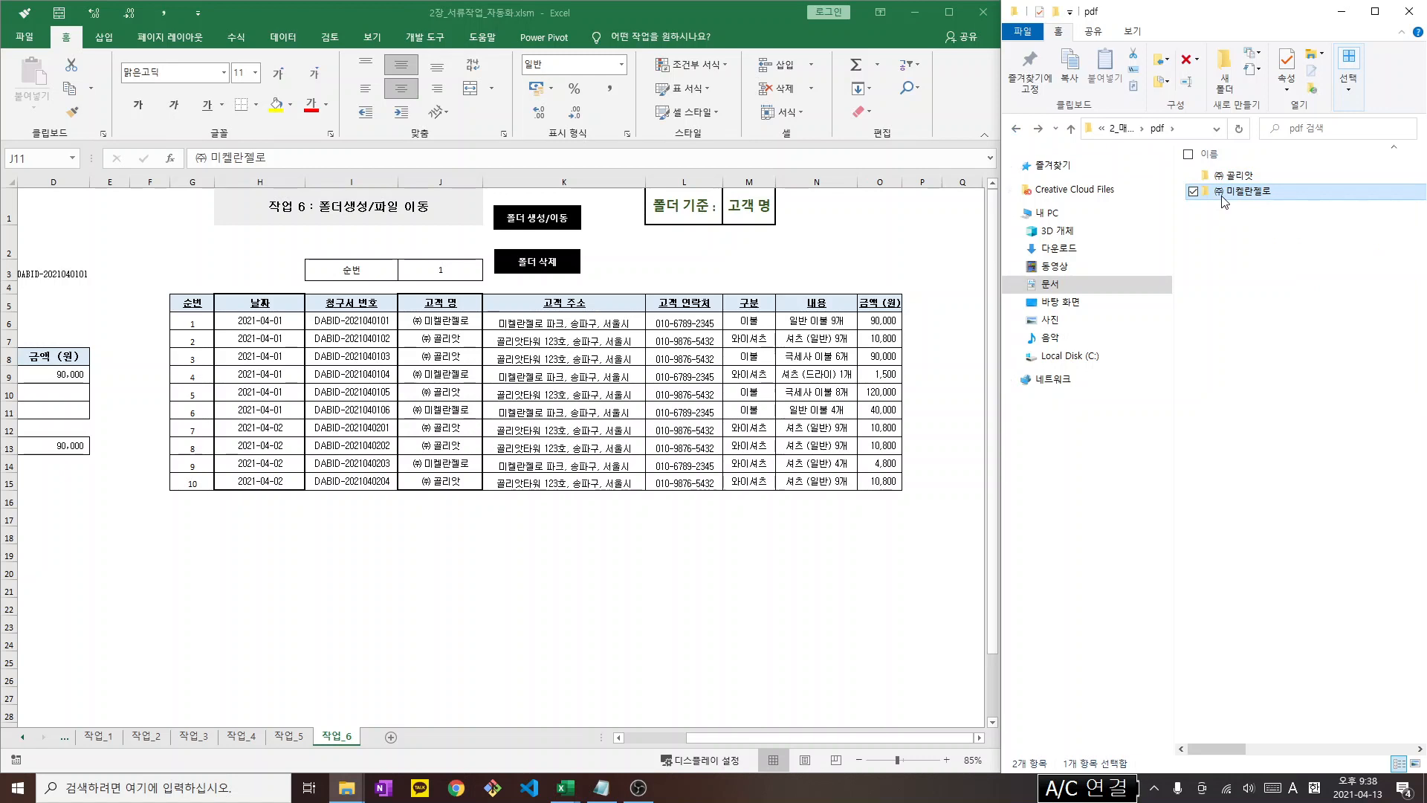
{"action": "double_click", "coordinate": [1223, 198]}
{"action": "left_click_drag", "start_coordinate": [1306, 322], "coordinate": [1242, 162]}
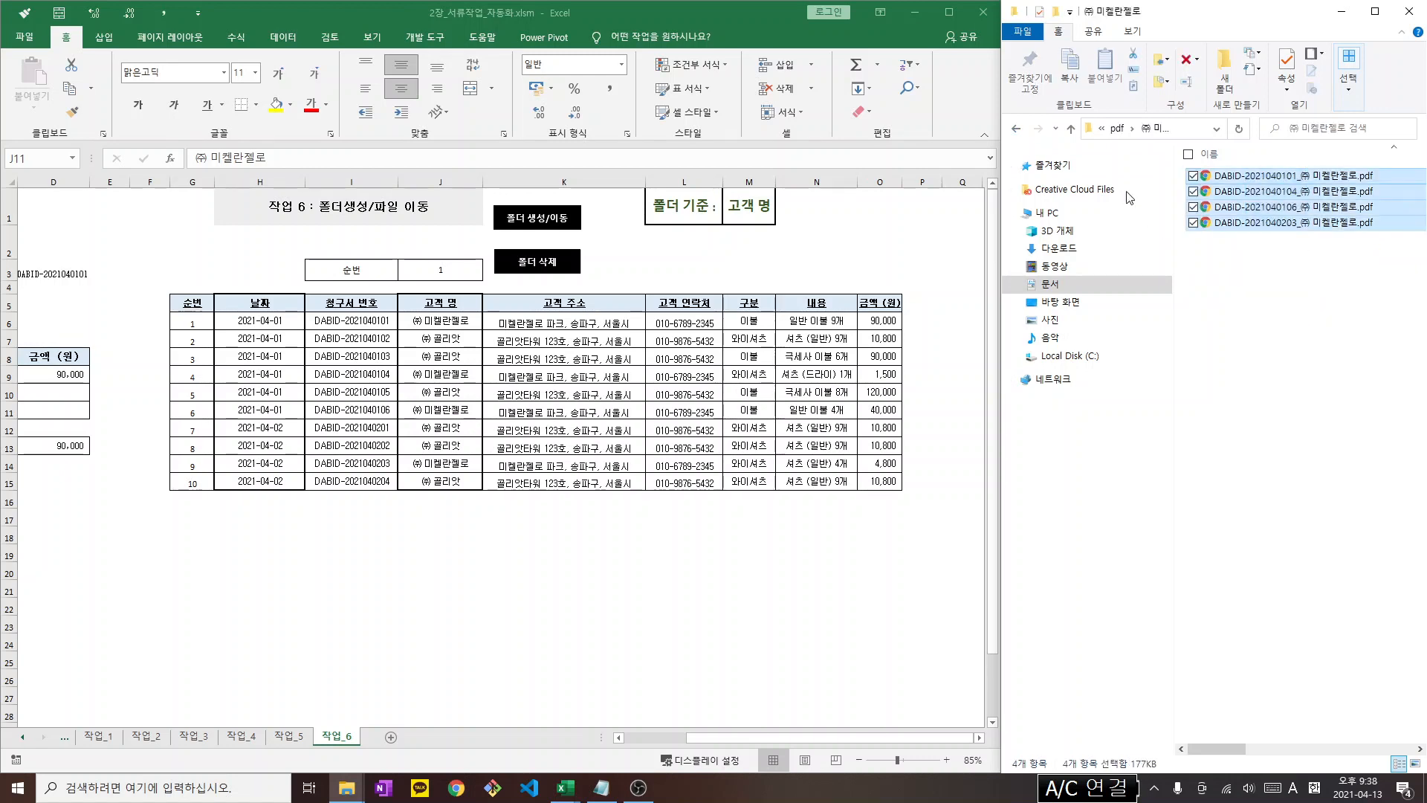
{"action": "left_click", "coordinate": [1016, 129]}
Remove the customer folders with 폴더 삭제 and select all PDFs in the pdf folder
{"action": "left_click", "coordinate": [549, 272]}
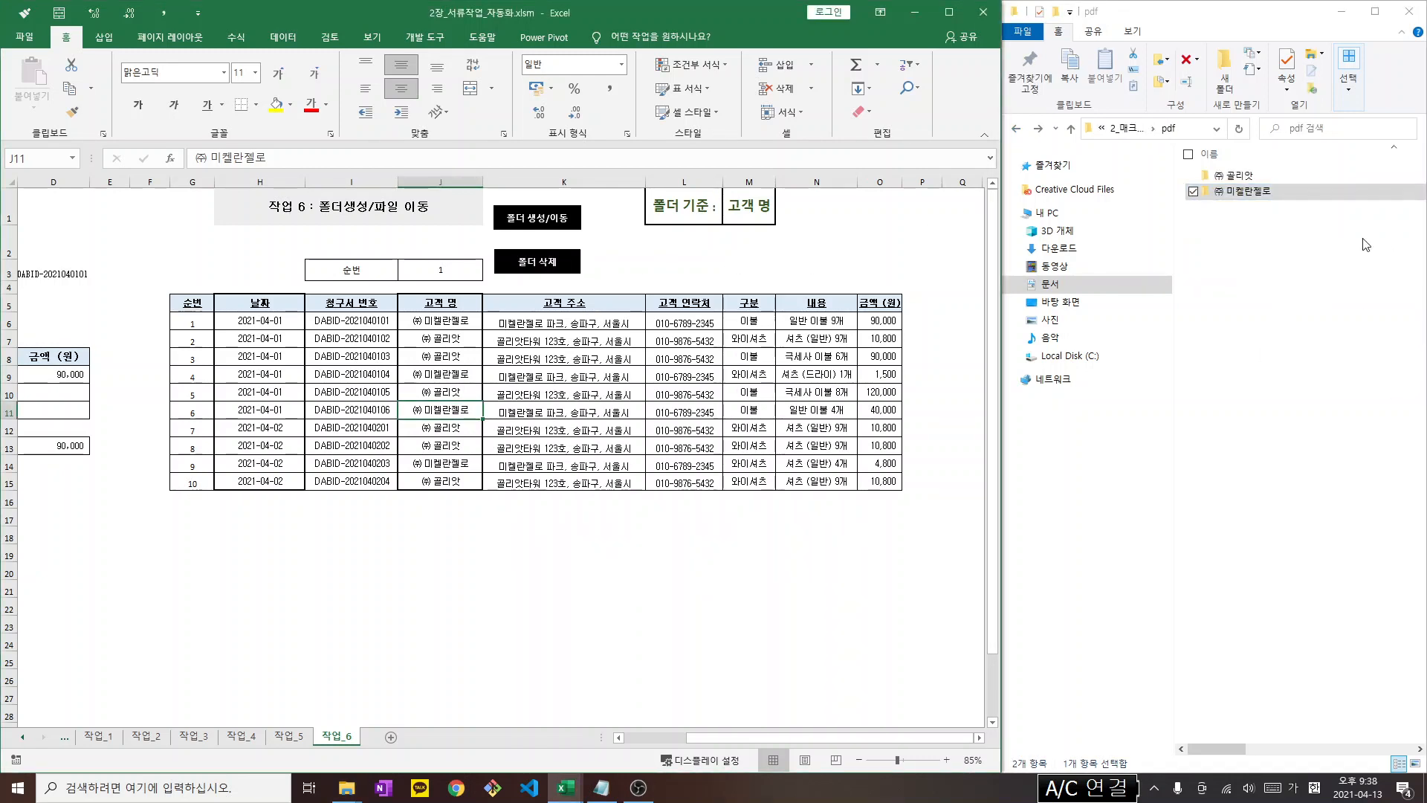
{"action": "left_click_drag", "start_coordinate": [1260, 431], "coordinate": [1243, 176]}
Set the 폴더 기준 to 날짜 and sort the PDFs into date folders with 폴더 생성/이동
{"action": "left_click", "coordinate": [758, 219]}
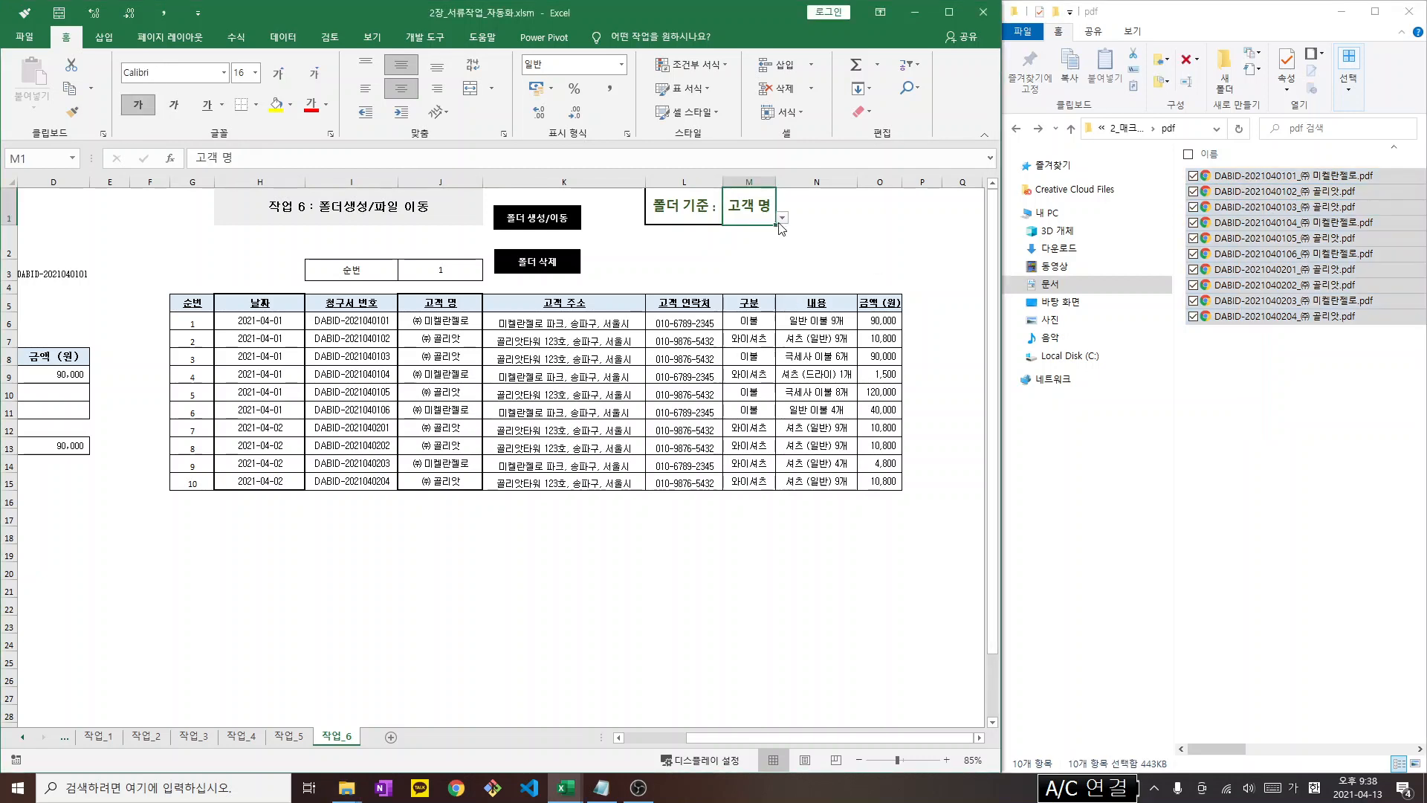
{"action": "left_click", "coordinate": [782, 219]}
{"action": "left_click", "coordinate": [761, 232]}
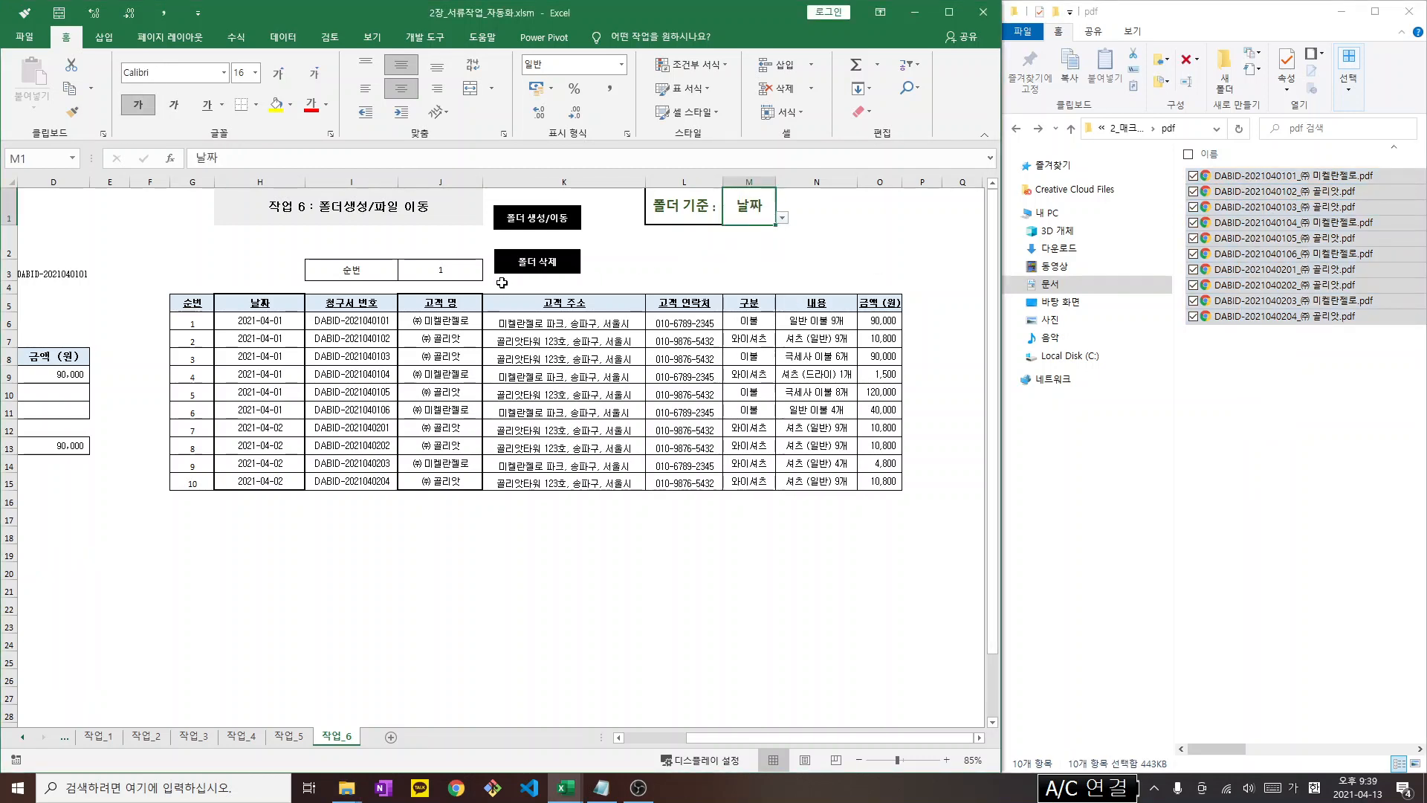
{"action": "left_click", "coordinate": [1258, 378]}
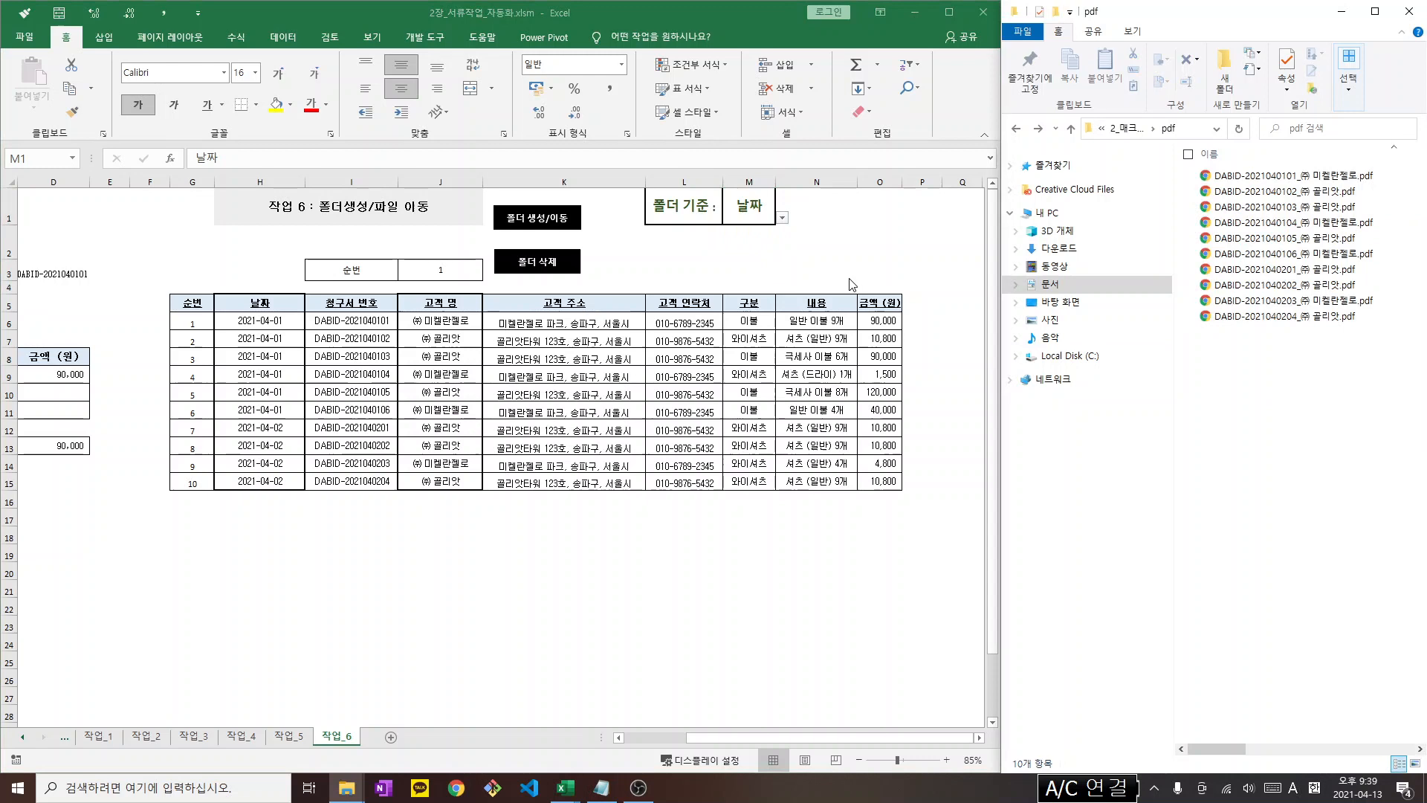
{"action": "left_click", "coordinate": [552, 223]}
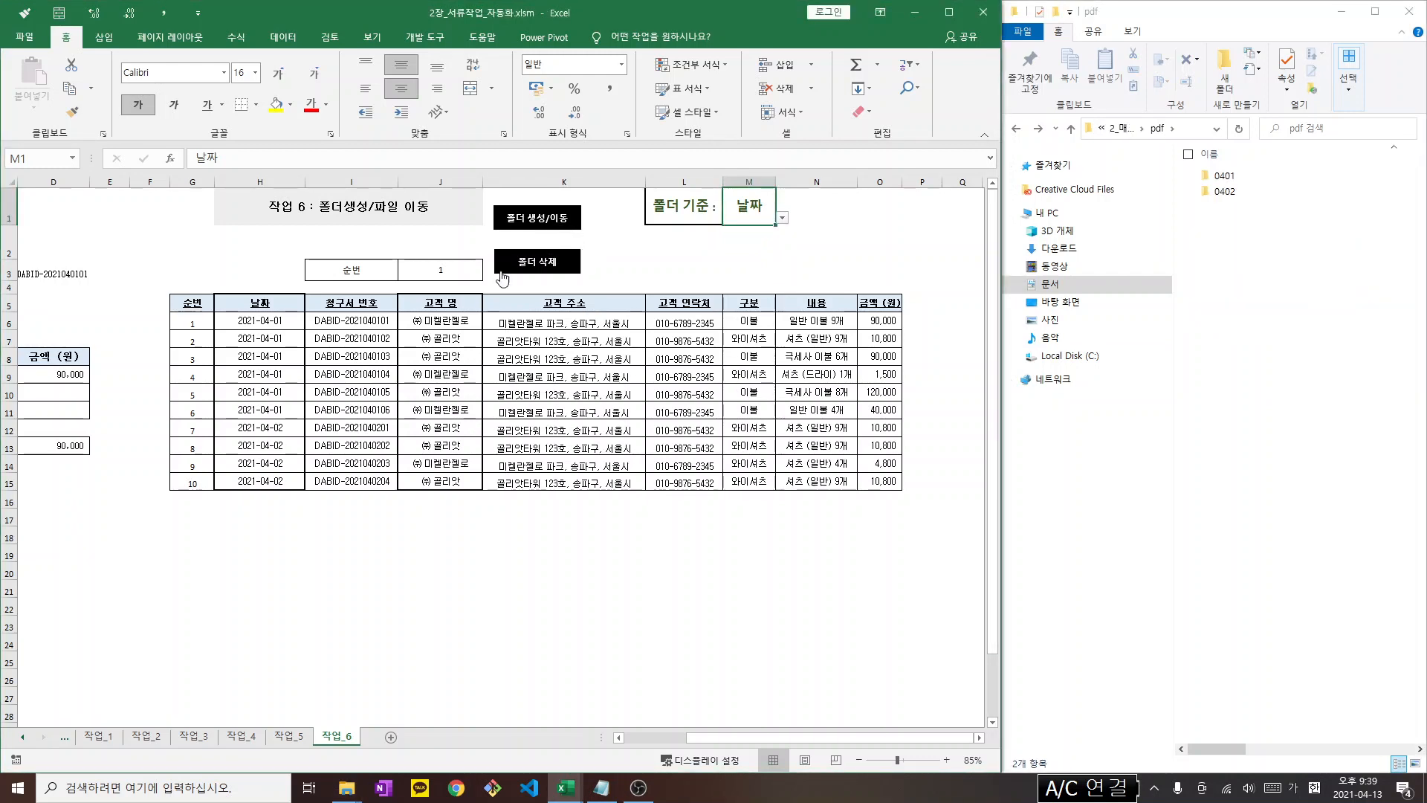
Select the 2021-04-01 dates in the billing table, check the PDFs in folder 0401, and return to the pdf folder
{"action": "left_click", "coordinate": [269, 330]}
{"action": "left_click_drag", "start_coordinate": [269, 316], "coordinate": [290, 417]}
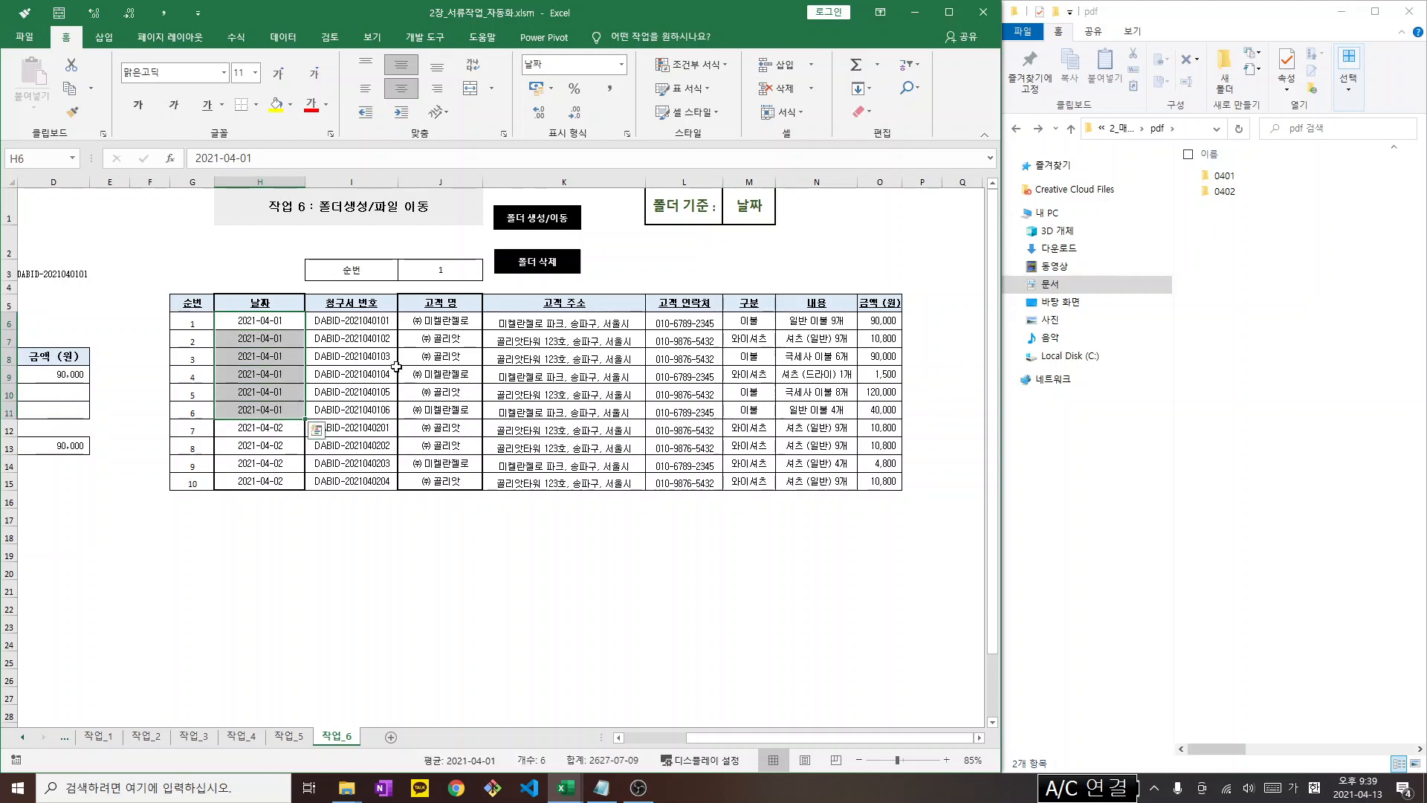
{"action": "double_click", "coordinate": [1226, 177]}
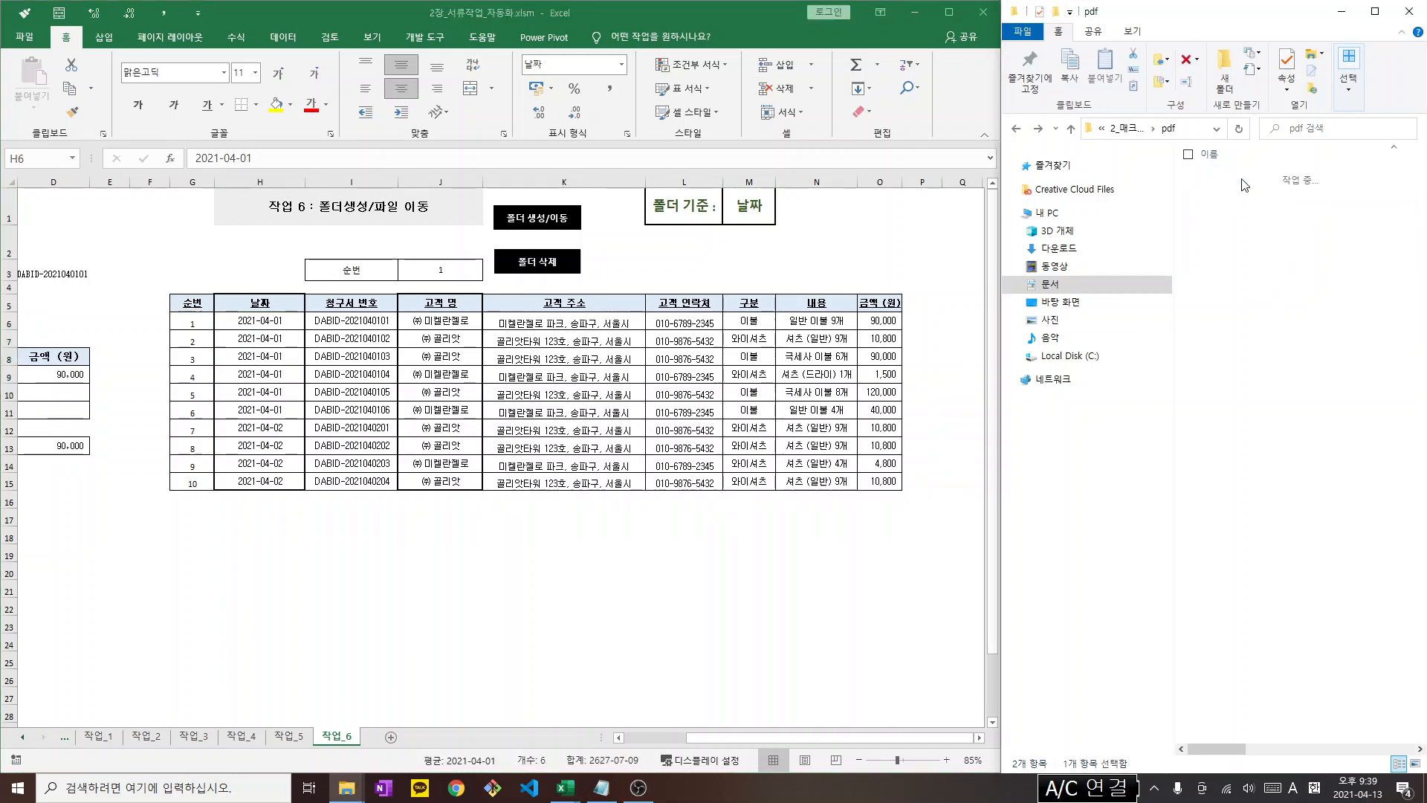
{"action": "left_click_drag", "start_coordinate": [1277, 353], "coordinate": [1175, 162]}
{"action": "left_click", "coordinate": [1017, 130]}
Open the 0402 folder and check its PDFs by selecting them all, clearing the selection at the end
{"action": "double_click", "coordinate": [1231, 193]}
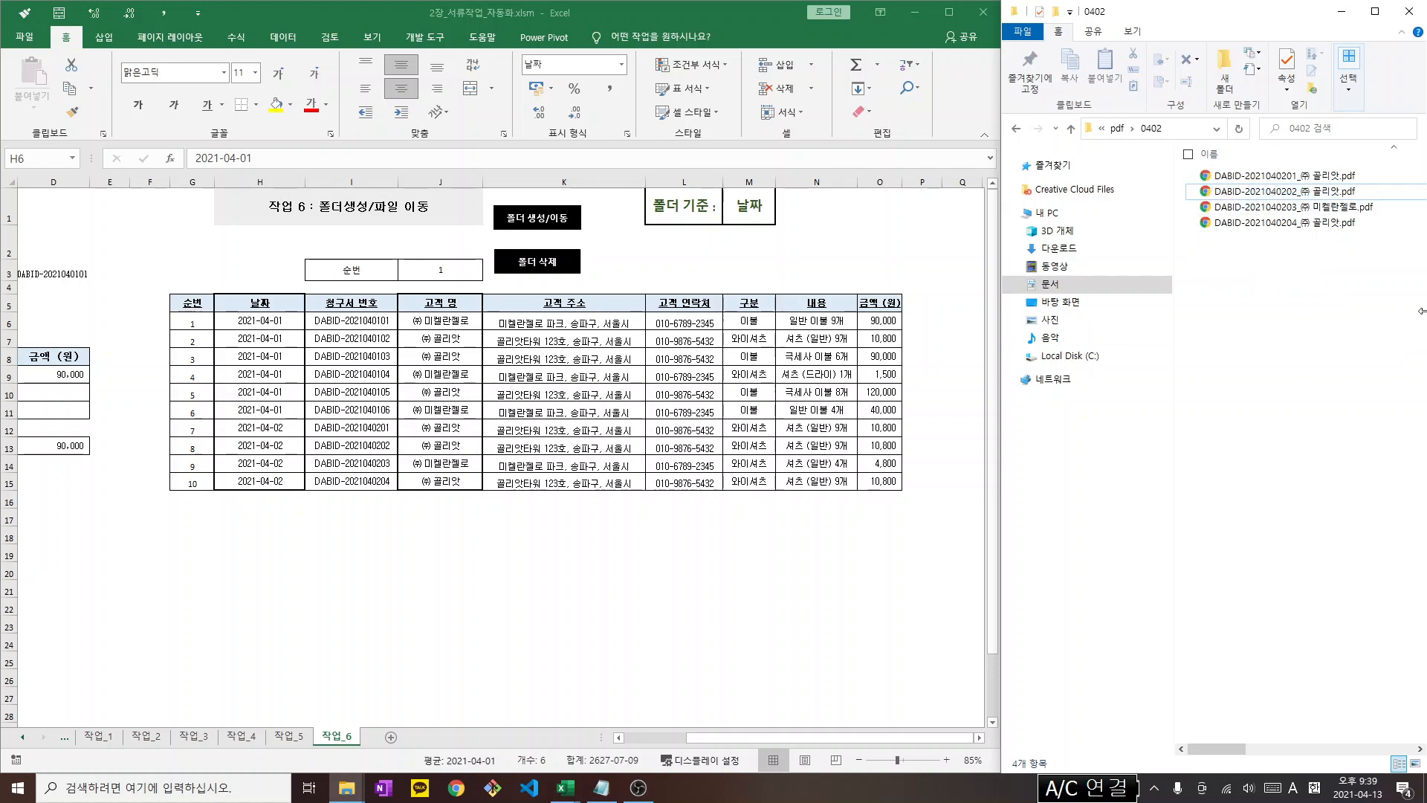
{"action": "left_click_drag", "start_coordinate": [1330, 358], "coordinate": [1234, 163]}
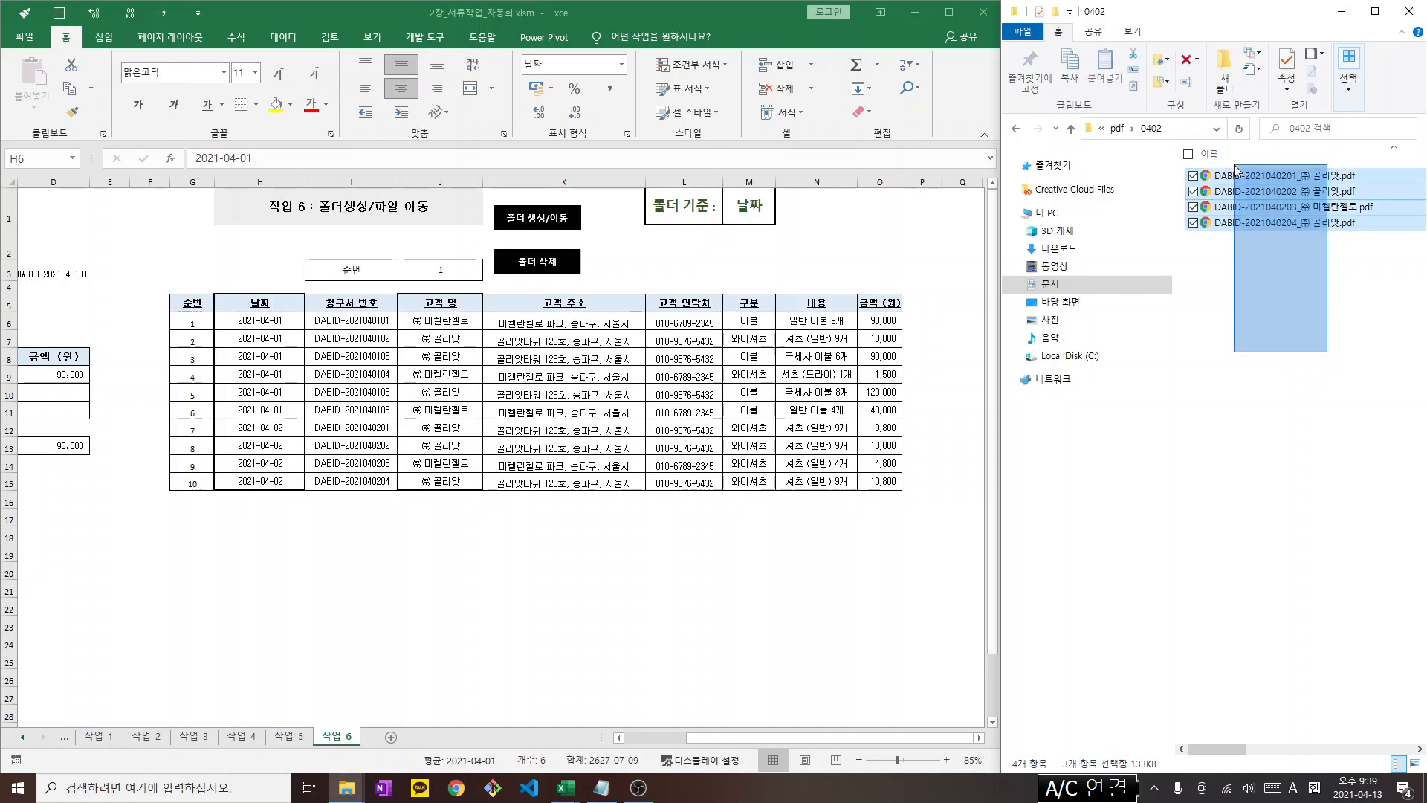
{"action": "left_click", "coordinate": [1266, 334]}
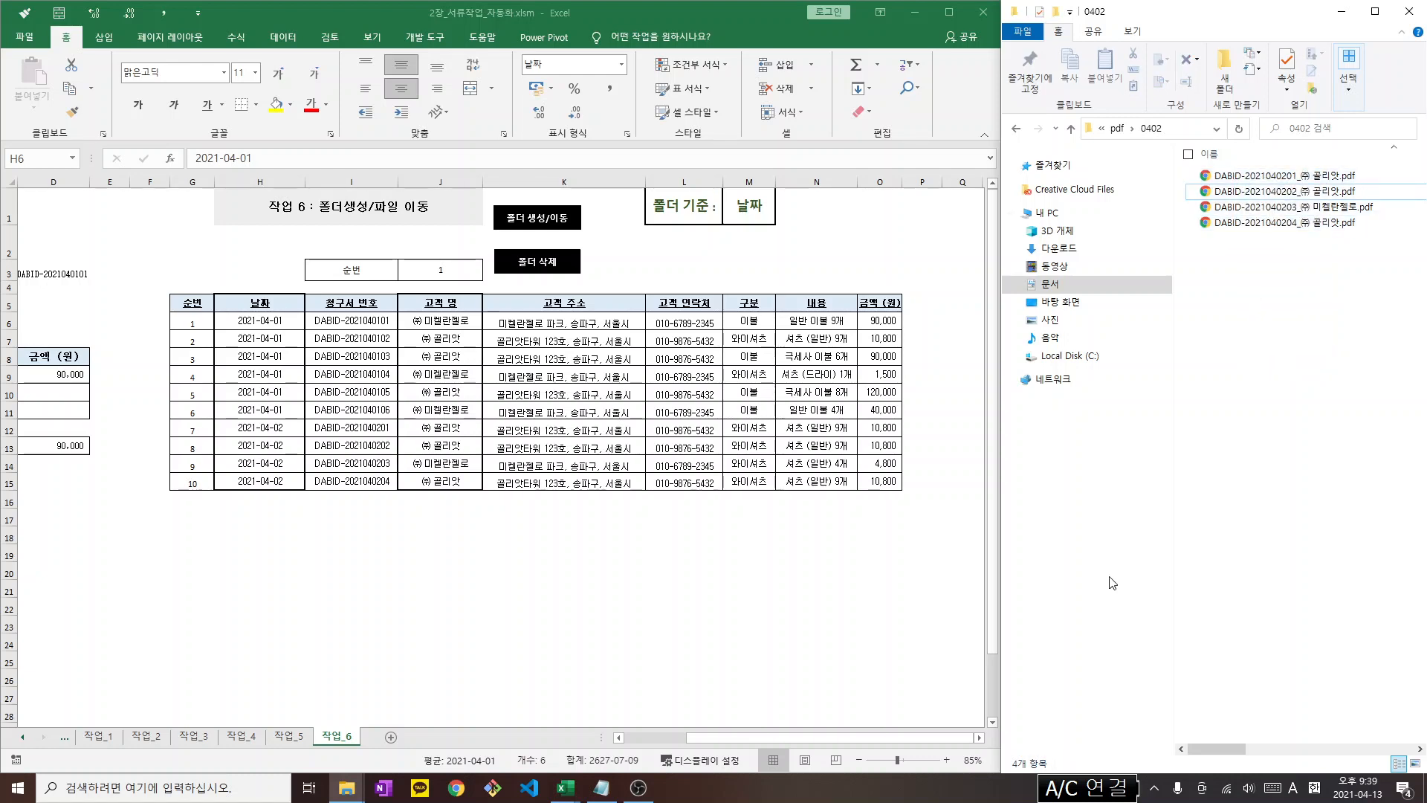
Return to the 서류작업 sheet to review the task list, select B20:G20 below it, and switch away from Excel
{"action": "left_click", "coordinate": [418, 649]}
{"action": "left_click", "coordinate": [23, 739]}
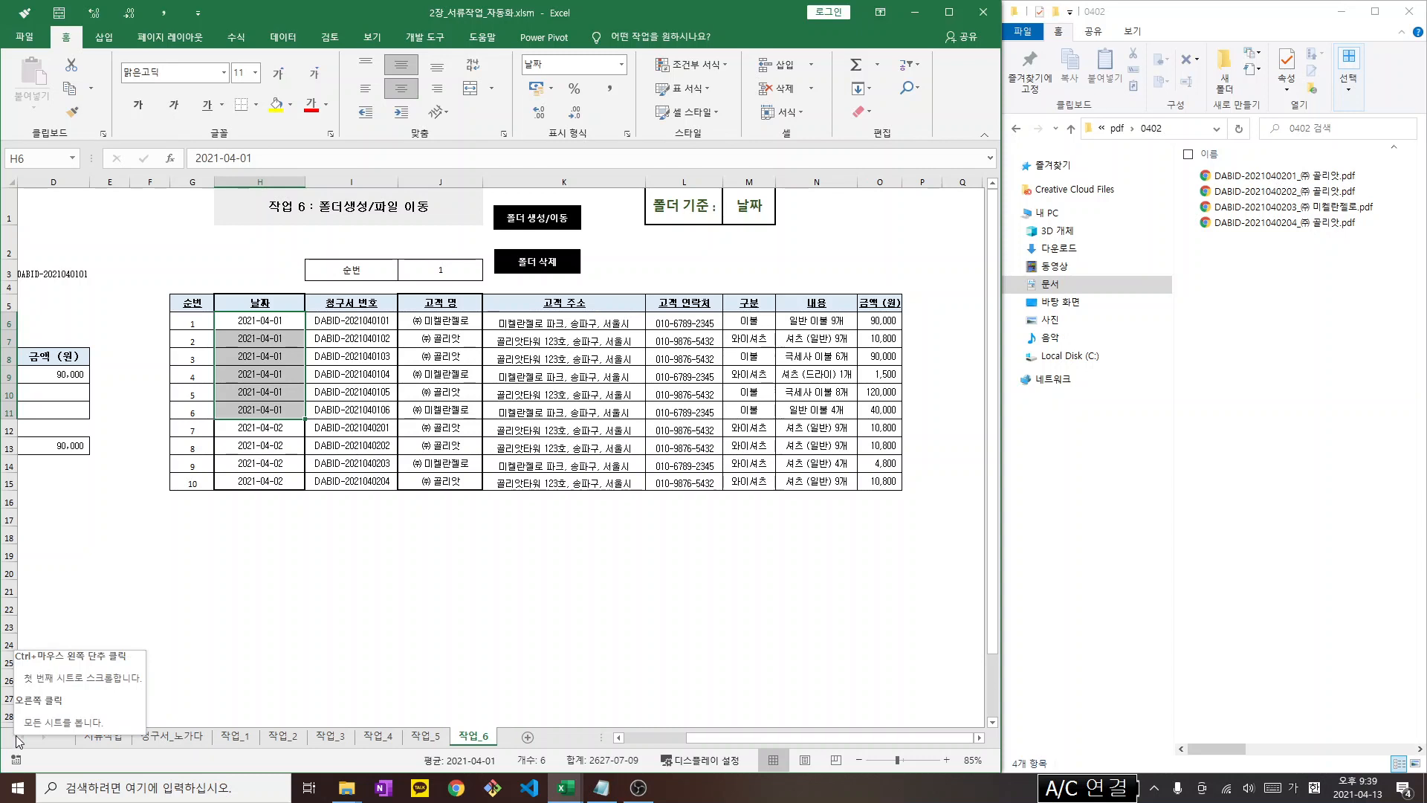
{"action": "left_click", "coordinate": [18, 741]}
{"action": "left_click", "coordinate": [102, 736]}
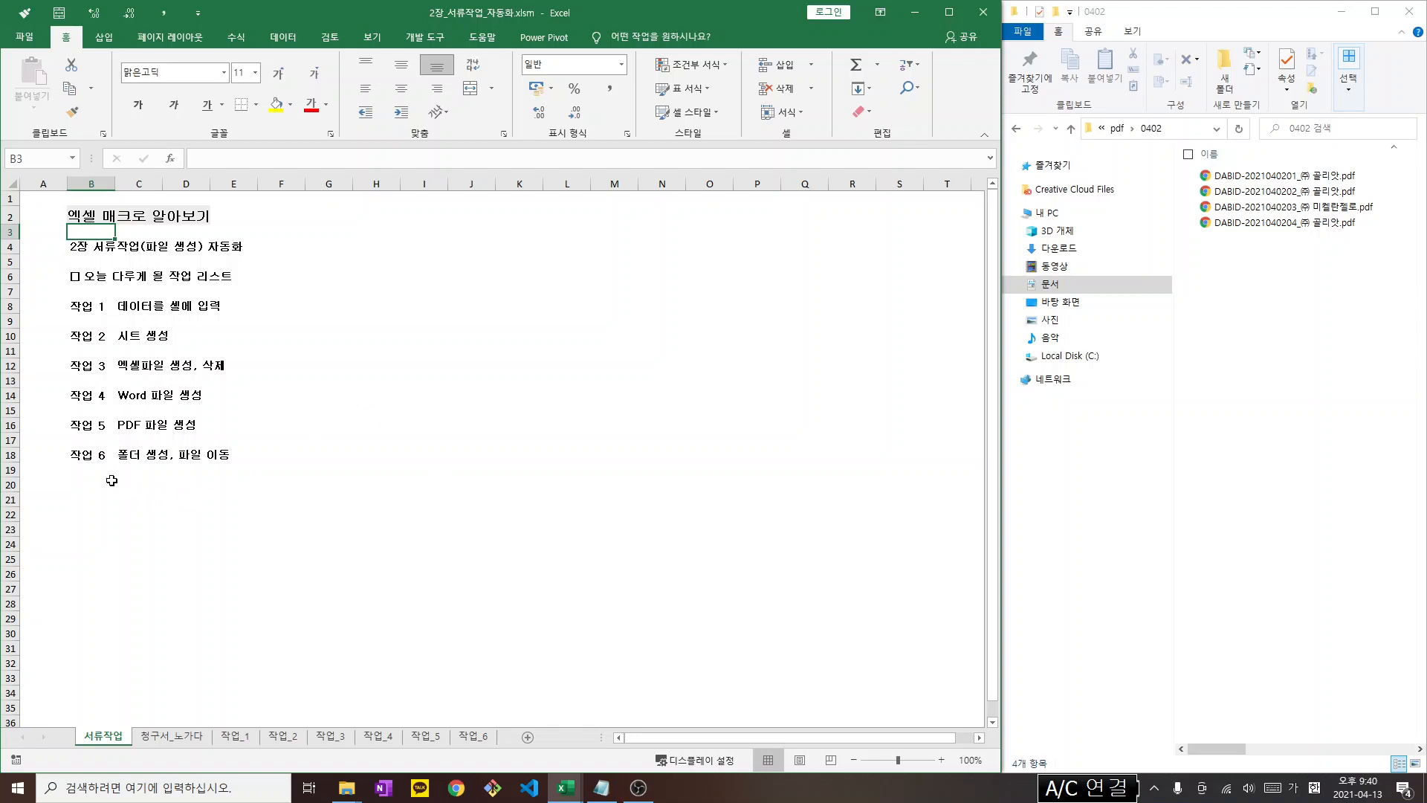
{"action": "left_click_drag", "start_coordinate": [100, 483], "coordinate": [305, 484]}
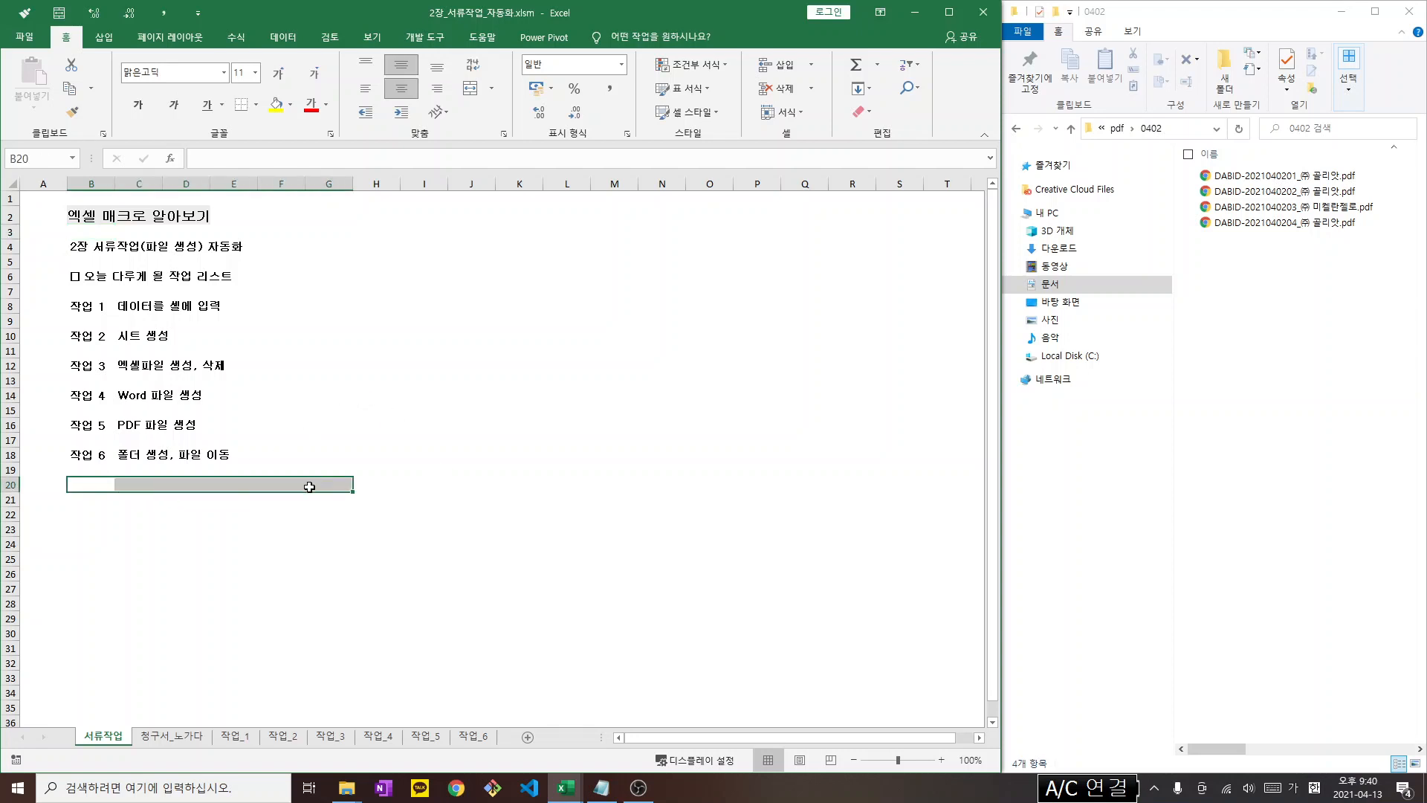
{"action": "key", "text": "alt+Tab"}
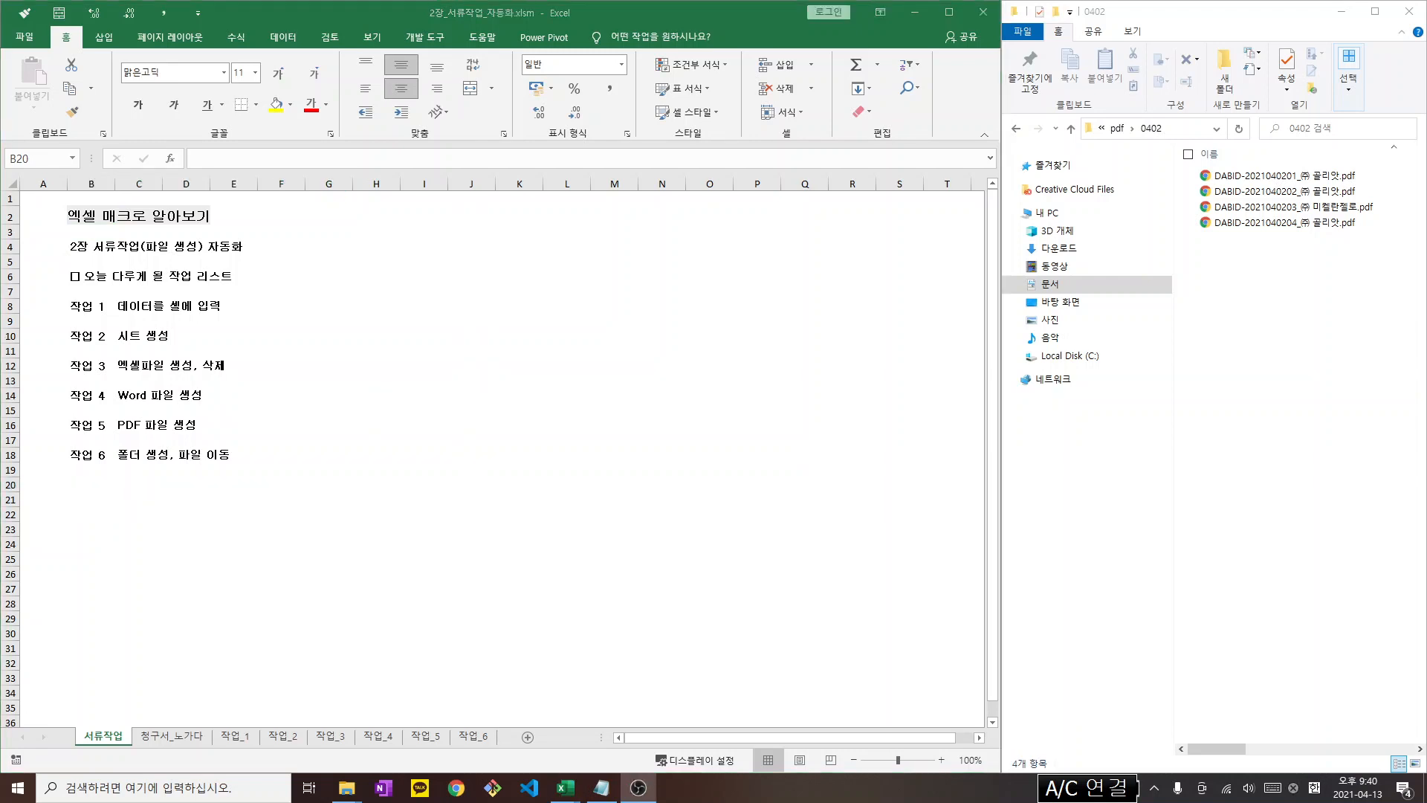